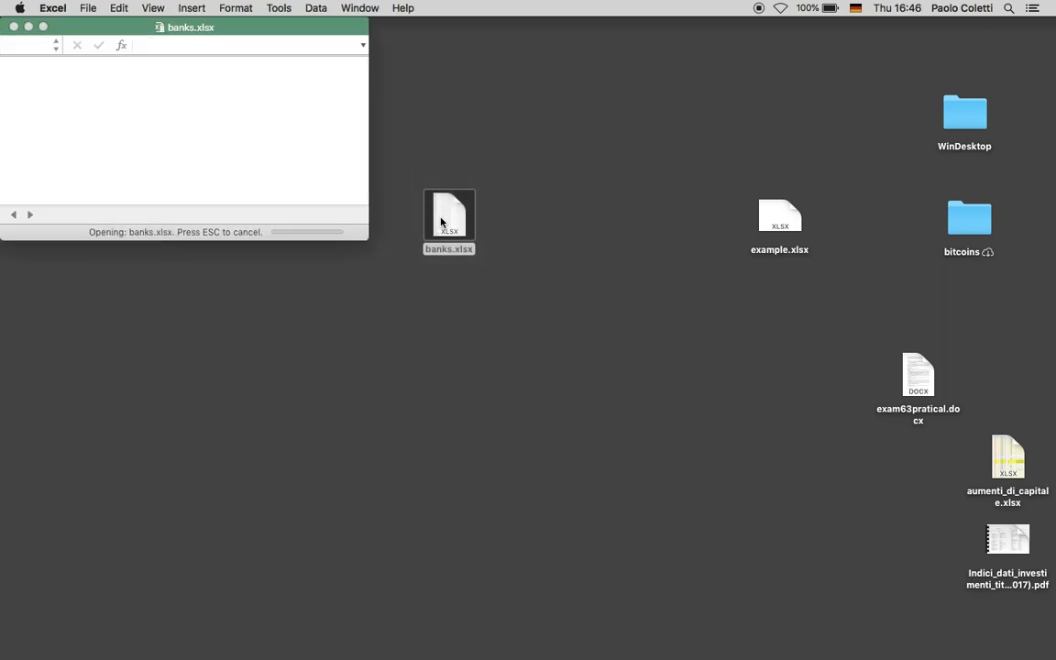
Expand the window of the banks.xlsx workbook to full screen
{"action": "left_click", "coordinate": [42, 27]}
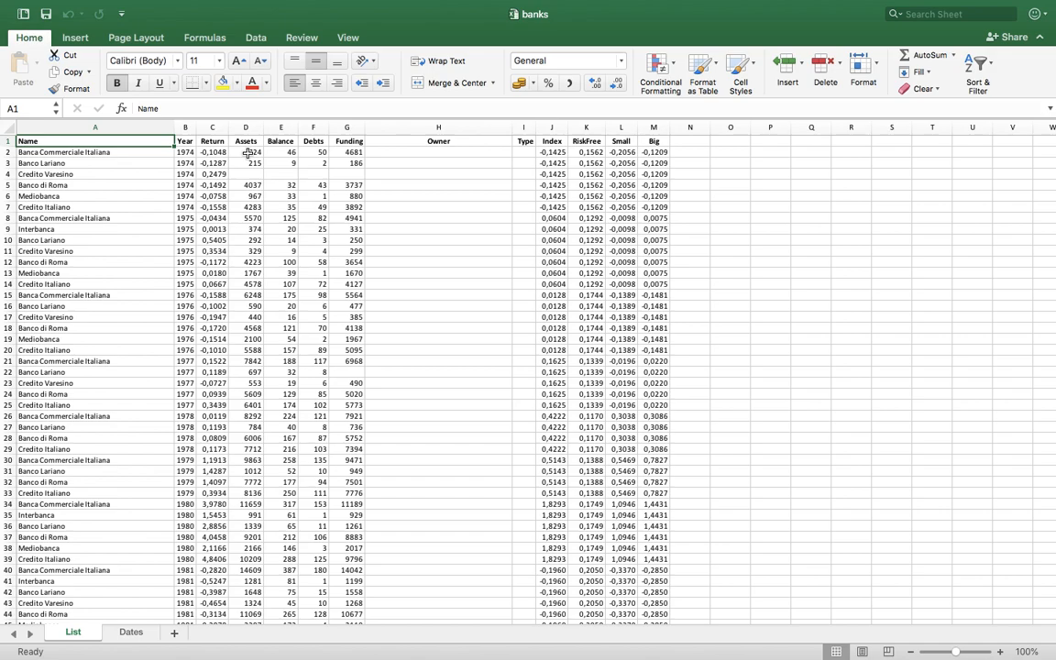
{"action": "left_click", "coordinate": [686, 154]}
{"action": "type", "text": "="}
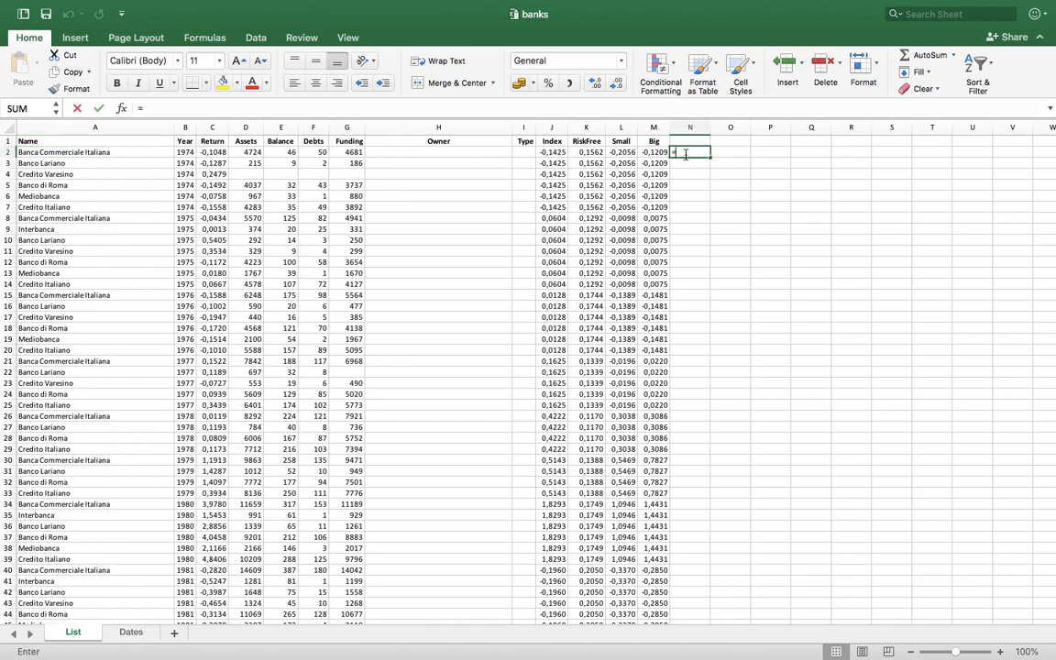
{"action": "left_click", "coordinate": [212, 152]}
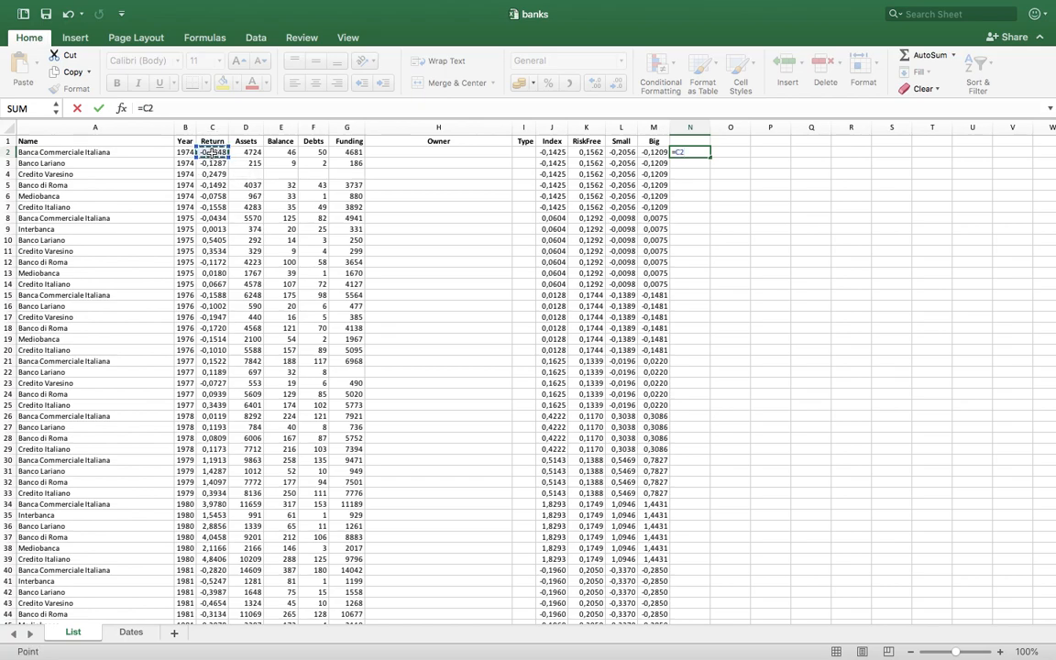
{"action": "type", "text": "/"}
{"action": "key", "text": "Escape"}
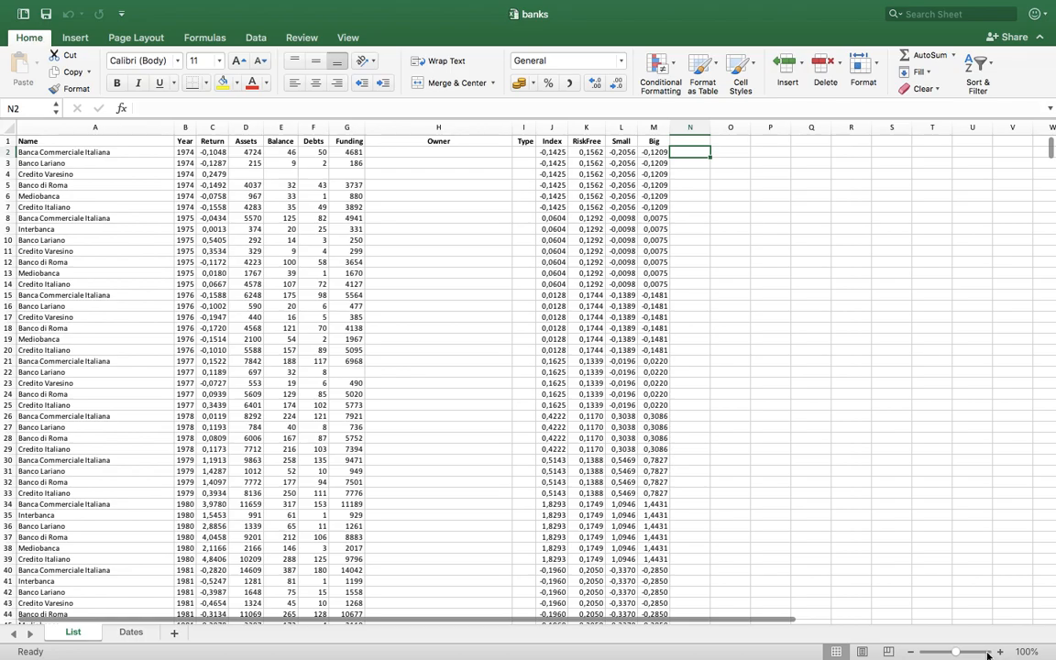
Begin a formula in cell N2 that divides the return in C2 by a SUMIF function
{"action": "left_click", "coordinate": [1000, 652]}
{"action": "left_click", "coordinate": [1000, 652]}
{"action": "left_click", "coordinate": [1001, 651]}
{"action": "left_click", "coordinate": [1001, 652]}
{"action": "left_click", "coordinate": [1001, 652]}
{"action": "left_click", "coordinate": [1001, 652]}
{"action": "left_click", "coordinate": [1001, 652]}
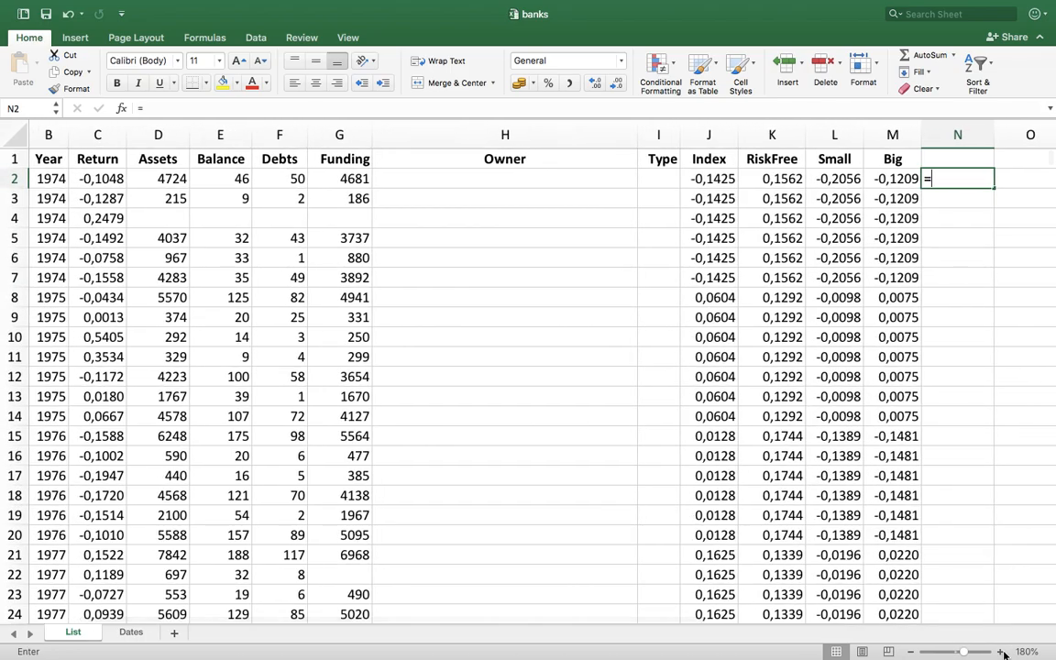
{"action": "type", "text": "="}
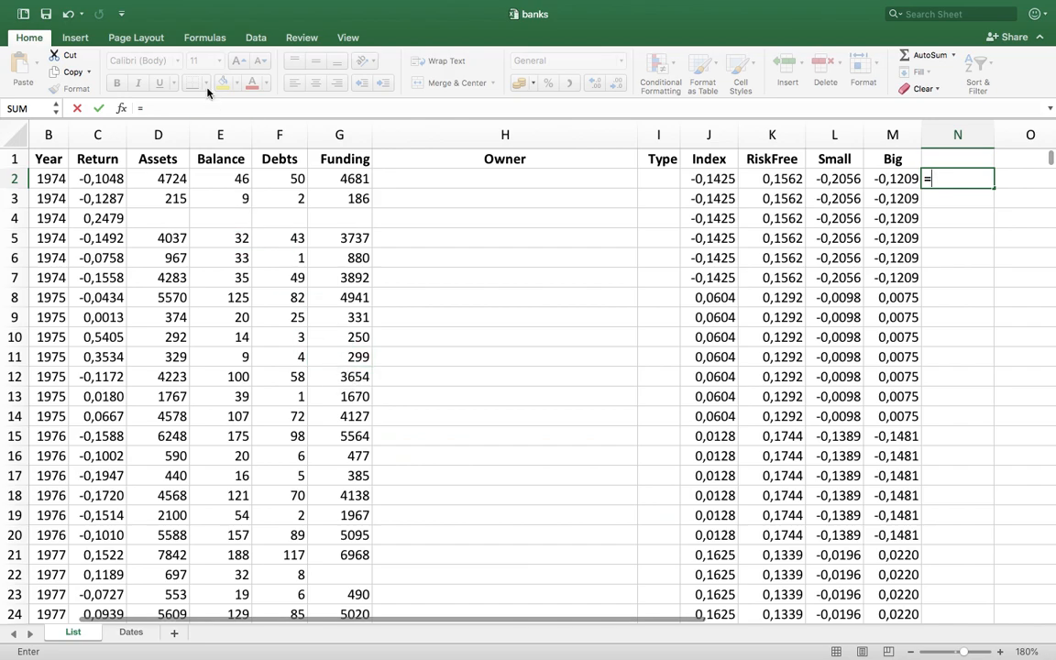
{"action": "left_click", "coordinate": [99, 177]}
{"action": "type", "text": "/"}
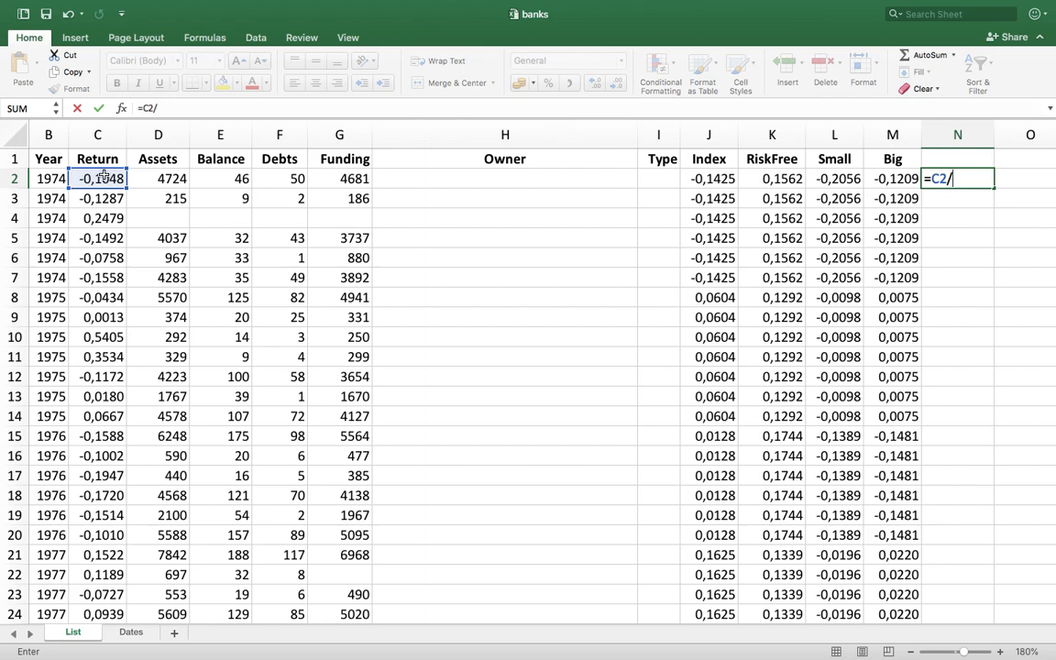
{"action": "type", "text": "SUMIF("}
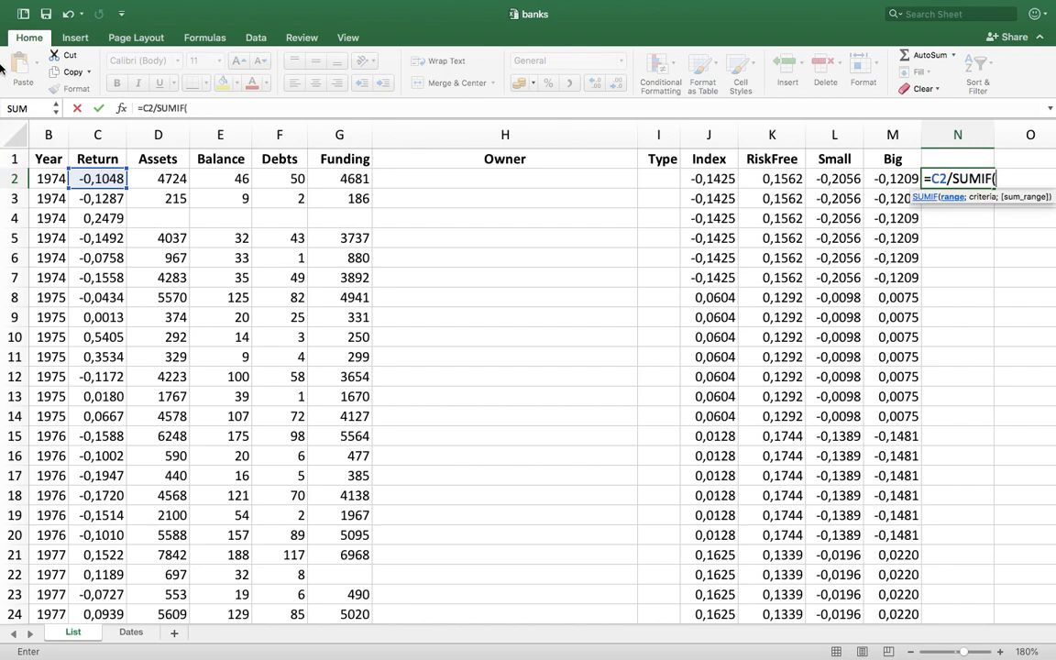
Complete the SUMIF with range B:B, criterion B2 and sum range C:C, and copy the N2 formula down the column
{"action": "left_click", "coordinate": [101, 134]}
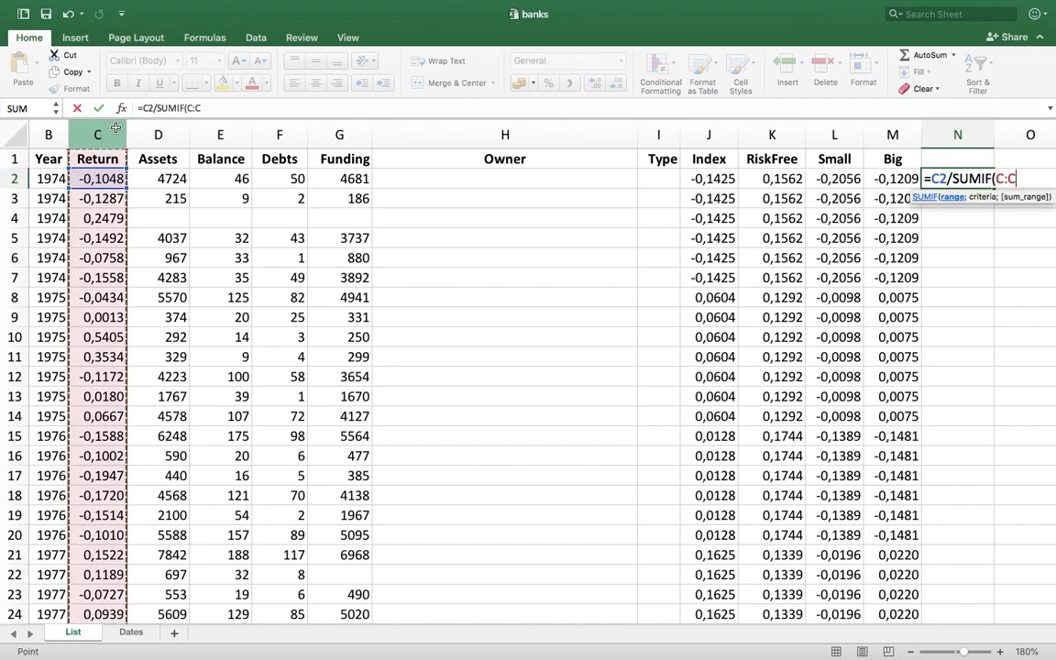
{"action": "left_click", "coordinate": [50, 137]}
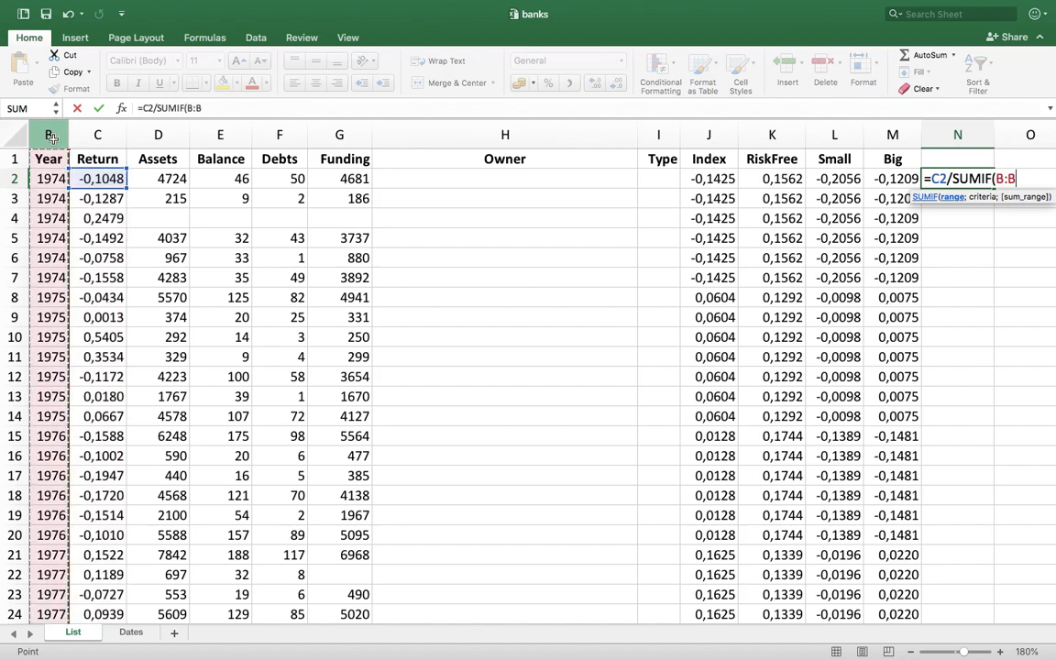
{"action": "type", "text": ";"}
{"action": "left_click", "coordinate": [51, 178]}
{"action": "type", "text": ";"}
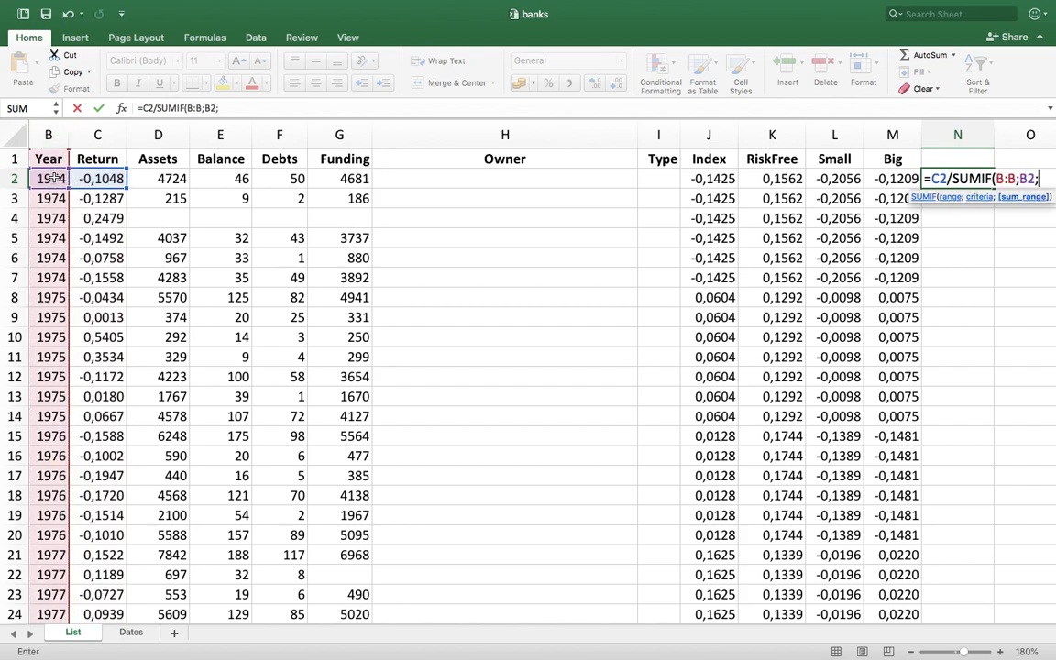
{"action": "left_click", "coordinate": [103, 137]}
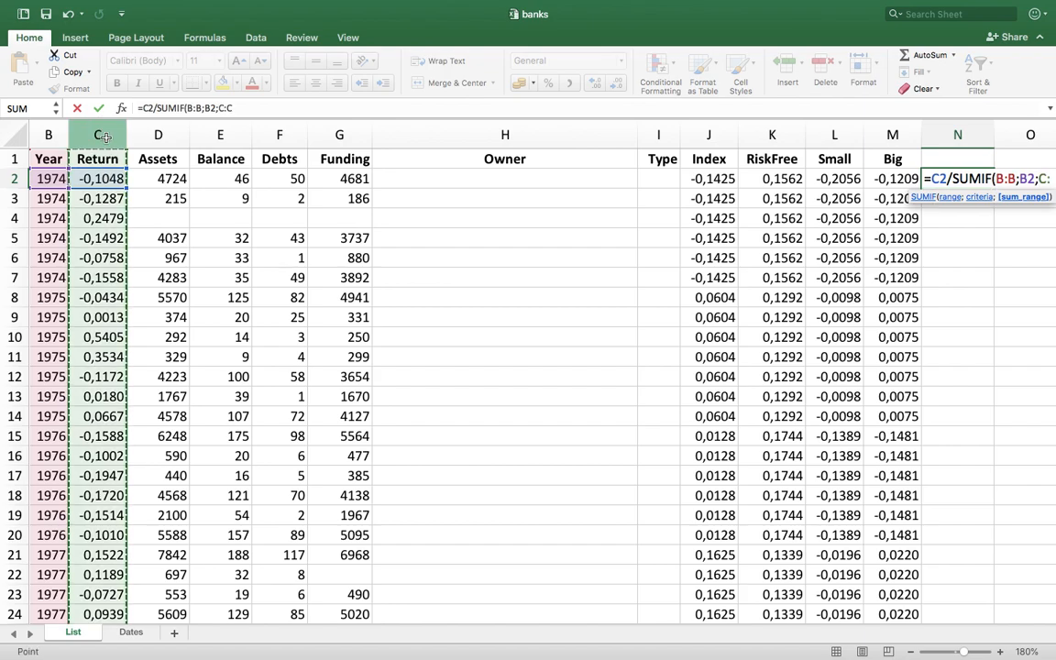
{"action": "type", "text": ")"}
{"action": "key", "text": "Return"}
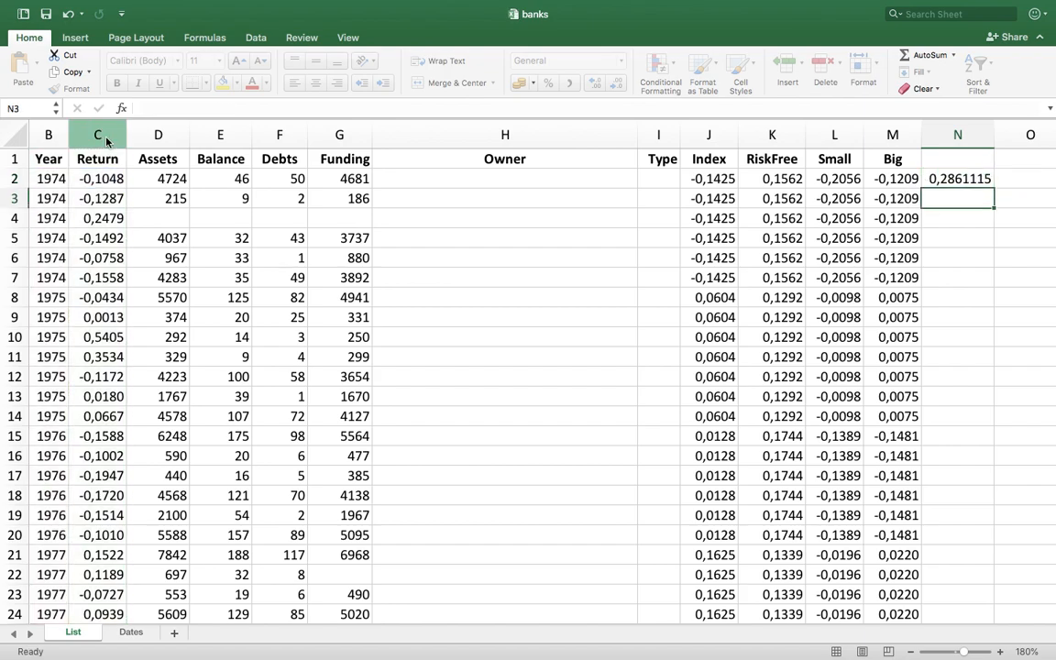
{"action": "left_click", "coordinate": [953, 180]}
{"action": "double_click", "coordinate": [998, 187]}
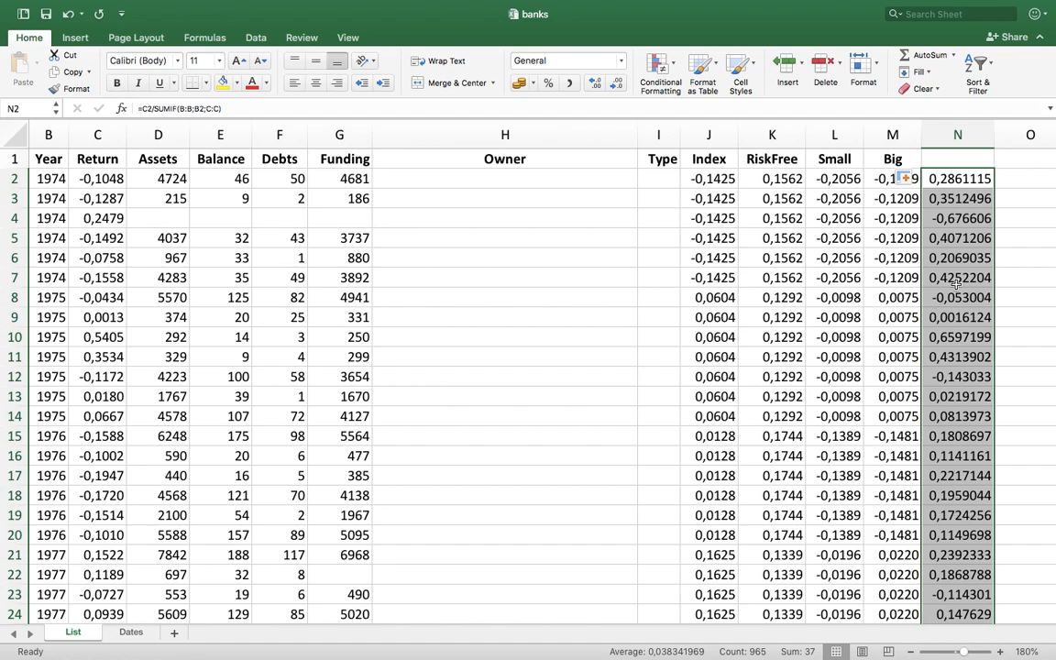
Begin an IF formula in cell O2 testing C2>J2, with a nested IF testing G2>D2 as its true value
{"action": "left_click", "coordinate": [1013, 177]}
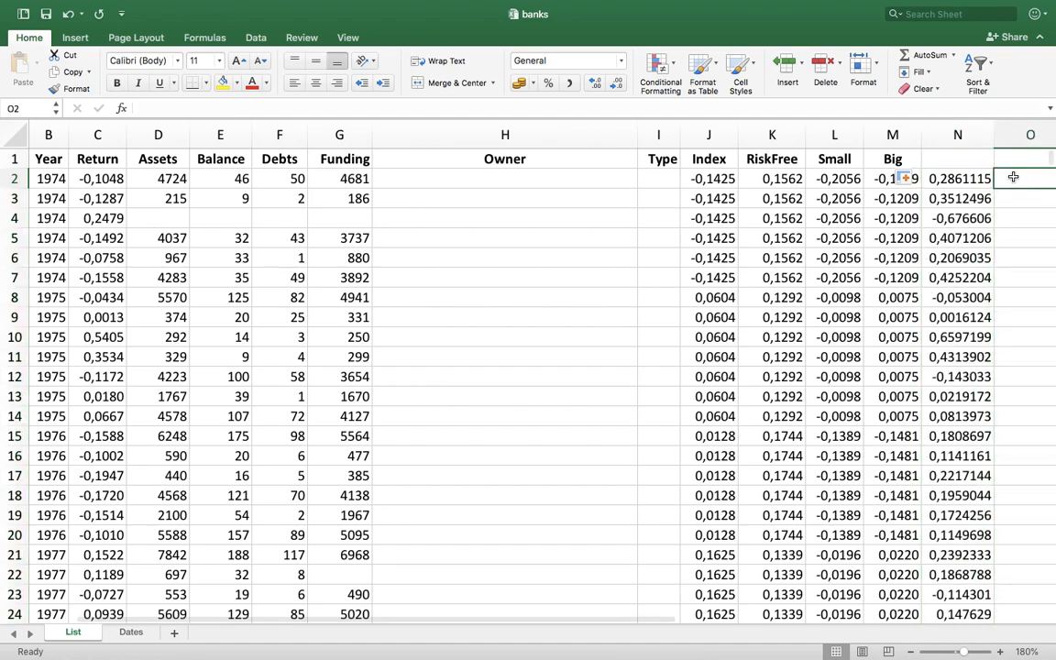
{"action": "scroll", "coordinate": [1013, 177], "scroll_direction": "right", "scroll_amount": 3}
{"action": "key", "text": "Right"}
{"action": "key", "text": "Left"}
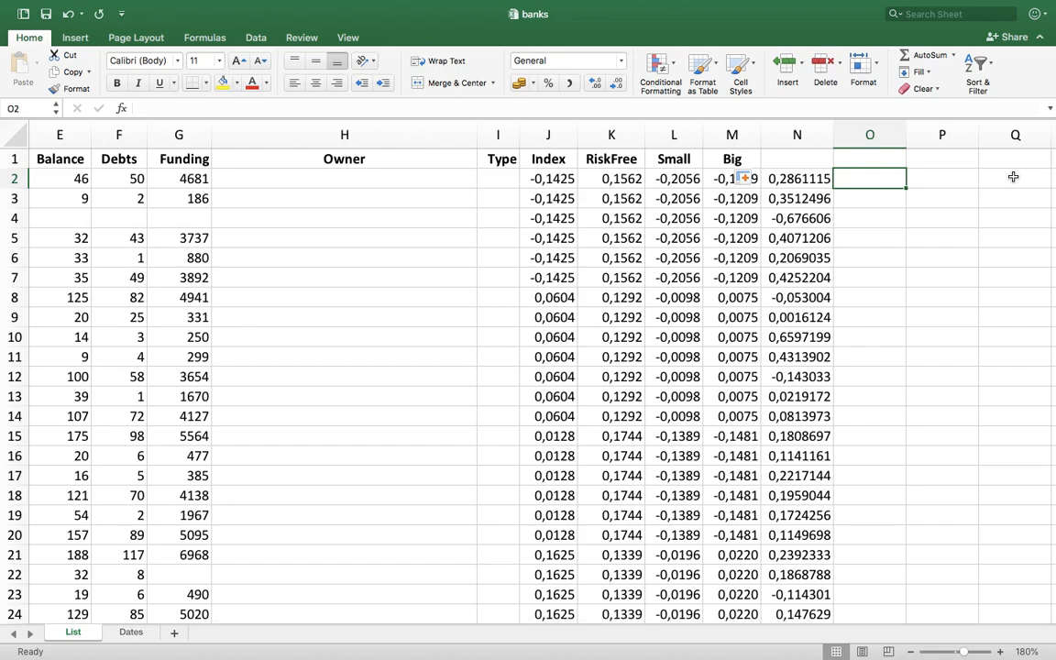
{"action": "type", "text": "=IF("}
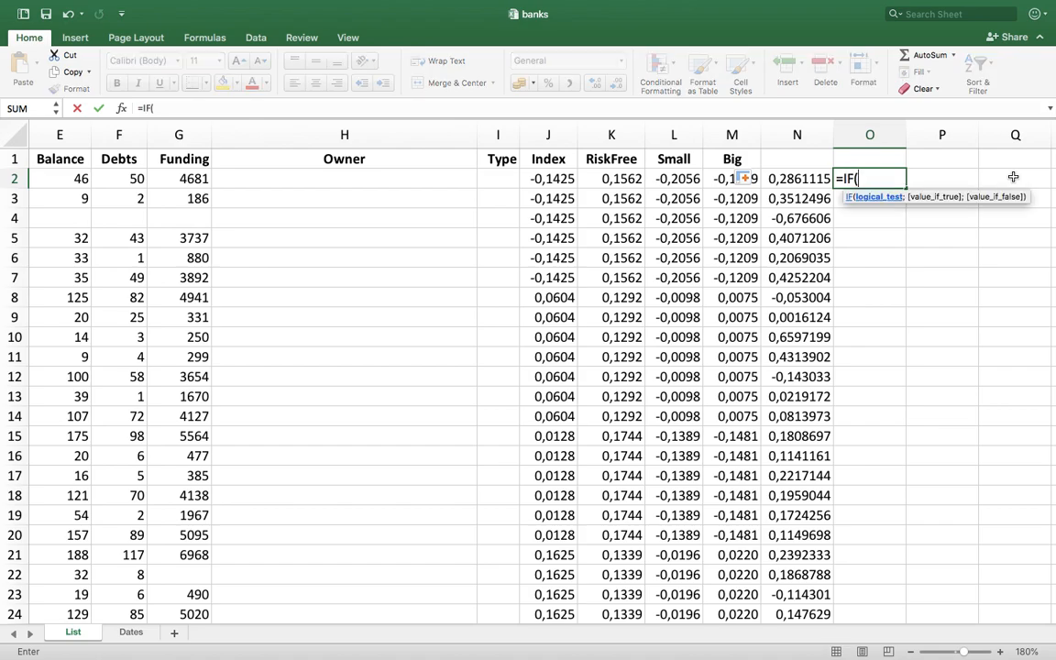
{"action": "type", "text": "C2>J2;"}
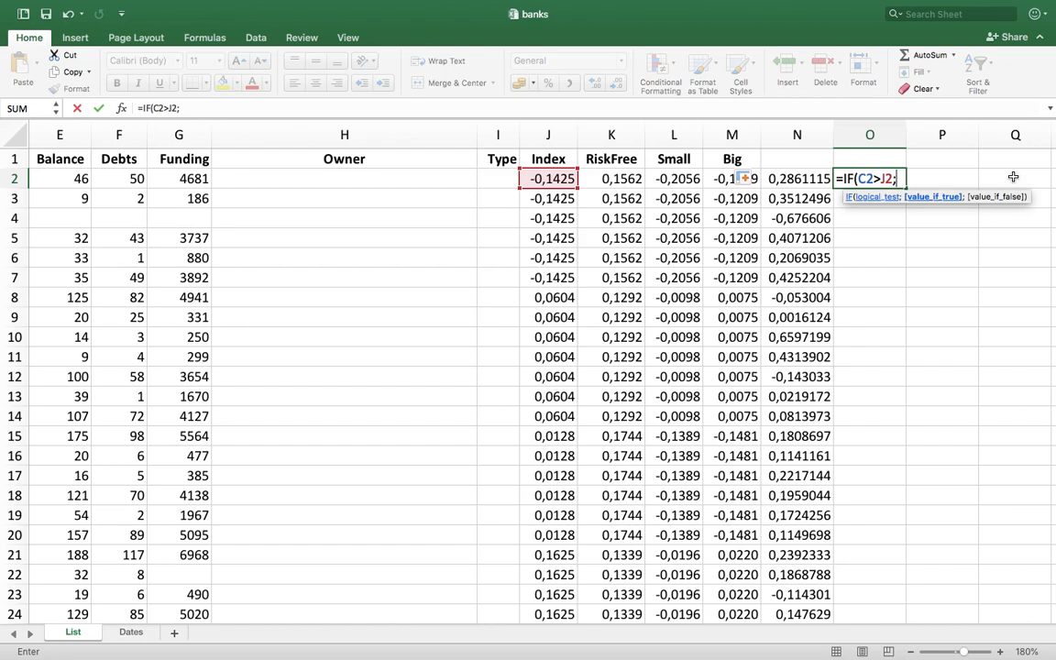
{"action": "type", "text": "IF(G"}
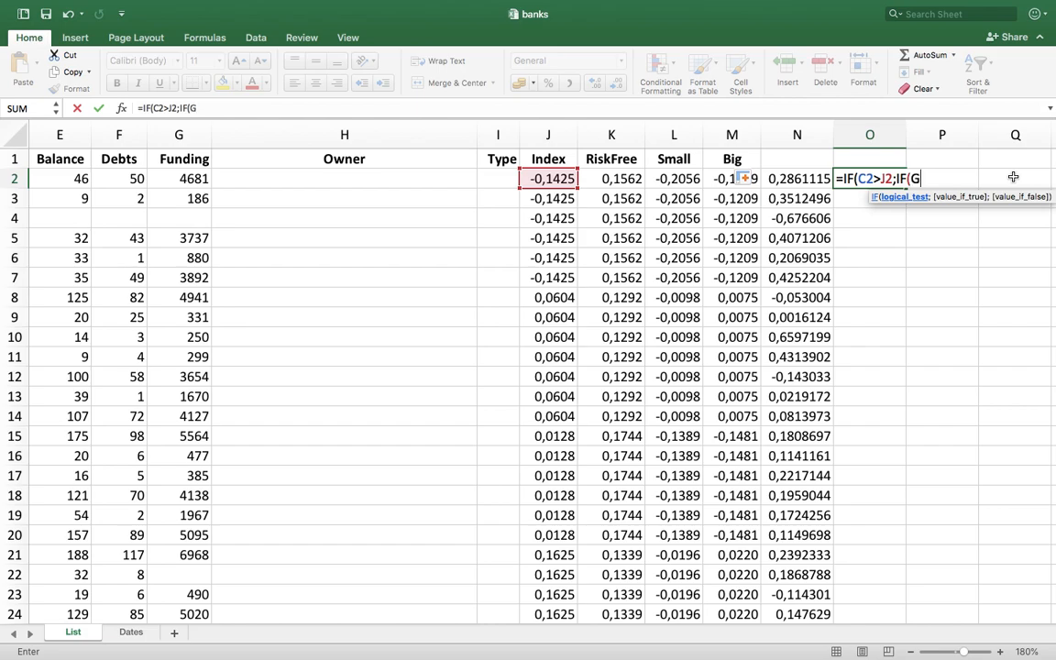
{"action": "type", "text": "2>D"}
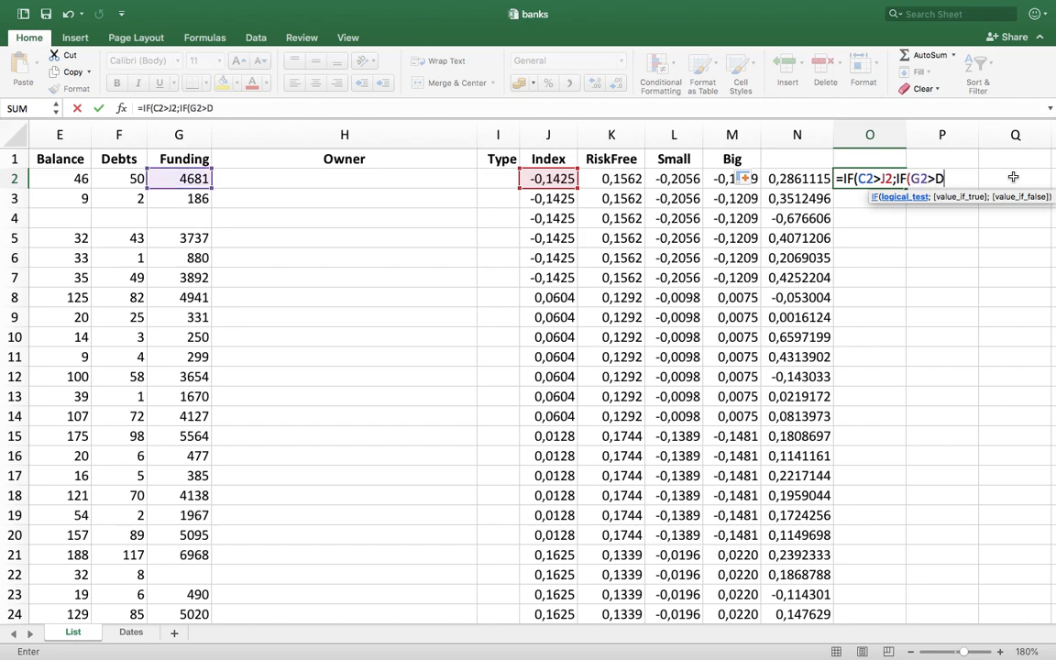
{"action": "type", "text": "2;\""}
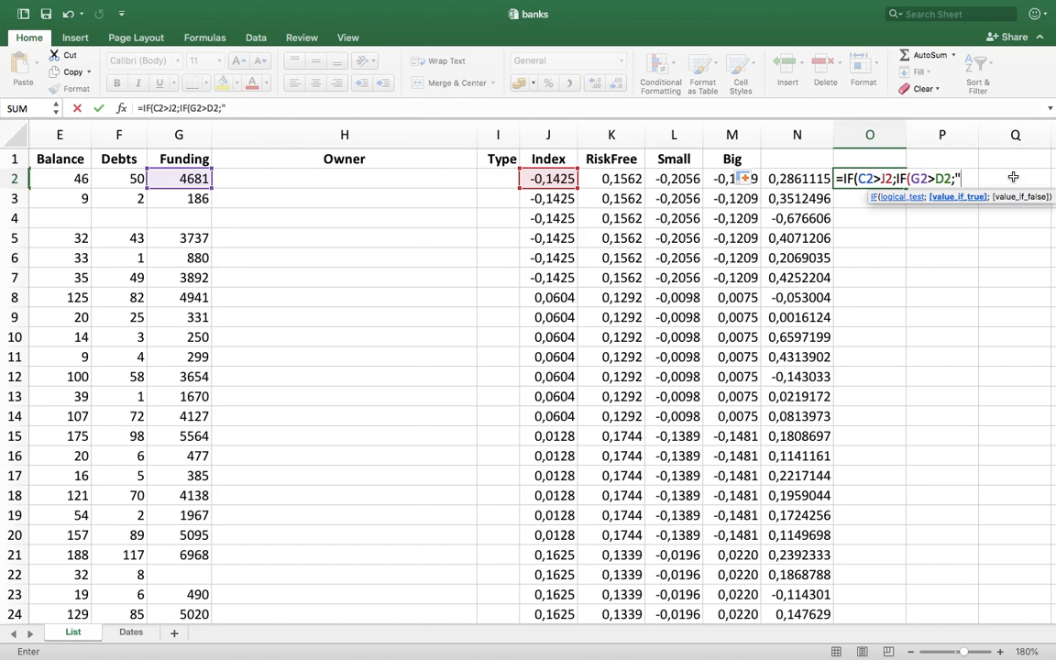
Finish the O2 formula with "profitable and trusted" and "profitable" for the inner IF and "-" for the outer one, and fill it down
{"action": "type", "text": "profitable and t"}
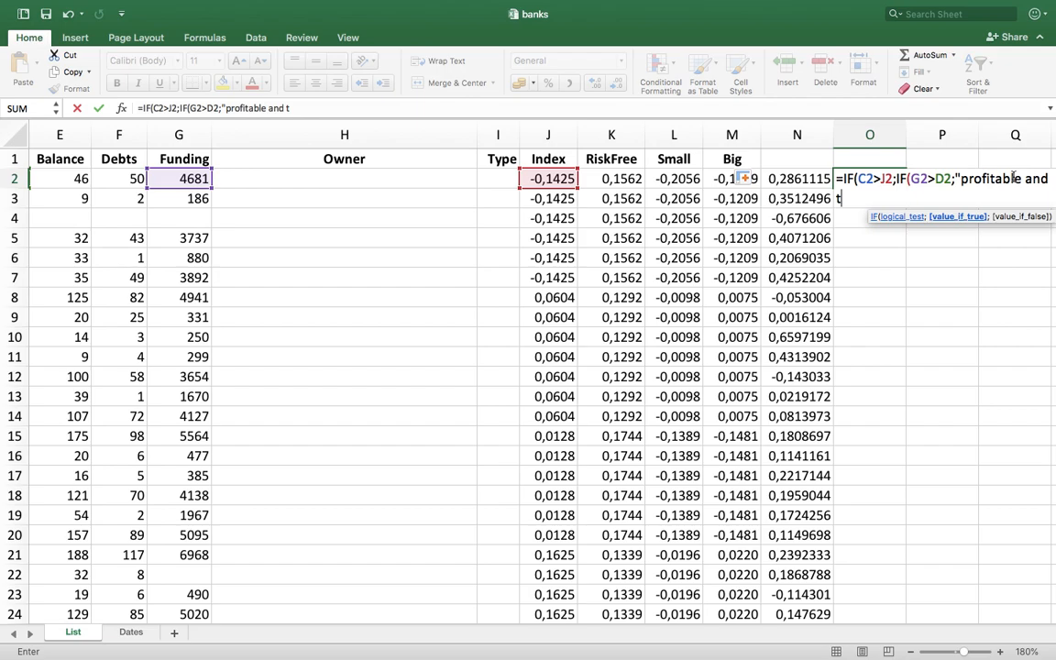
{"action": "type", "text": "rusted\";"}
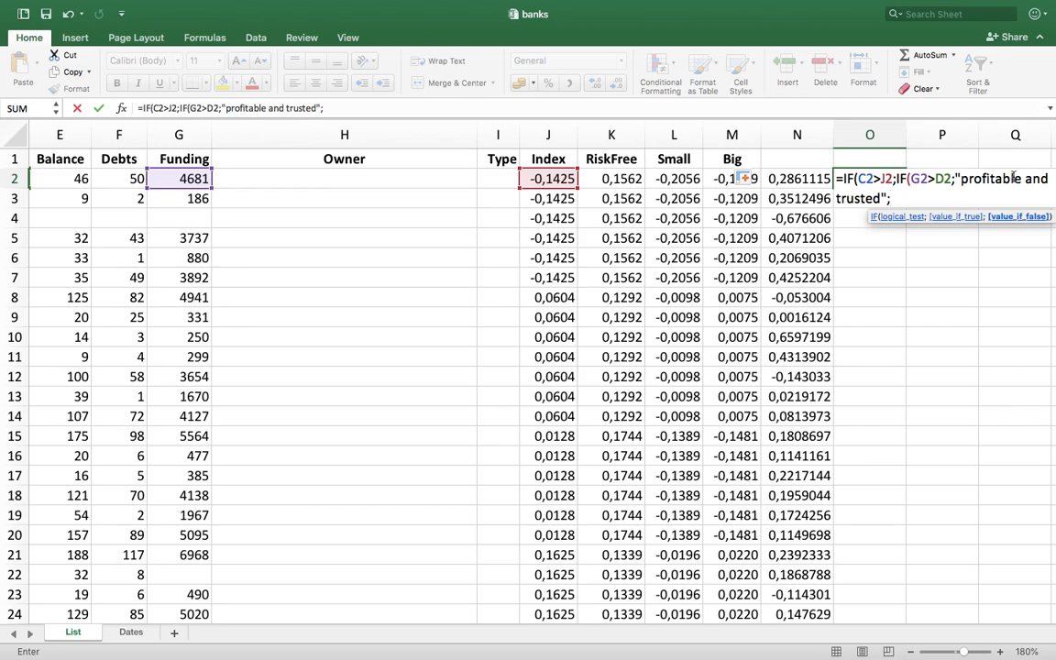
{"action": "type", "text": "\"profitable\""}
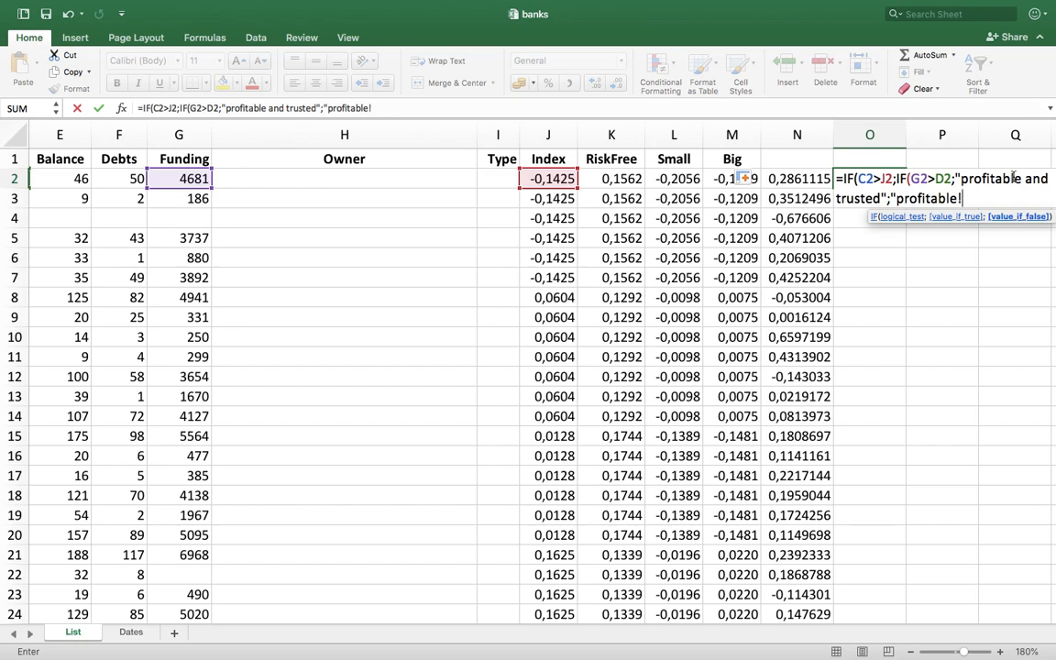
{"action": "type", "text": ")"}
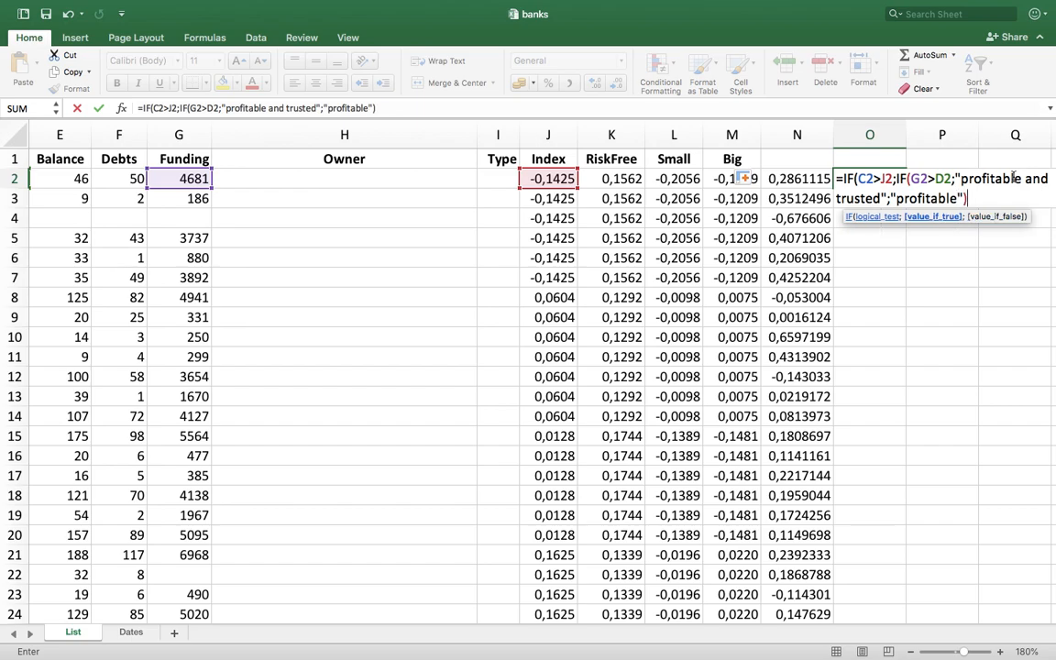
{"action": "type", "text": ";"}
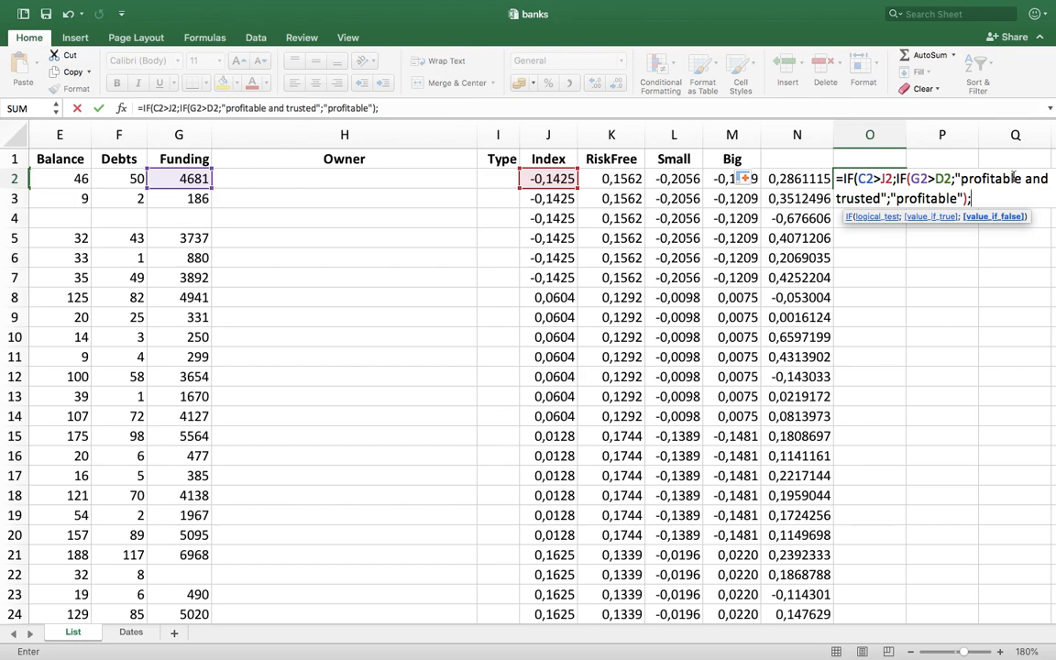
{"action": "type", "text": "\"-\")"}
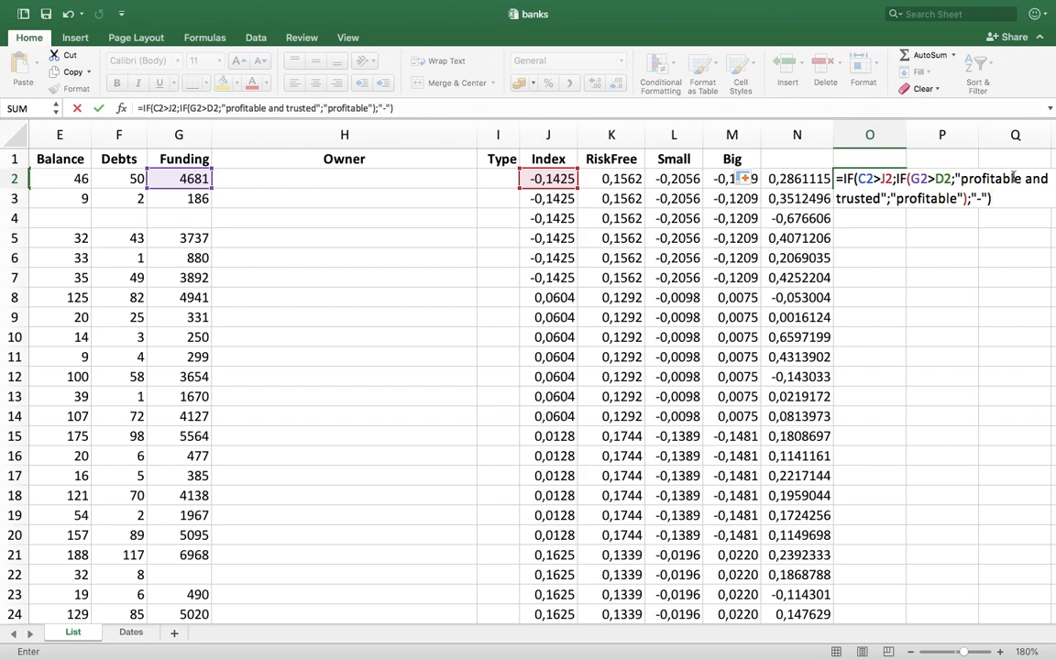
{"action": "key", "text": "Return"}
{"action": "left_click", "coordinate": [876, 178]}
{"action": "double_click", "coordinate": [906, 188]}
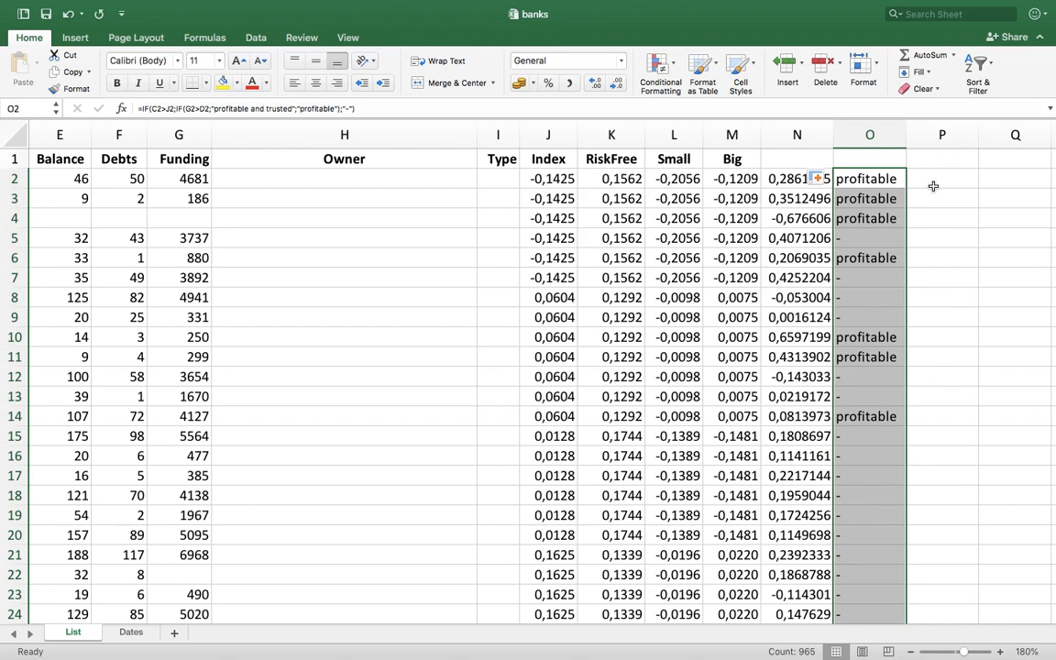
Begin an IF formula in cell P2 with the logical test (C2>0)*(J2<0)+(C2<0)*(J2>0)
{"action": "left_click", "coordinate": [936, 184]}
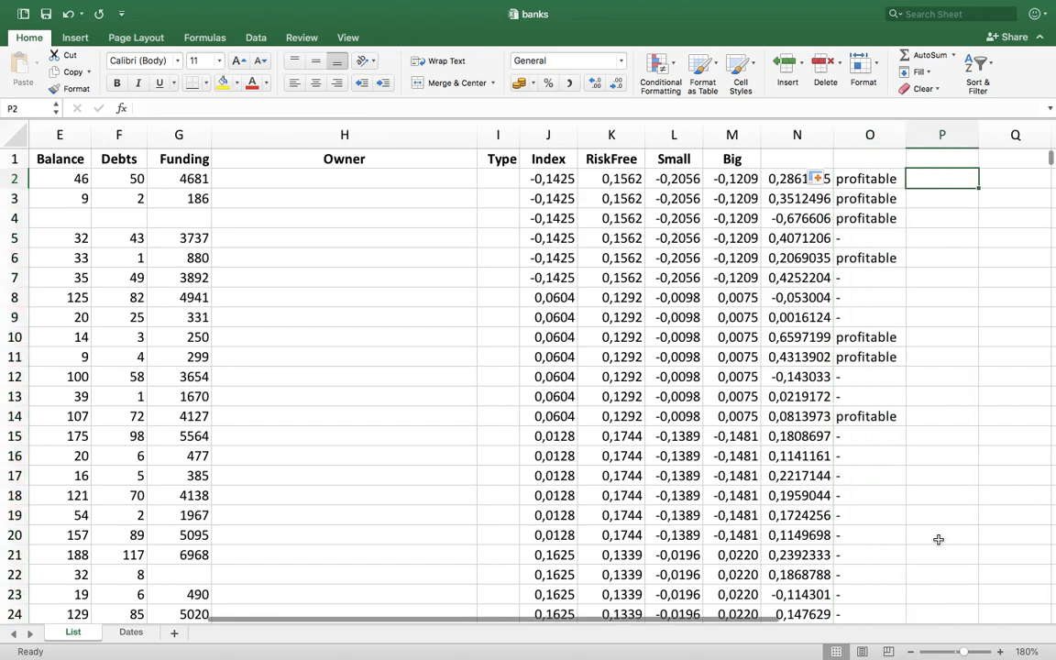
{"action": "left_click_drag", "start_coordinate": [758, 623], "coordinate": [957, 615]}
{"action": "type", "text": "=IF("}
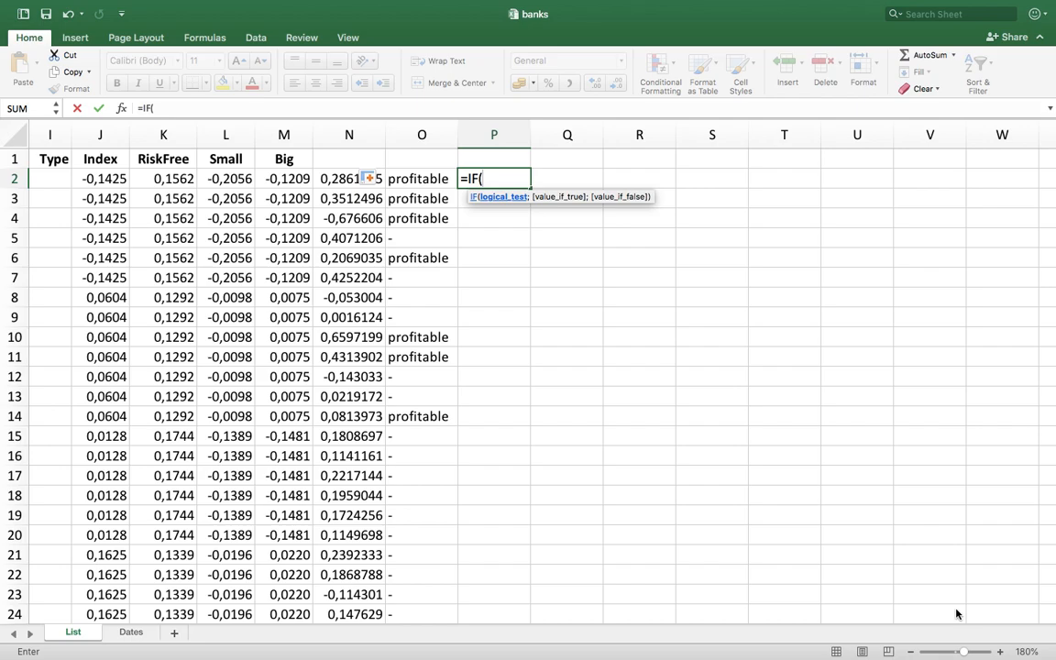
{"action": "type", "text": "."}
{"action": "key", "text": "BackSpace"}
{"action": "type", "text": "("}
{"action": "type", "text": "C2"}
{"action": "type", "text": ">0)*("}
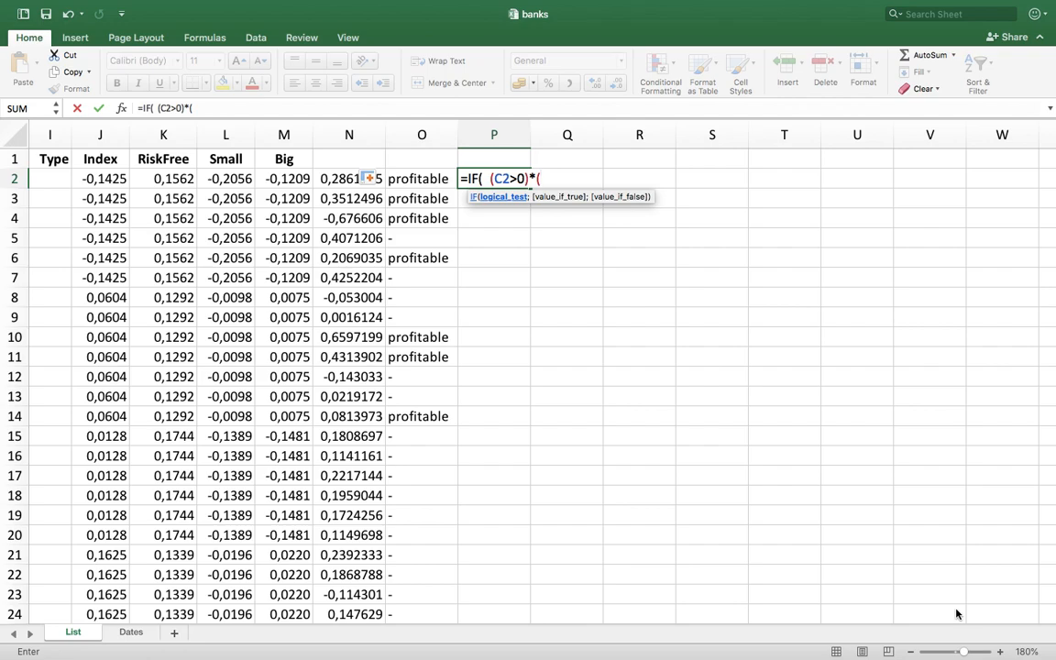
{"action": "type", "text": "J2<"}
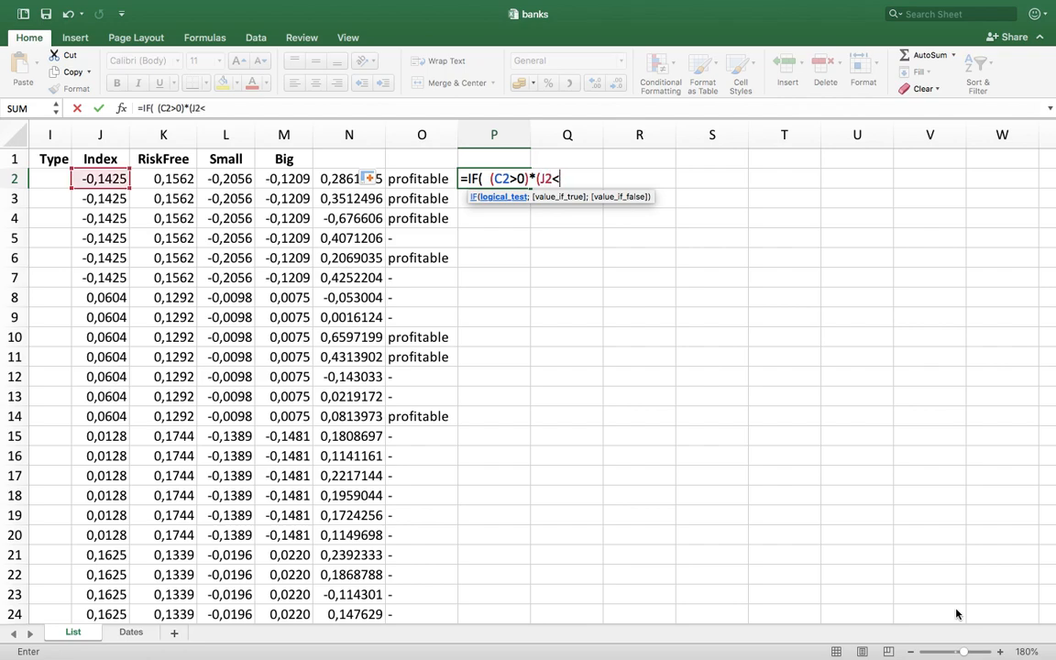
{"action": "type", "text": "0)+(C2<0)"}
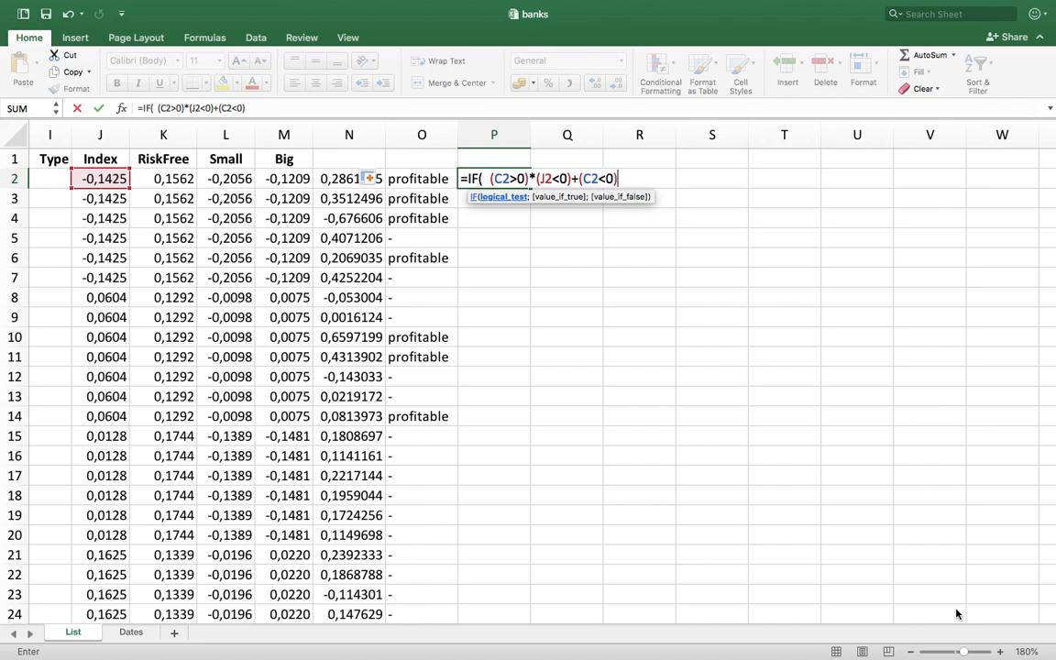
{"action": "type", "text": "*(J2>0)"}
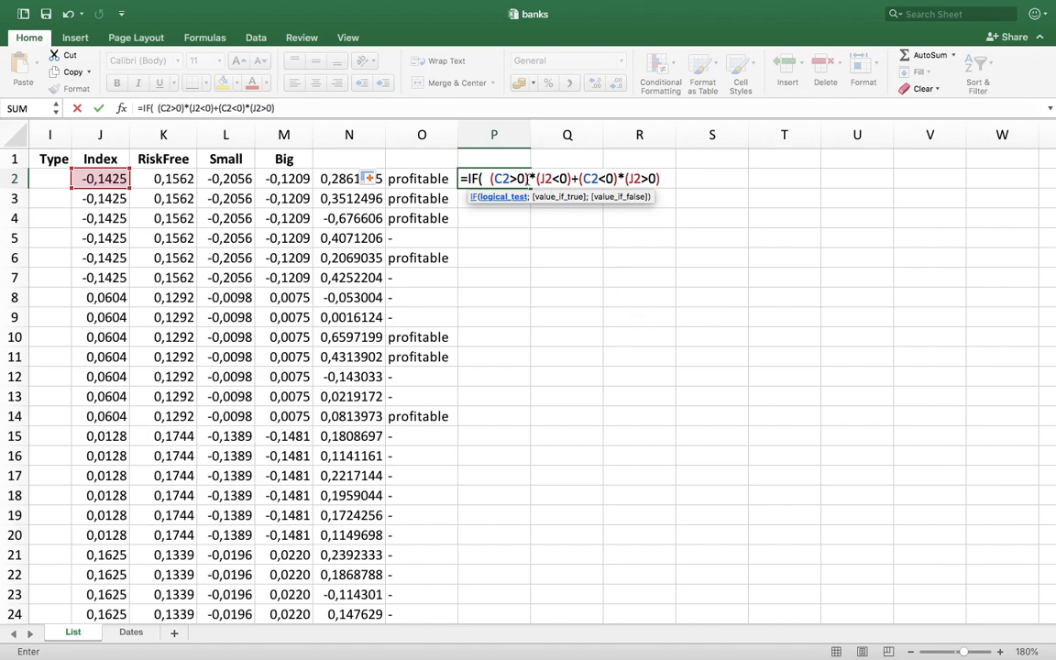
Wrap each of the two products in the P2 logical test in its own parentheses and close the test argument
{"action": "left_click", "coordinate": [491, 178]}
{"action": "type", "text": "("}
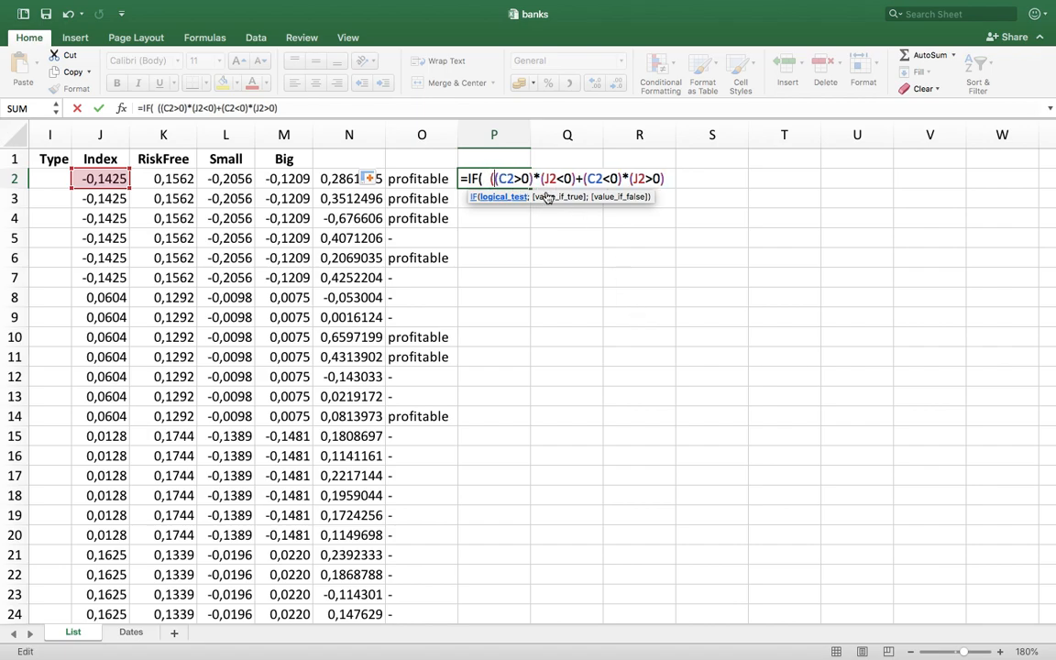
{"action": "left_click", "coordinate": [575, 179]}
{"action": "type", "text": ")"}
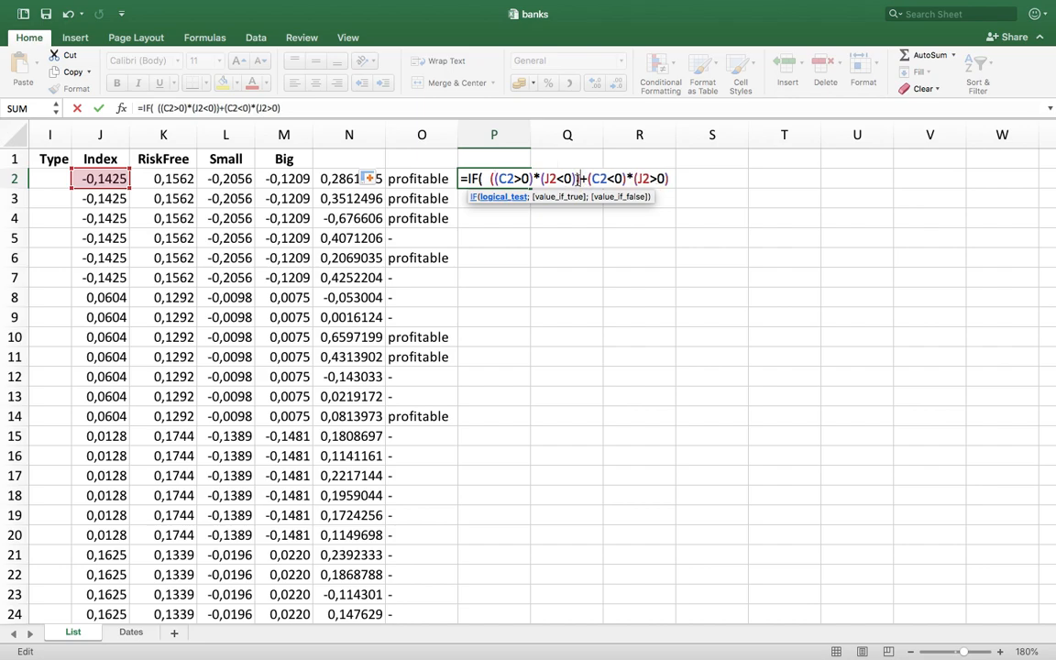
{"action": "left_click", "coordinate": [589, 180]}
{"action": "type", "text": "("}
{"action": "left_click", "coordinate": [686, 181]}
{"action": "type", "text": ");"}
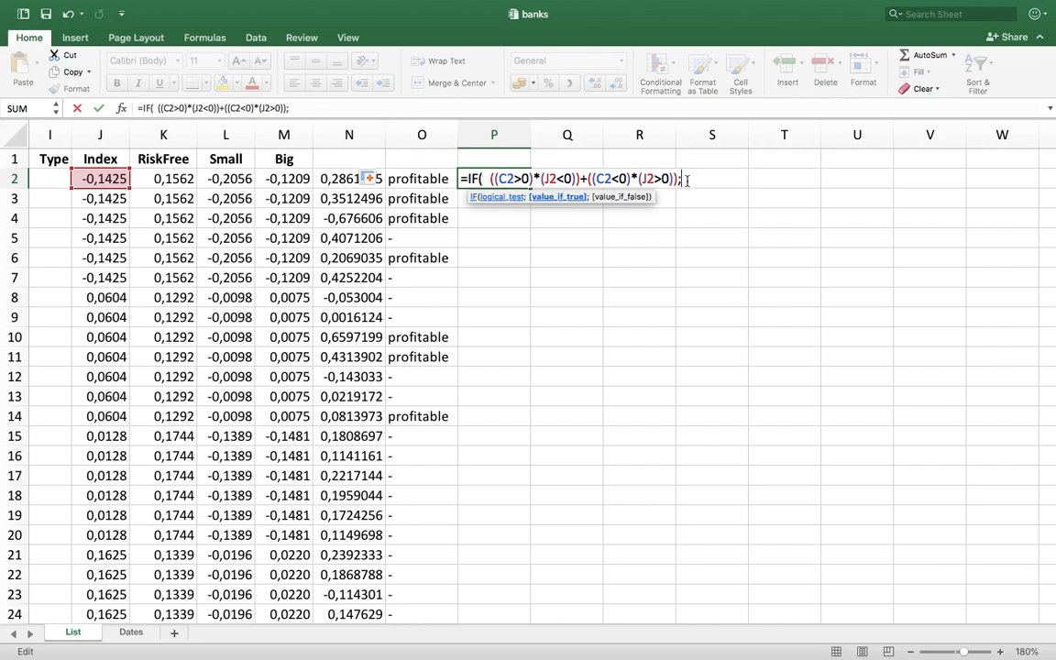
Finish the P2 formula with "anticyclic" if true and "cyclic" if false, fill it down the column, and save the workbook
{"action": "type", "text": "\"anticyclic\";\"cyclic\""}
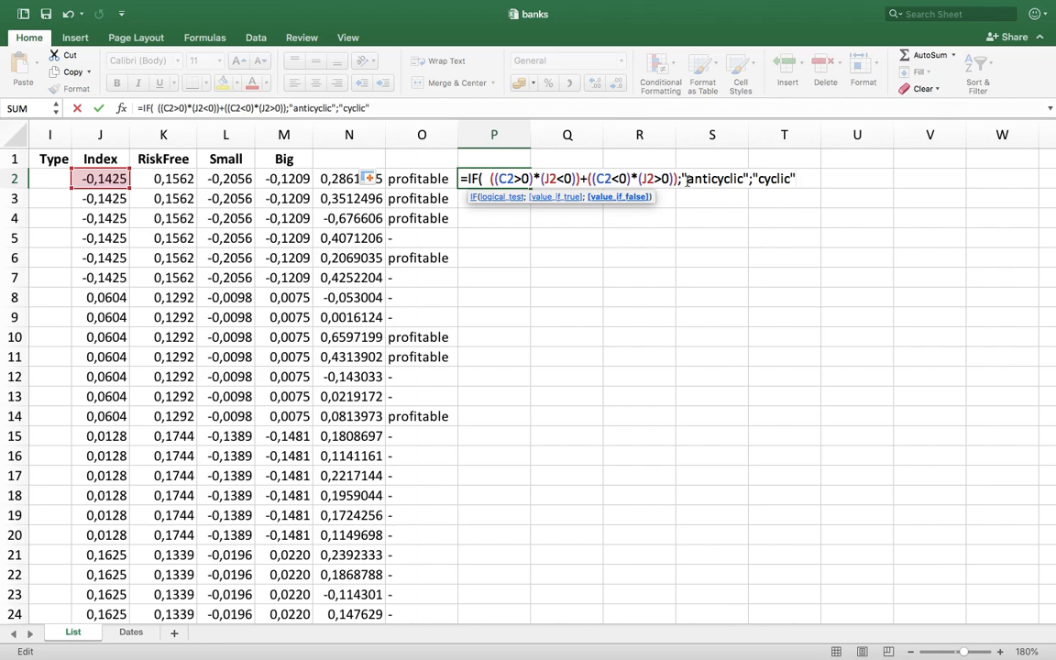
{"action": "type", "text": ")"}
{"action": "key", "text": "Return"}
{"action": "left_click", "coordinate": [493, 183]}
{"action": "double_click", "coordinate": [527, 190]}
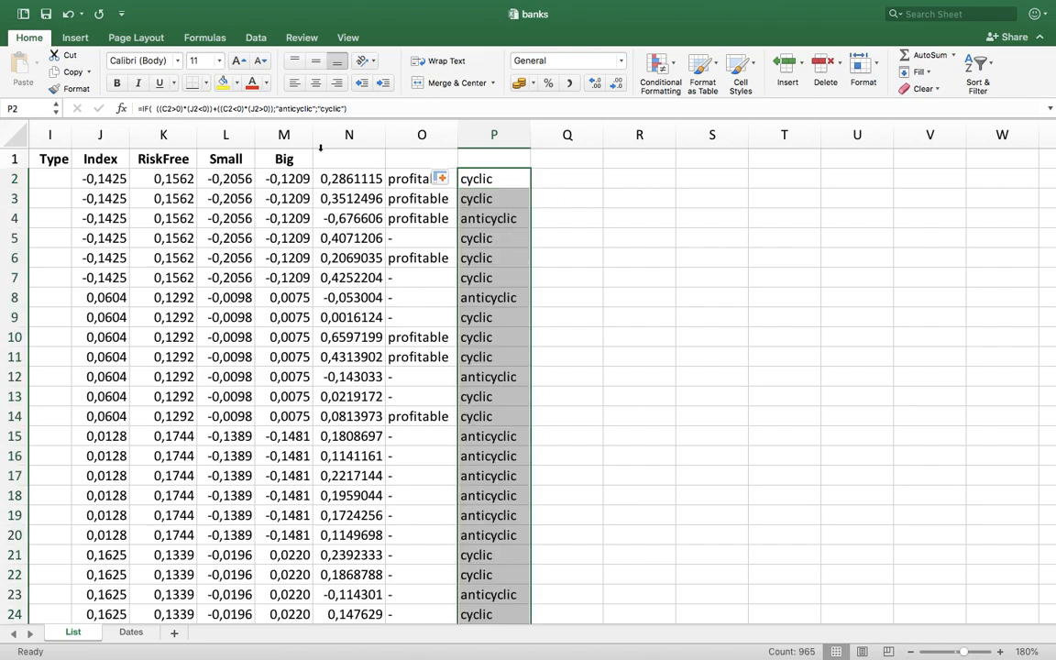
{"action": "left_click", "coordinate": [46, 14]}
Review row 2 from the Return column across to the calculated columns, checking the source values behind the formulas
{"action": "left_click", "coordinate": [111, 179]}
{"action": "key", "text": "Left"}
{"action": "key", "text": "Left"}
{"action": "key", "text": "Left"}
{"action": "key", "text": "Left"}
{"action": "key", "text": "Left"}
{"action": "key", "text": "Left"}
{"action": "key", "text": "Left"}
{"action": "key", "text": "Left"}
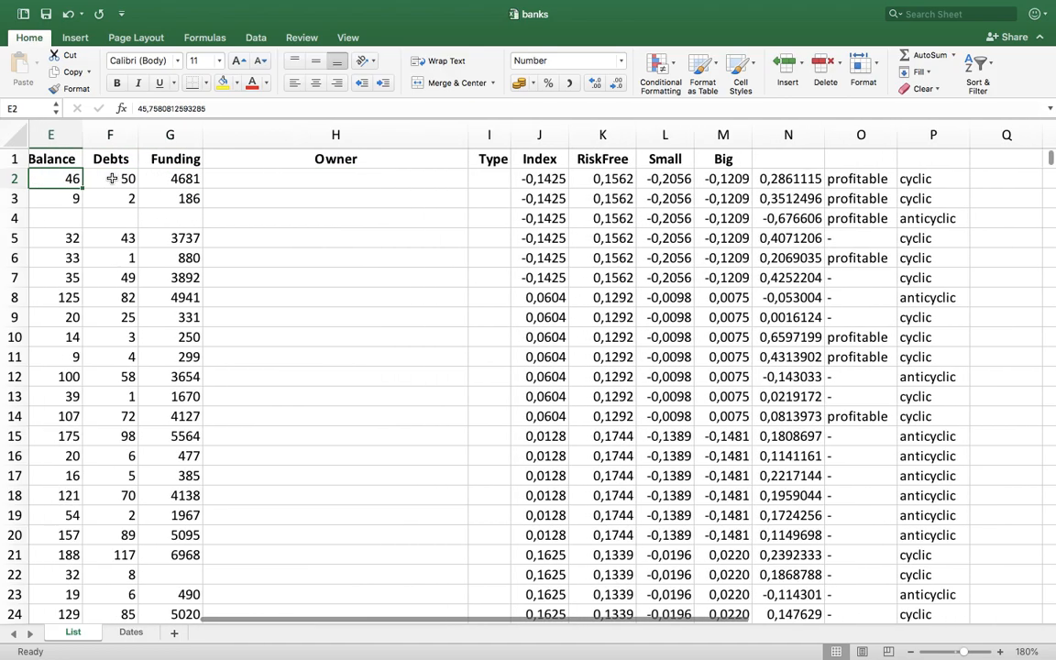
{"action": "key", "text": "Right"}
{"action": "key", "text": "Right"}
{"action": "key", "text": "Right"}
{"action": "key", "text": "Right"}
{"action": "key", "text": "Right"}
{"action": "key", "text": "Right"}
{"action": "key", "text": "Right"}
{"action": "key", "text": "Right"}
{"action": "key", "text": "Right"}
{"action": "key", "text": "Right"}
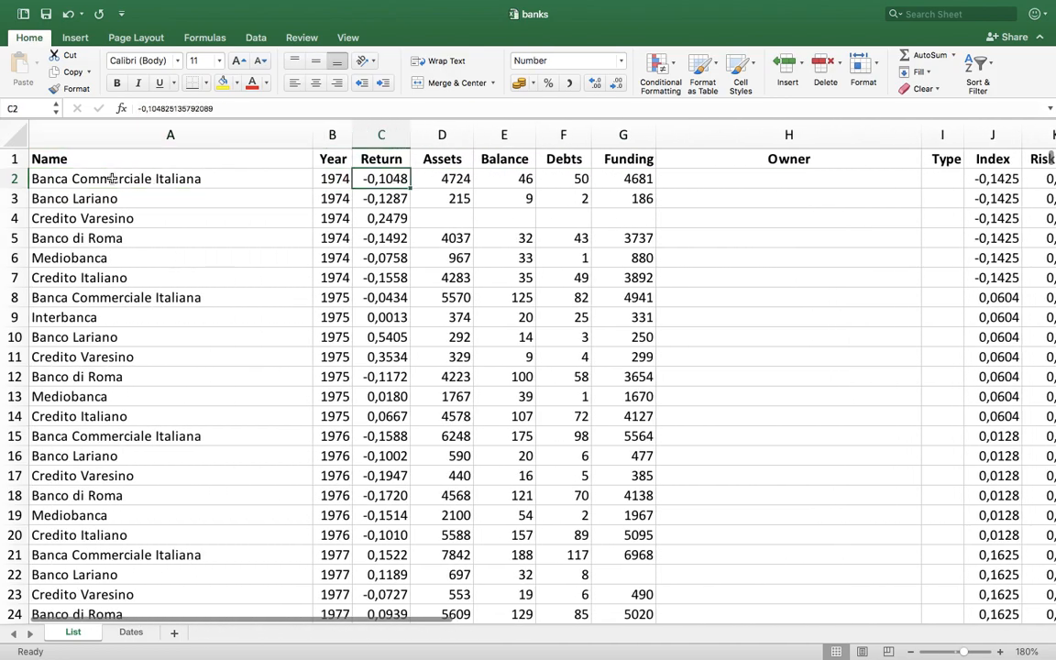
{"action": "key", "text": "Right"}
{"action": "key", "text": "Right"}
{"action": "key", "text": "Right"}
{"action": "key", "text": "Right"}
{"action": "key", "text": "Right"}
{"action": "key", "text": "Right"}
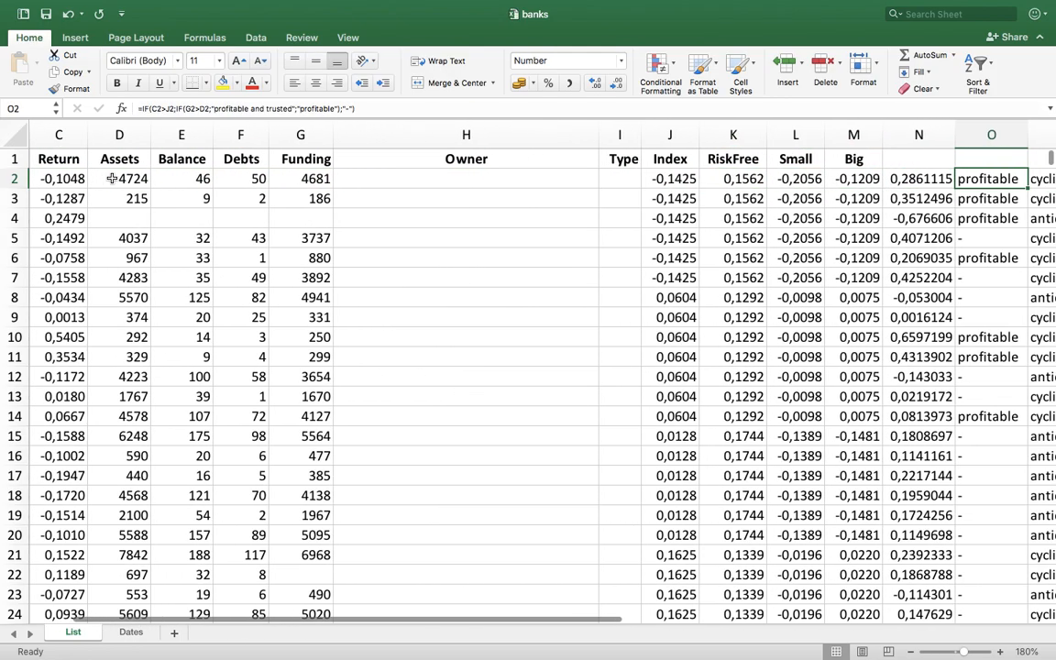
Examine row 4's source values and compare them with its share, profitability and cyclicality results in columns N to P
{"action": "key", "text": "Left"}
{"action": "key", "text": "Left"}
{"action": "key", "text": "Down"}
{"action": "key", "text": "Down"}
{"action": "key", "text": "Left"}
{"action": "key", "text": "Left"}
{"action": "key", "text": "Left"}
{"action": "key", "text": "Left"}
{"action": "key", "text": "Left"}
{"action": "key", "text": "Left"}
{"action": "key", "text": "Left"}
{"action": "key", "text": "Left"}
{"action": "key", "text": "Left"}
{"action": "key", "text": "Left"}
{"action": "key", "text": "Left"}
{"action": "key", "text": "Left"}
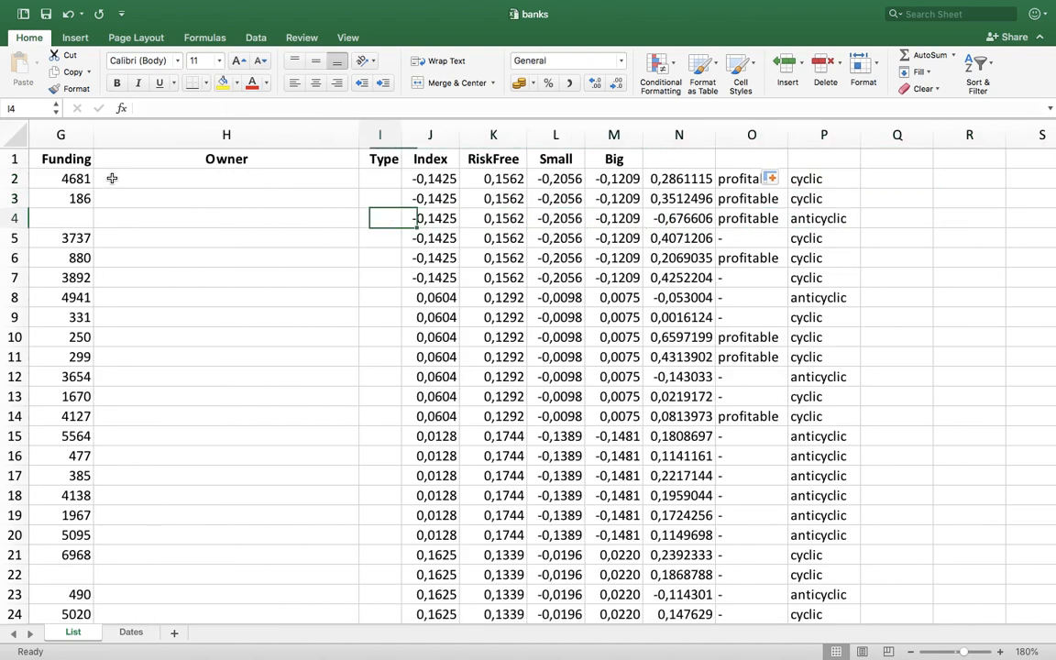
{"action": "key", "text": "Left"}
{"action": "key", "text": "Left"}
{"action": "key", "text": "Left"}
{"action": "key", "text": "Right"}
{"action": "key", "text": "Right"}
{"action": "key", "text": "Right"}
{"action": "key", "text": "Right"}
{"action": "key", "text": "Right"}
{"action": "key", "text": "Right"}
{"action": "key", "text": "Right"}
{"action": "key", "text": "Right"}
{"action": "key", "text": "Right"}
{"action": "key", "text": "Right"}
{"action": "key", "text": "Right"}
{"action": "key", "text": "Right"}
{"action": "key", "text": "Right"}
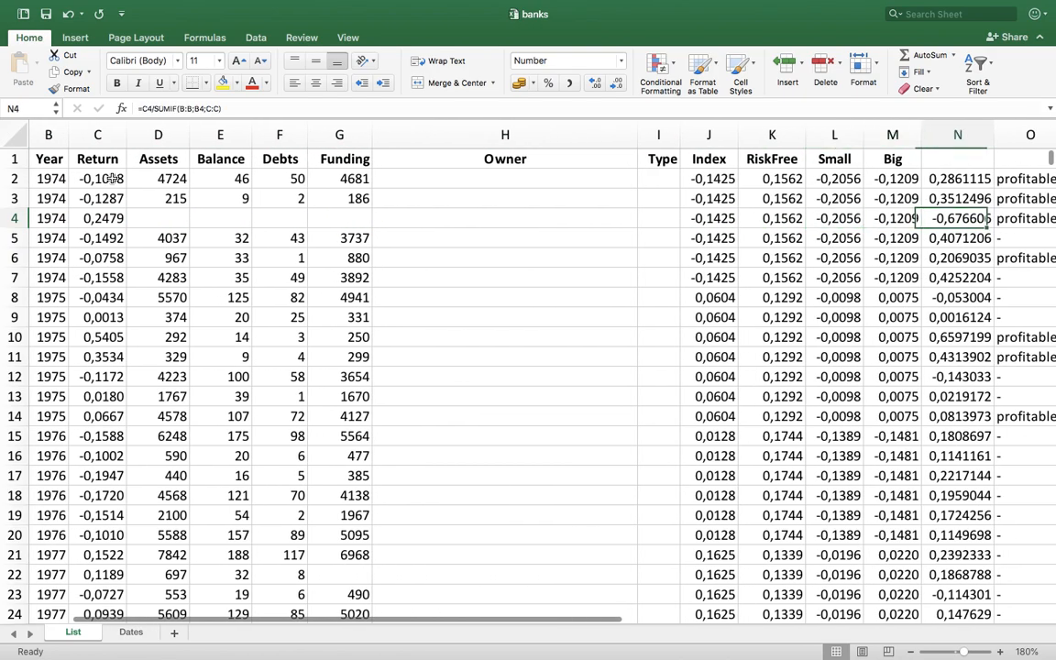
{"action": "key", "text": "Right"}
{"action": "key", "text": "Right"}
{"action": "key", "text": "Right"}
{"action": "key", "text": "Right"}
{"action": "key", "text": "Right"}
{"action": "key", "text": "Left"}
{"action": "key", "text": "Left"}
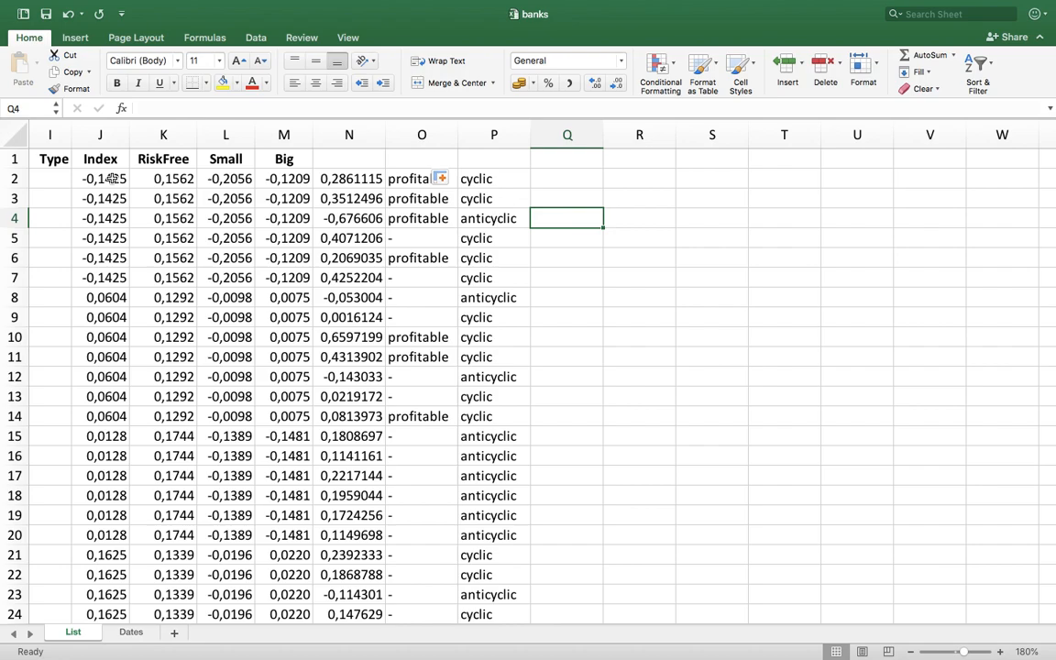
Insert a 2-D bubble chart from ranges C1:D7 and F1:F7 and reposition it over the Owner column
{"action": "left_click_drag", "start_coordinate": [373, 621], "coordinate": [35, 594]}
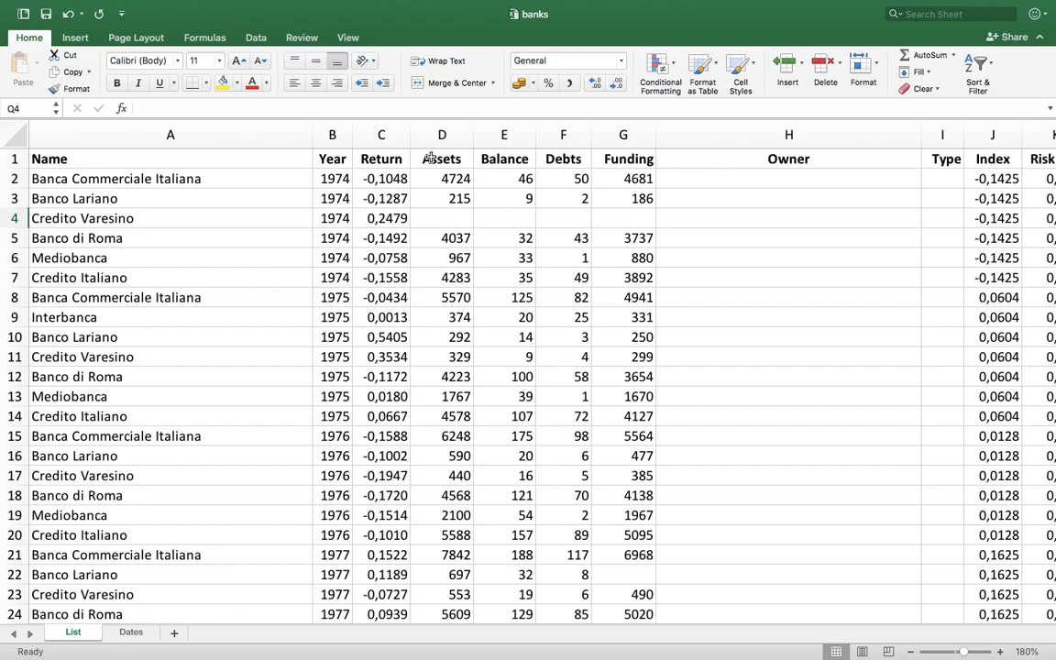
{"action": "left_click_drag", "start_coordinate": [394, 156], "coordinate": [449, 276]}
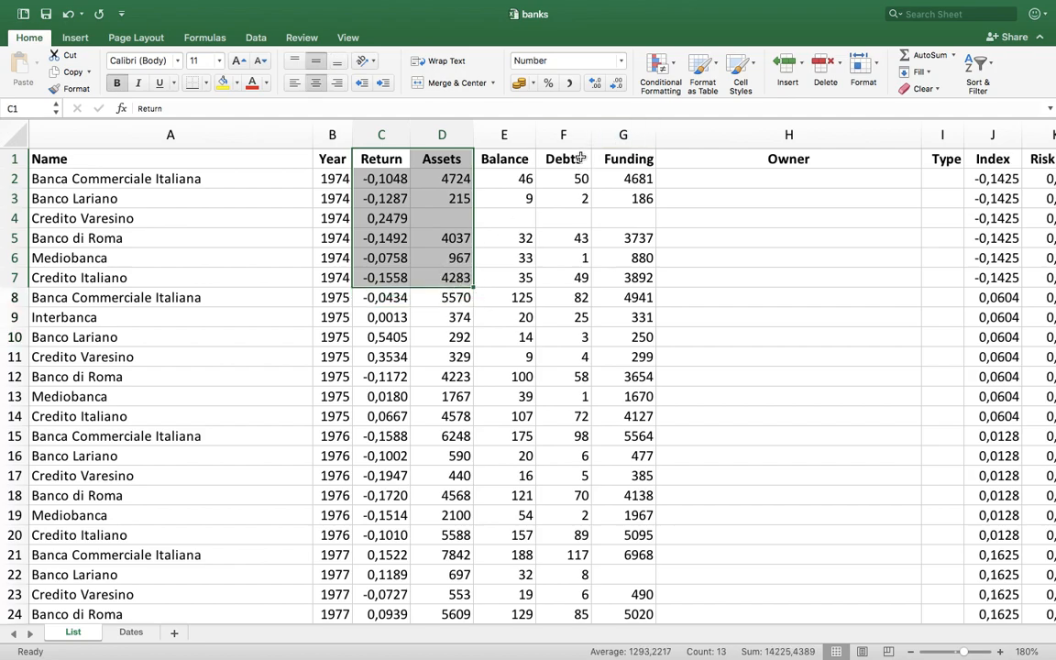
{"action": "left_click_drag", "start_coordinate": [581, 158], "coordinate": [572, 275]}
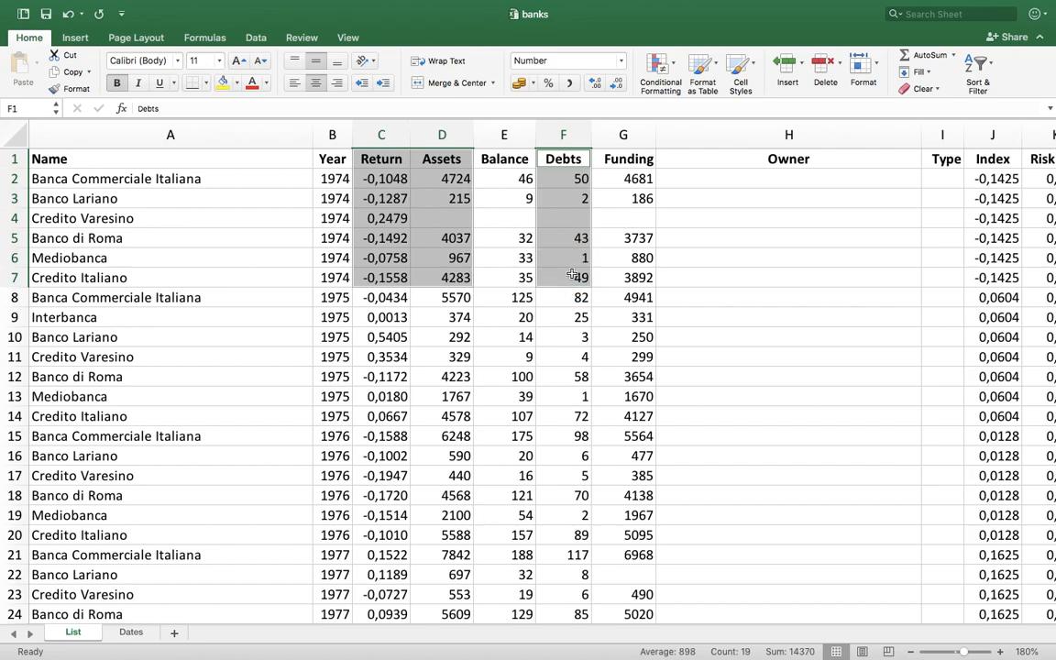
{"action": "left_click", "coordinate": [78, 37]}
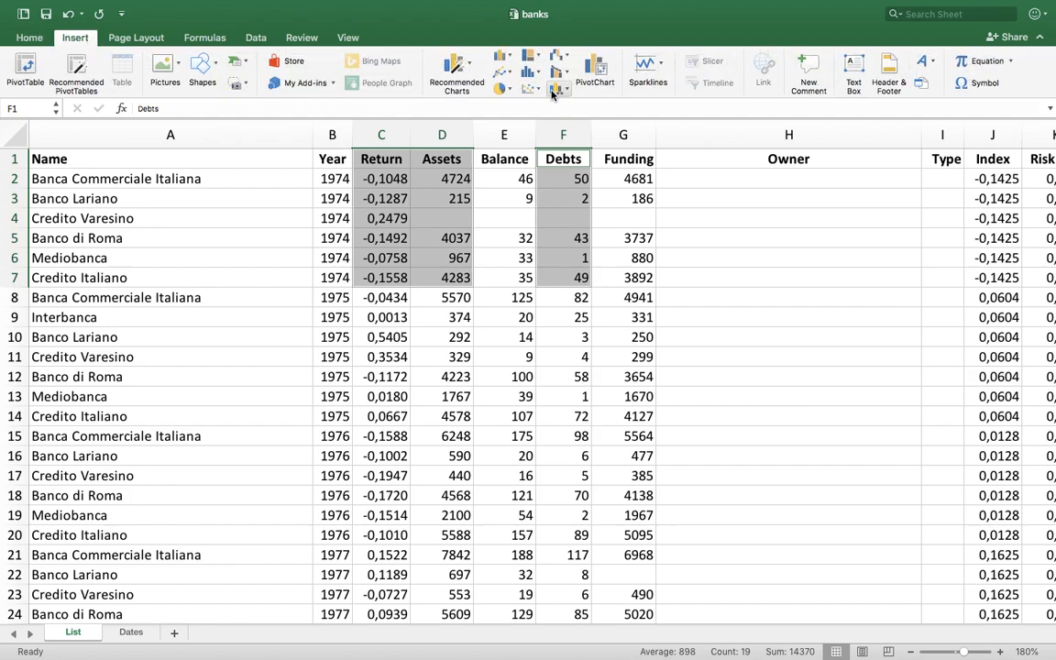
{"action": "left_click", "coordinate": [530, 89]}
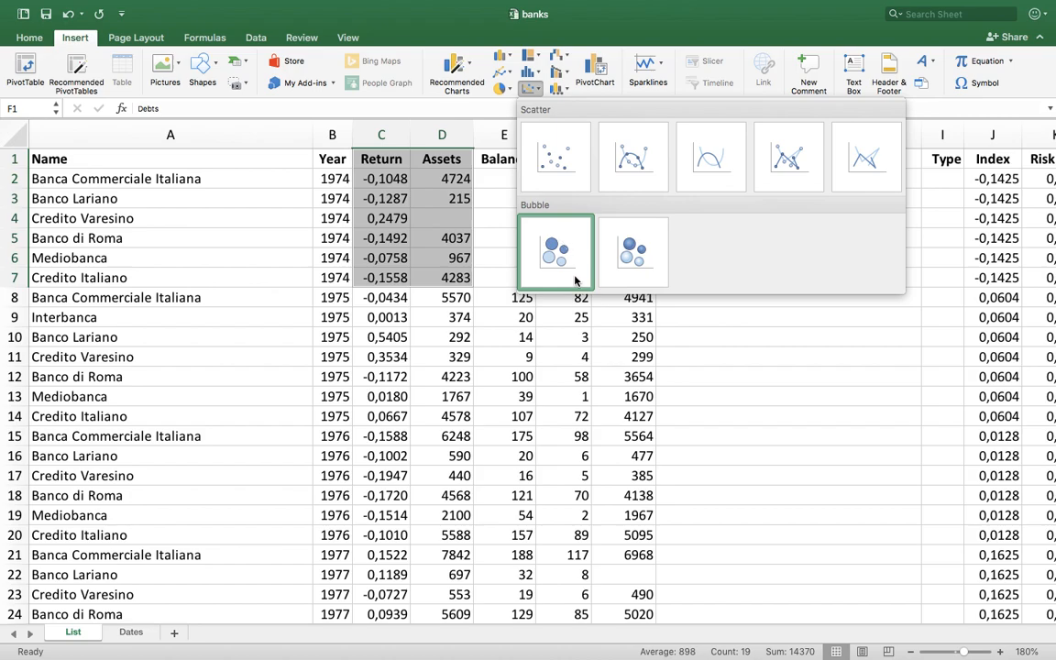
{"action": "left_click", "coordinate": [561, 246]}
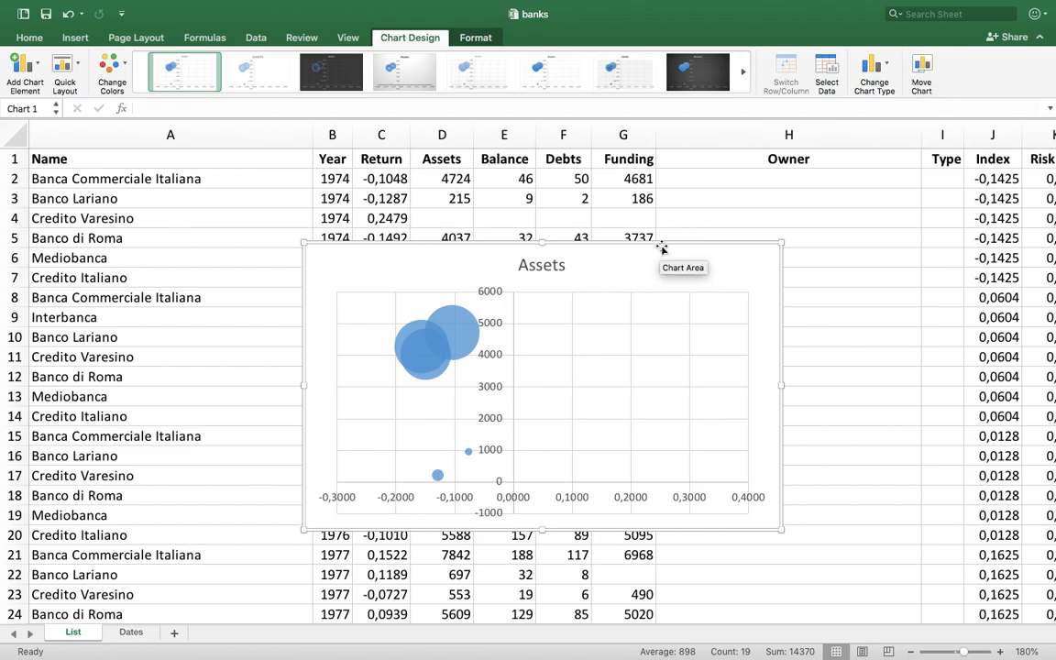
{"action": "left_click_drag", "start_coordinate": [665, 243], "coordinate": [871, 218]}
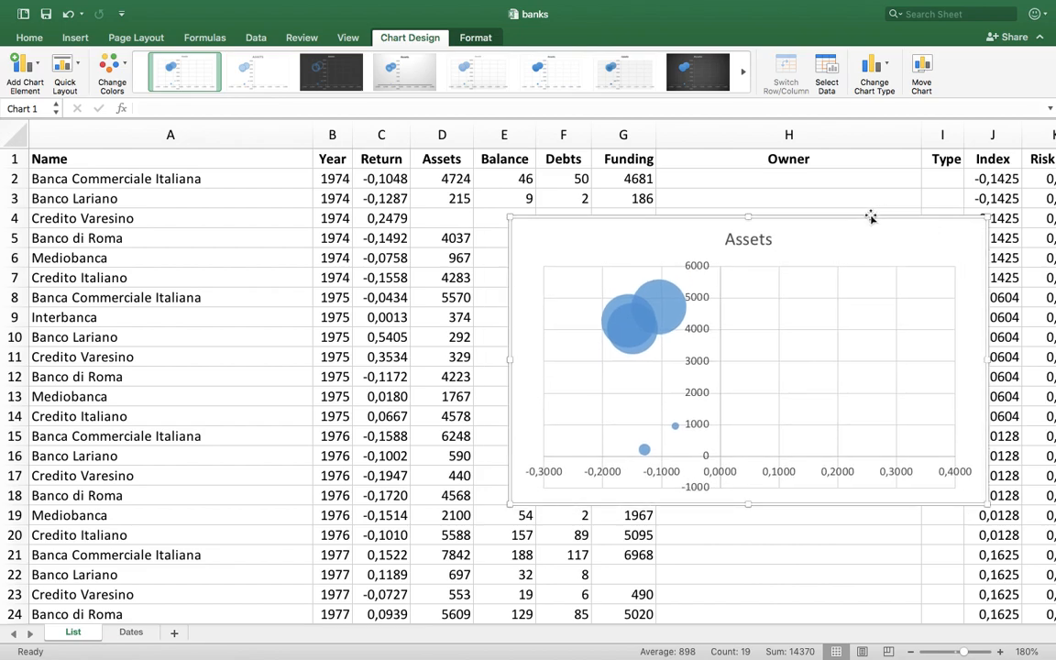
Edit the bubble chart's data source so the Assets series takes its Y values from F2:F7
{"action": "left_click", "coordinate": [828, 72]}
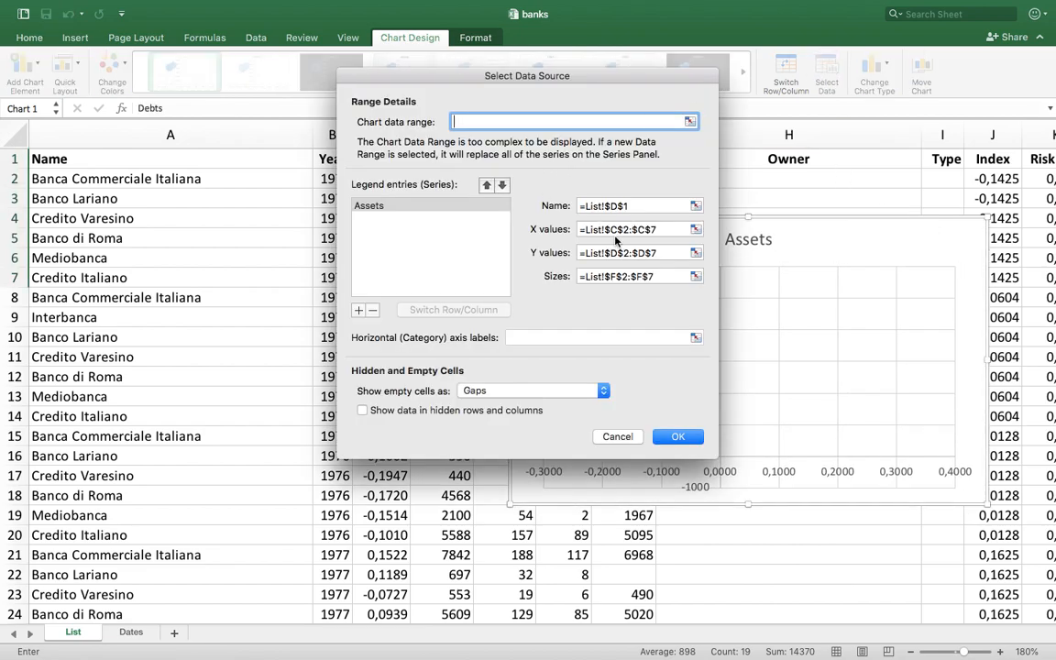
{"action": "left_click_drag", "start_coordinate": [530, 81], "coordinate": [667, 176]}
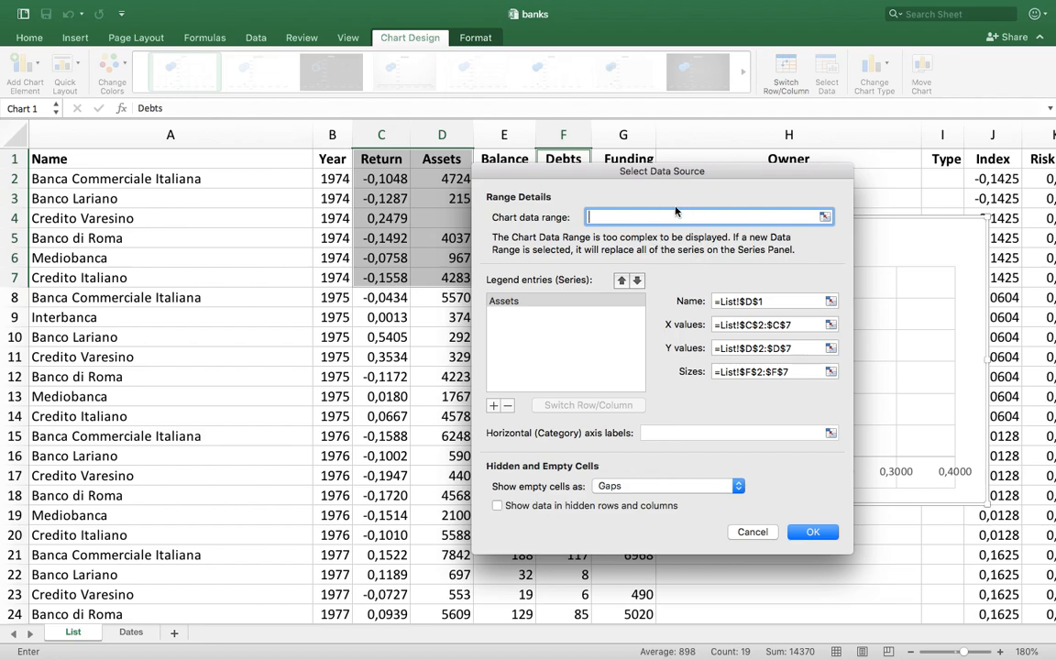
{"action": "left_click", "coordinate": [750, 349]}
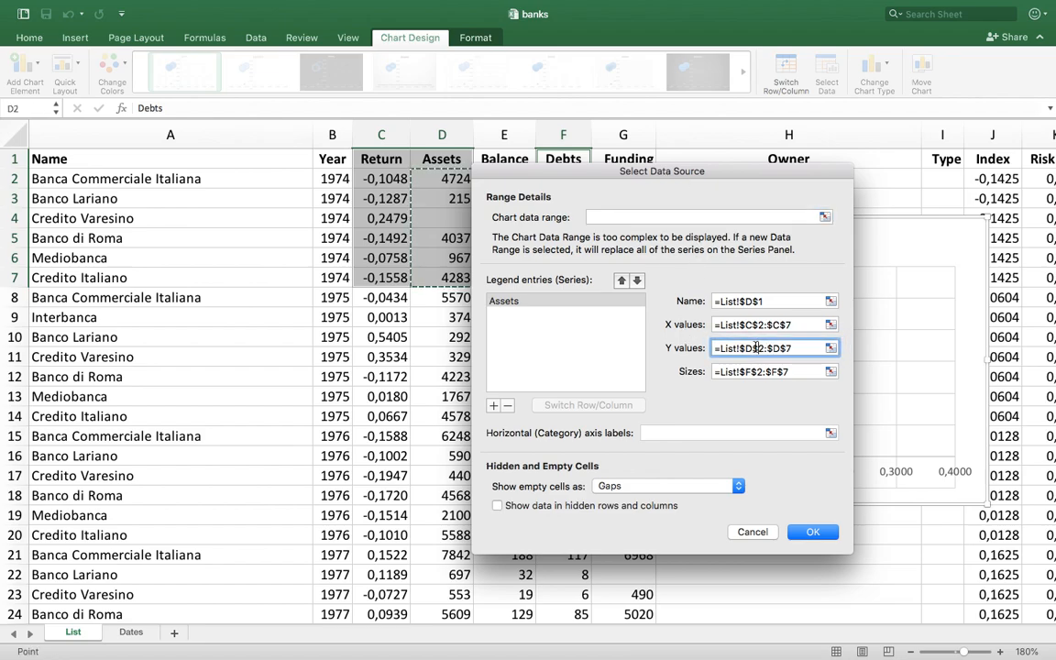
{"action": "key", "text": "BackSpace"}
{"action": "type", "text": "F"}
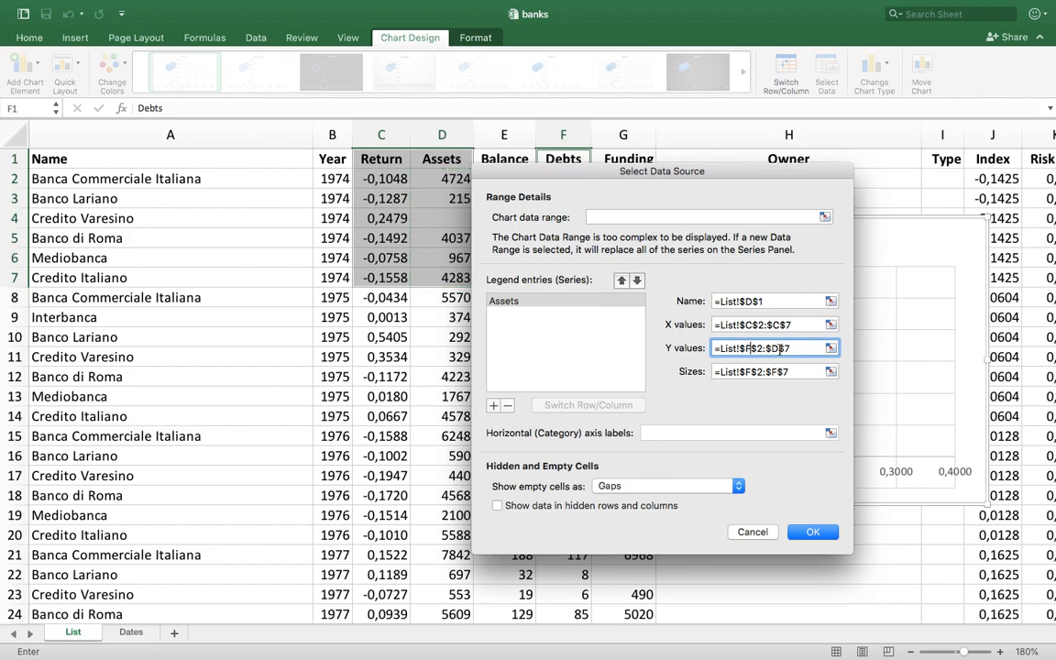
{"action": "left_click", "coordinate": [777, 348]}
{"action": "key", "text": "BackSpace"}
{"action": "type", "text": "F"}
Set the bubble sizes of the Assets series to the range D2:D7
{"action": "left_click", "coordinate": [752, 373]}
{"action": "key", "text": "BackSpace"}
{"action": "type", "text": "D"}
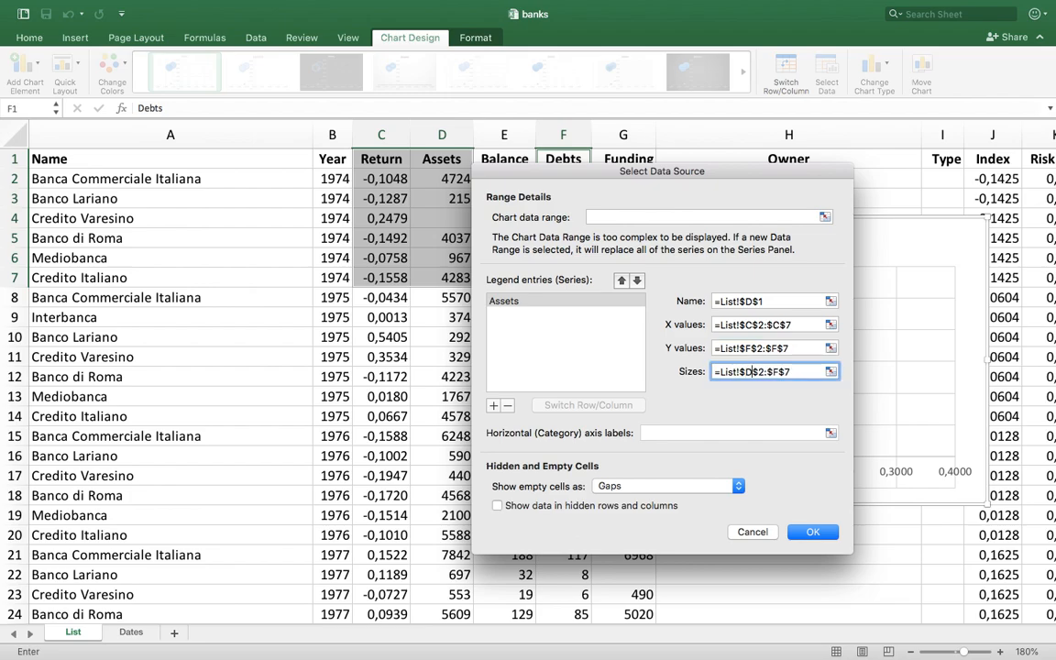
{"action": "left_click", "coordinate": [780, 372]}
{"action": "key", "text": "BackSpace"}
{"action": "type", "text": "D"}
Link the series name to cell B2 instead of the Assets header and apply the data source changes
{"action": "left_click", "coordinate": [715, 302]}
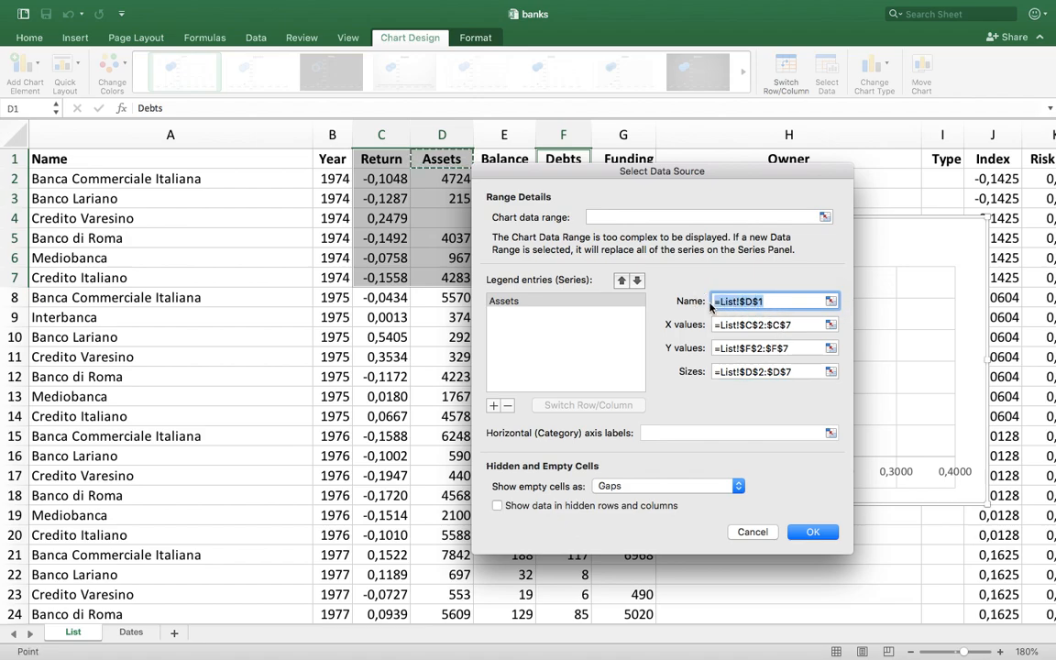
{"action": "key", "text": "BackSpace"}
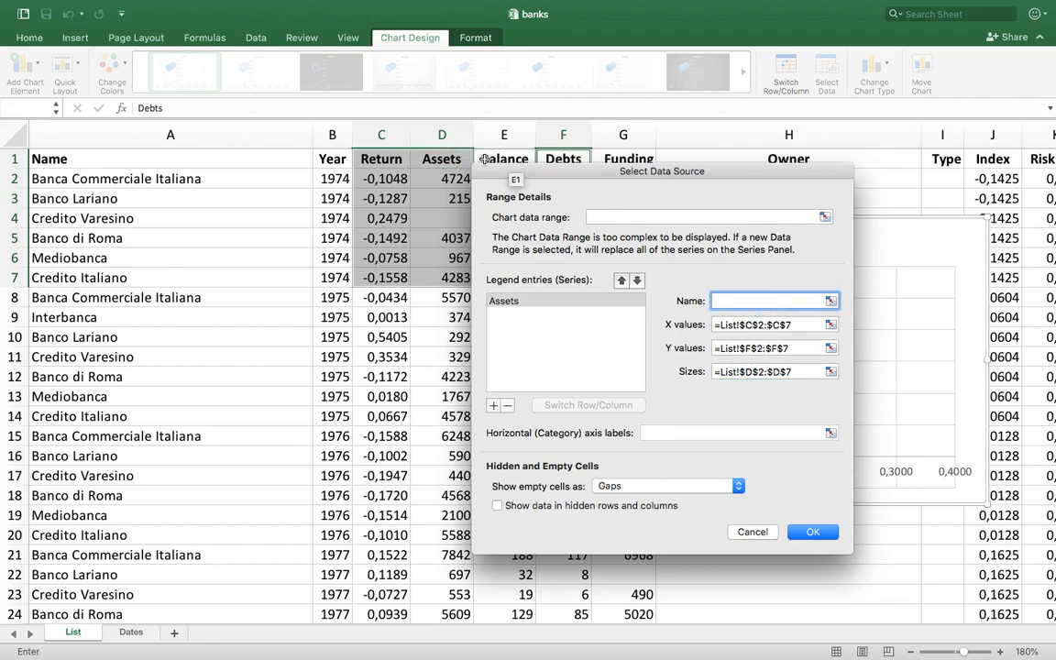
{"action": "left_click", "coordinate": [334, 178]}
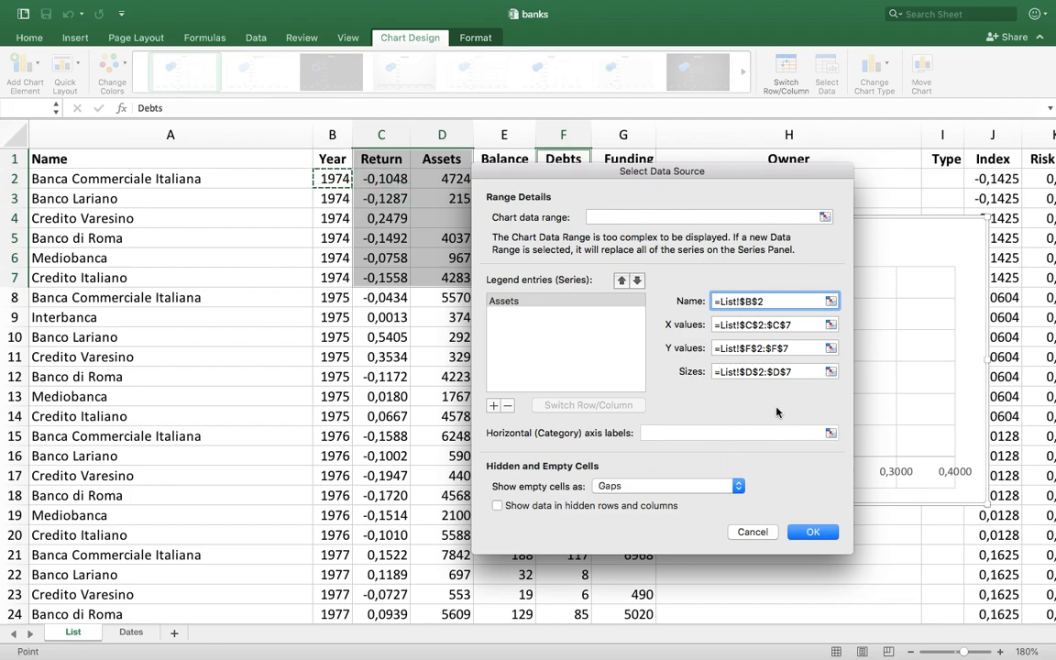
{"action": "left_click", "coordinate": [813, 532]}
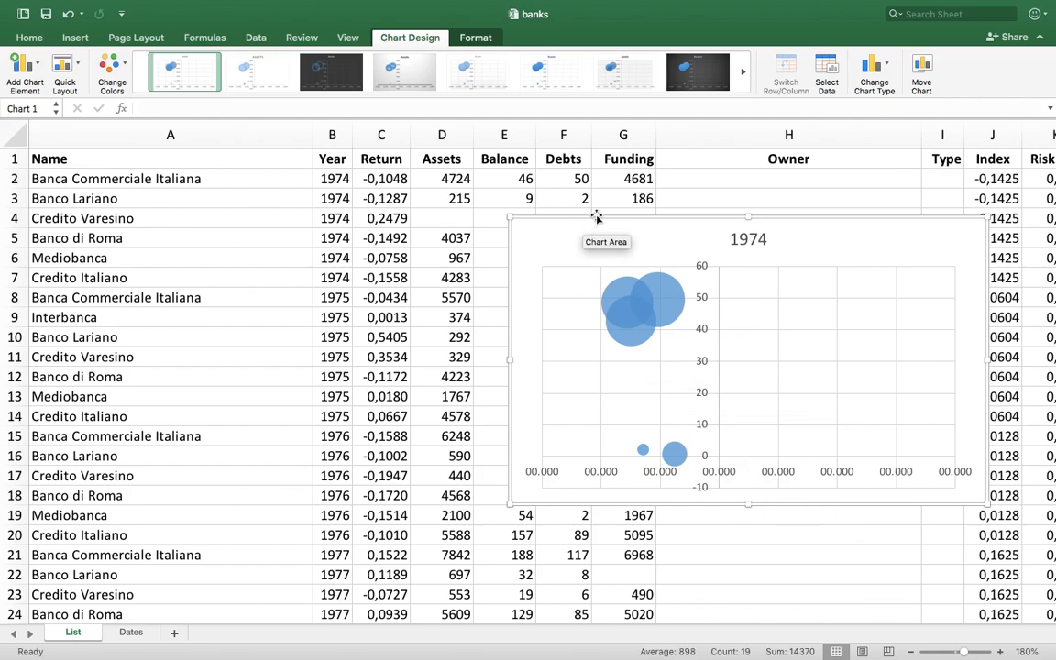
Add a second series to the chart's data source and link its name to cell B8
{"action": "left_click", "coordinate": [826, 75]}
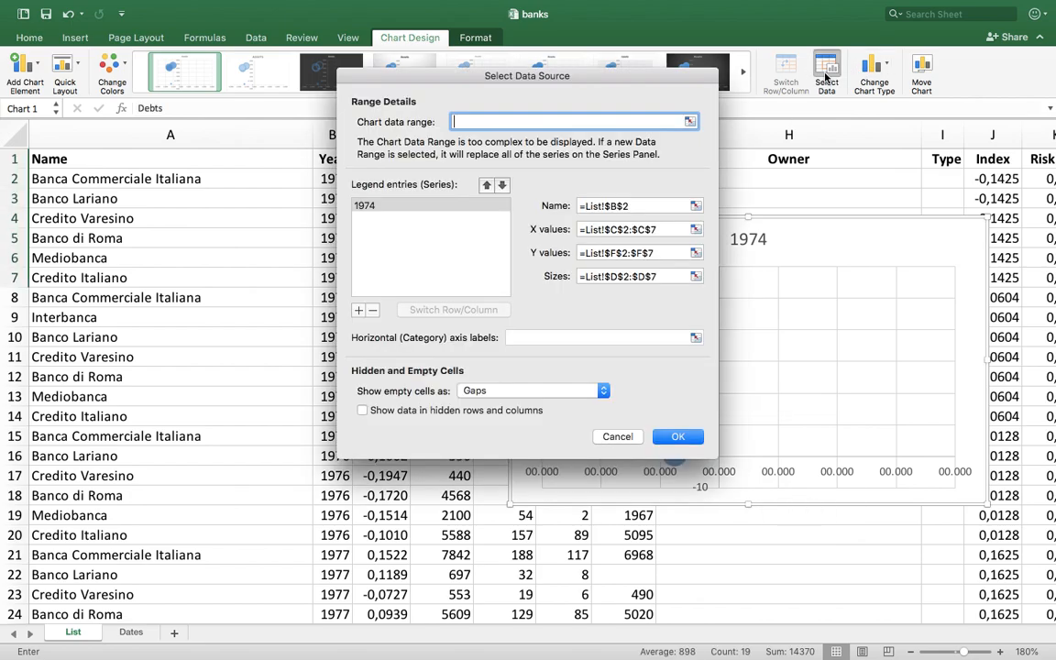
{"action": "left_click", "coordinate": [360, 311]}
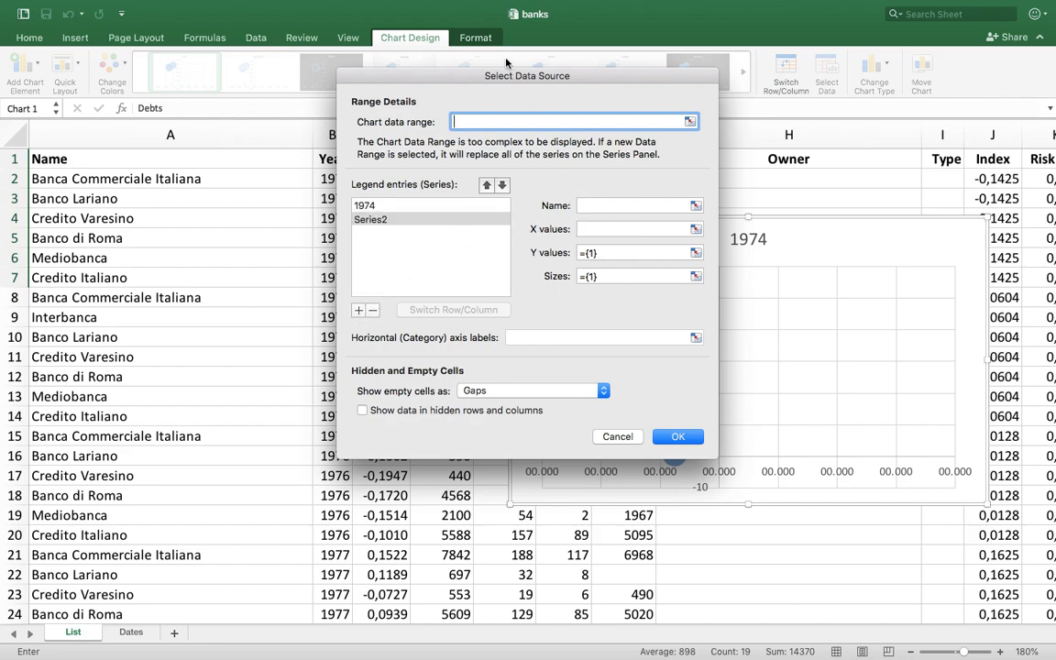
{"action": "left_click_drag", "start_coordinate": [506, 85], "coordinate": [708, 130]}
{"action": "left_click", "coordinate": [866, 250]}
{"action": "left_click", "coordinate": [346, 298]}
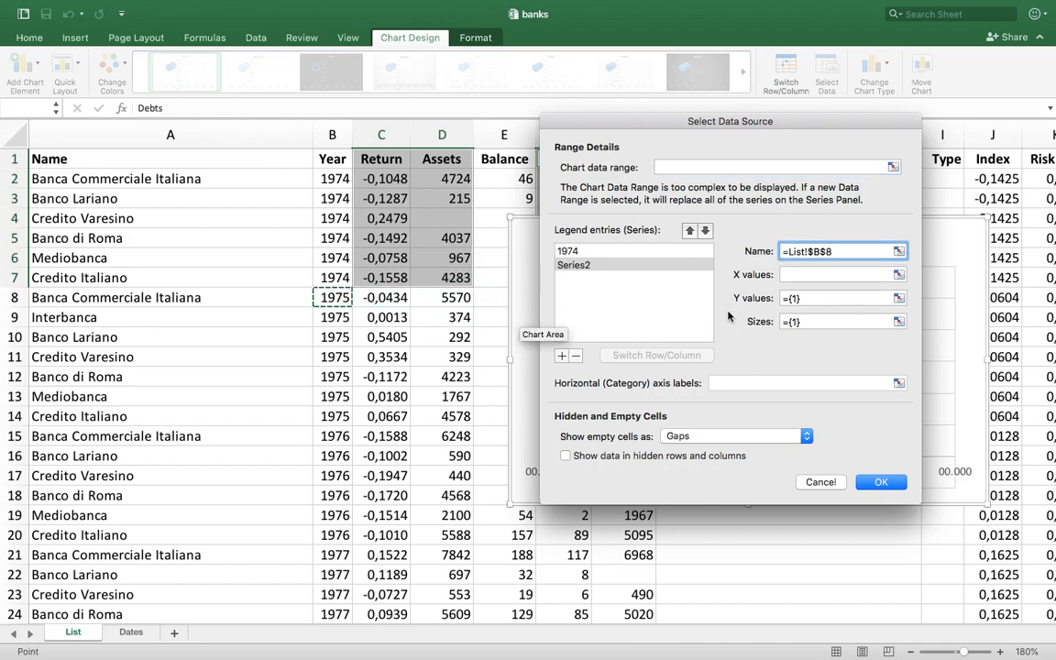
Set the second series' X values to C8:C14 and its bubble sizes to D8:D14
{"action": "key", "text": "Tab"}
{"action": "left_click_drag", "start_coordinate": [388, 298], "coordinate": [391, 417]}
{"action": "left_click_drag", "start_coordinate": [796, 297], "coordinate": [785, 323]}
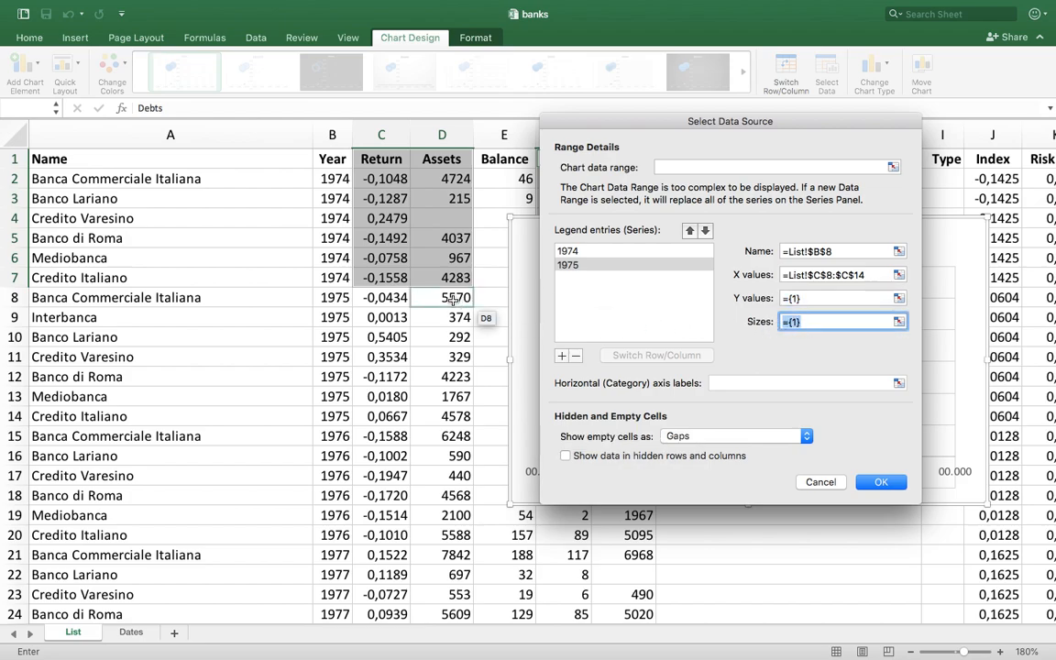
{"action": "left_click_drag", "start_coordinate": [449, 299], "coordinate": [441, 417]}
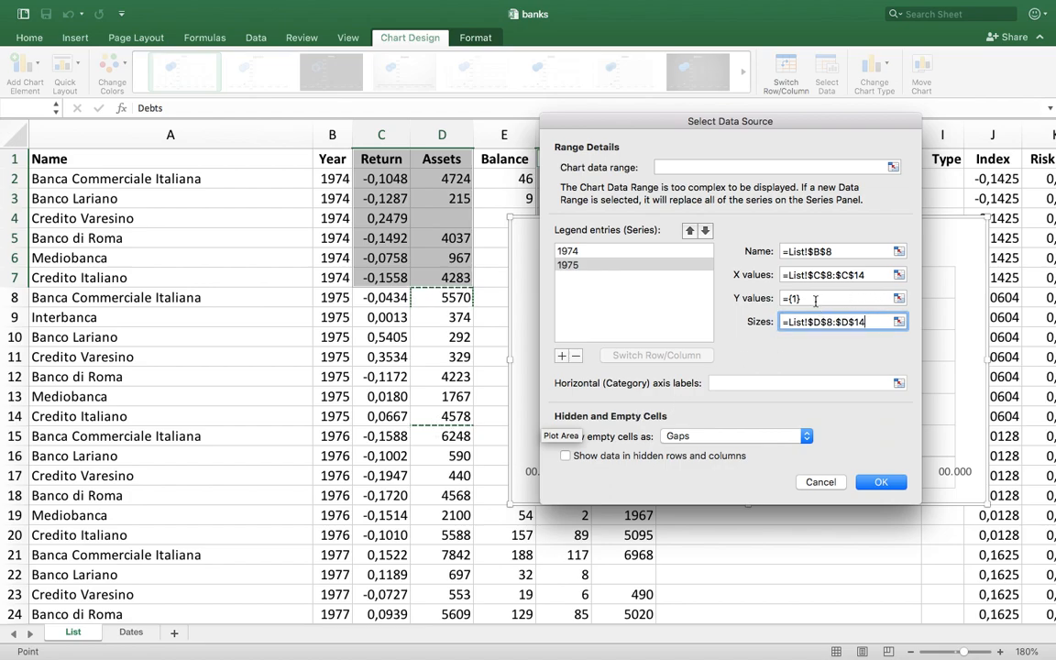
Set the second series' Y values to =List!F8:F14 and apply the data source changes
{"action": "left_click", "coordinate": [796, 298]}
{"action": "left_click_drag", "start_coordinate": [796, 298], "coordinate": [773, 301]}
{"action": "type", "text": "="}
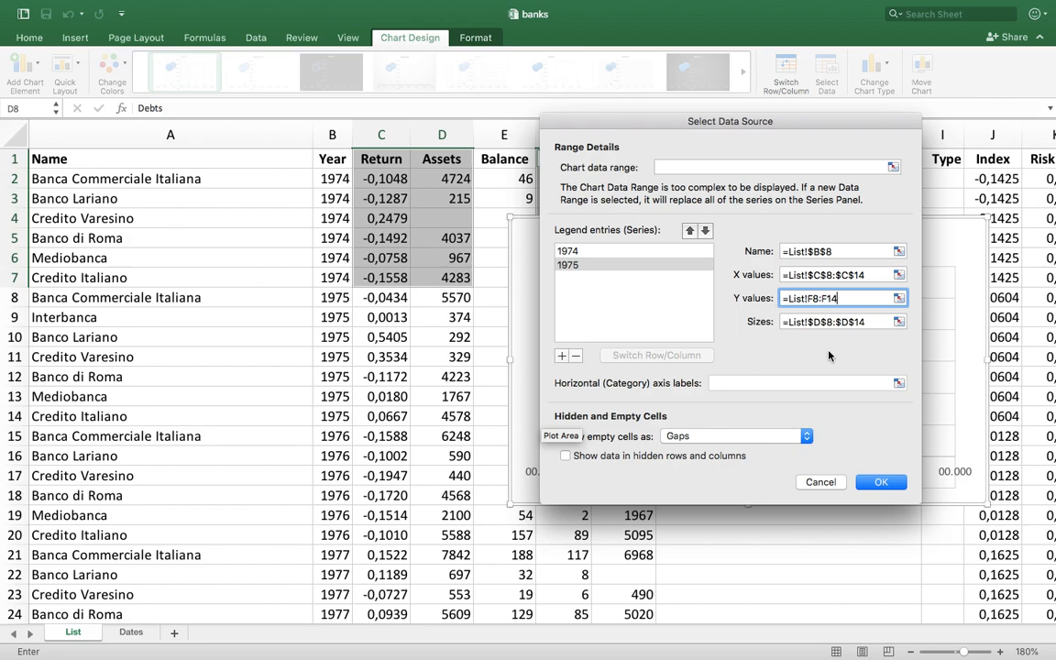
{"action": "left_click", "coordinate": [880, 482]}
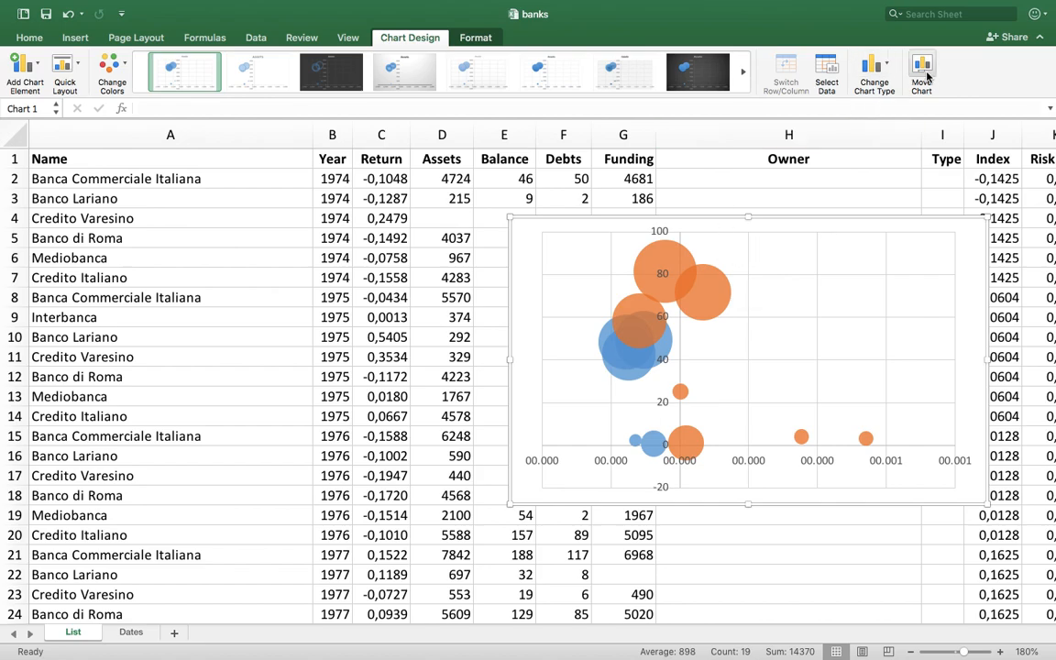
Move the bubble chart from the List sheet to its own new chart sheet
{"action": "left_click", "coordinate": [924, 77]}
{"action": "left_click", "coordinate": [429, 190]}
{"action": "left_click", "coordinate": [649, 263]}
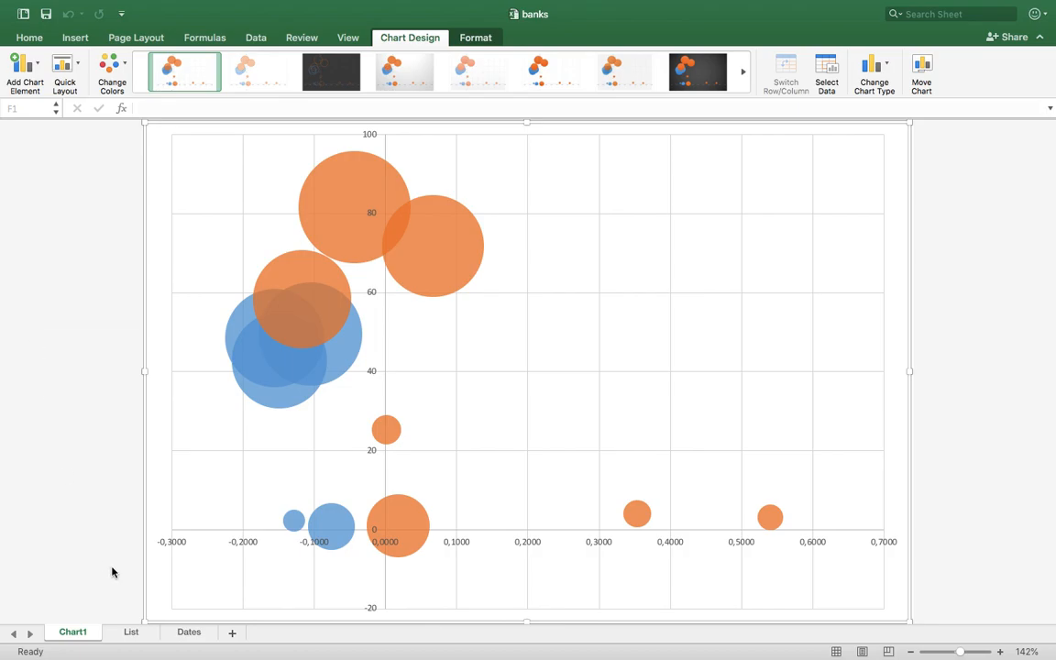
On the Dates sheet, calculate the days between A1 and B1 in cell C1 with =DATEDIF(A1;B1;"d")
{"action": "left_click", "coordinate": [193, 634]}
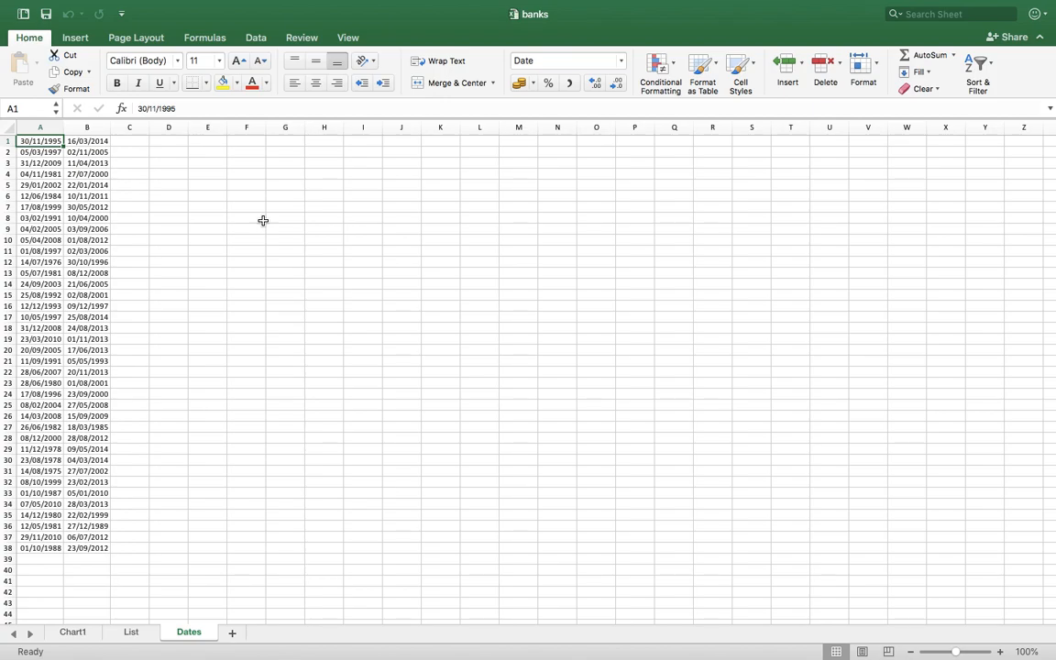
{"action": "left_click", "coordinate": [136, 141]}
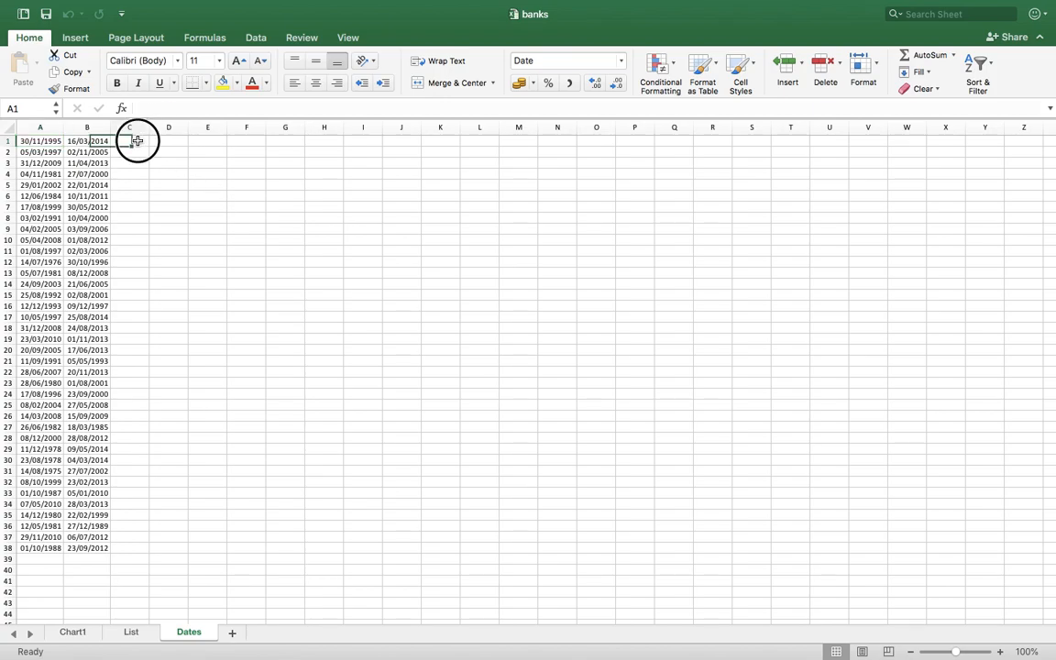
{"action": "left_click", "coordinate": [1000, 651]}
{"action": "left_click", "coordinate": [1000, 651]}
{"action": "left_click", "coordinate": [1000, 651]}
{"action": "left_click", "coordinate": [1000, 651]}
{"action": "left_click", "coordinate": [1000, 651]}
{"action": "left_click", "coordinate": [1000, 651]}
{"action": "left_click", "coordinate": [1000, 651]}
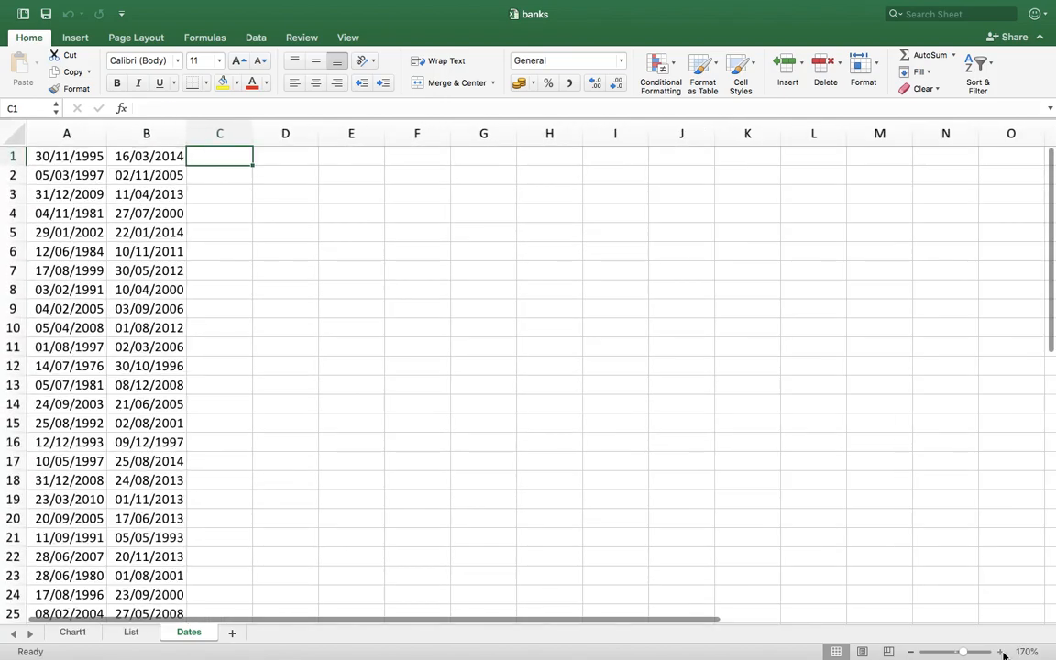
{"action": "left_click", "coordinate": [1000, 651]}
{"action": "left_click", "coordinate": [1001, 651]}
{"action": "left_click", "coordinate": [1000, 651]}
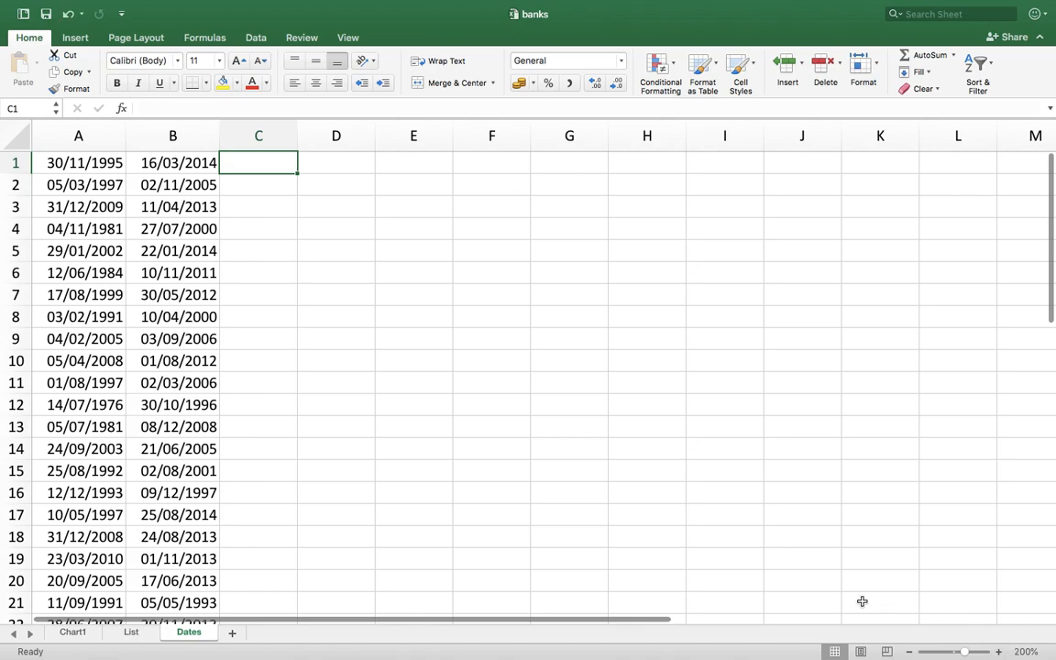
{"action": "type", "text": "=DATEDIF"}
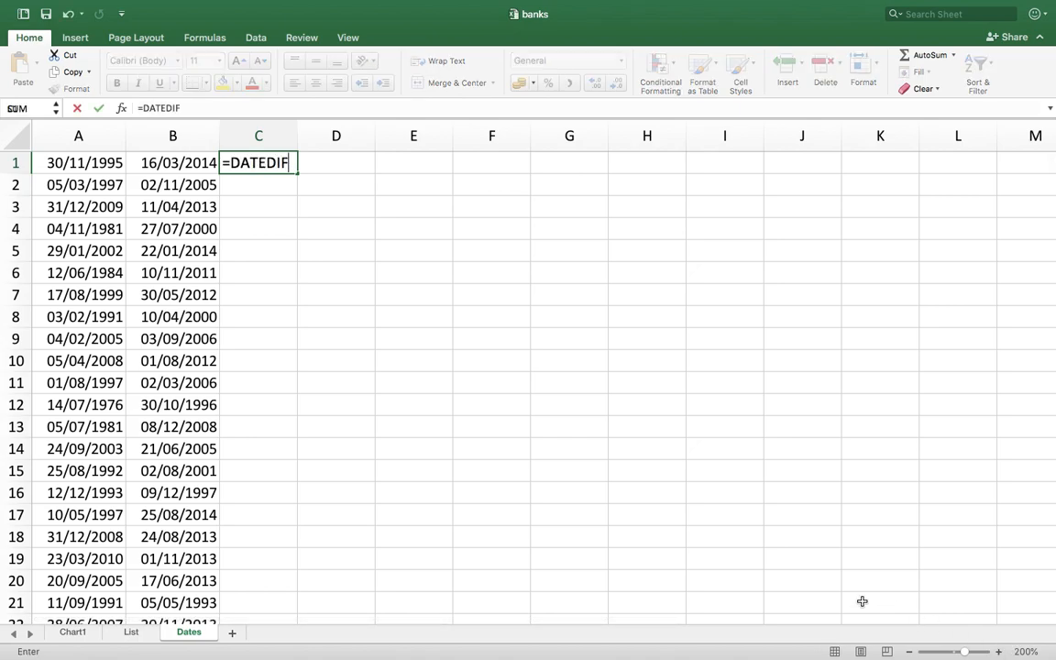
{"action": "type", "text": "("}
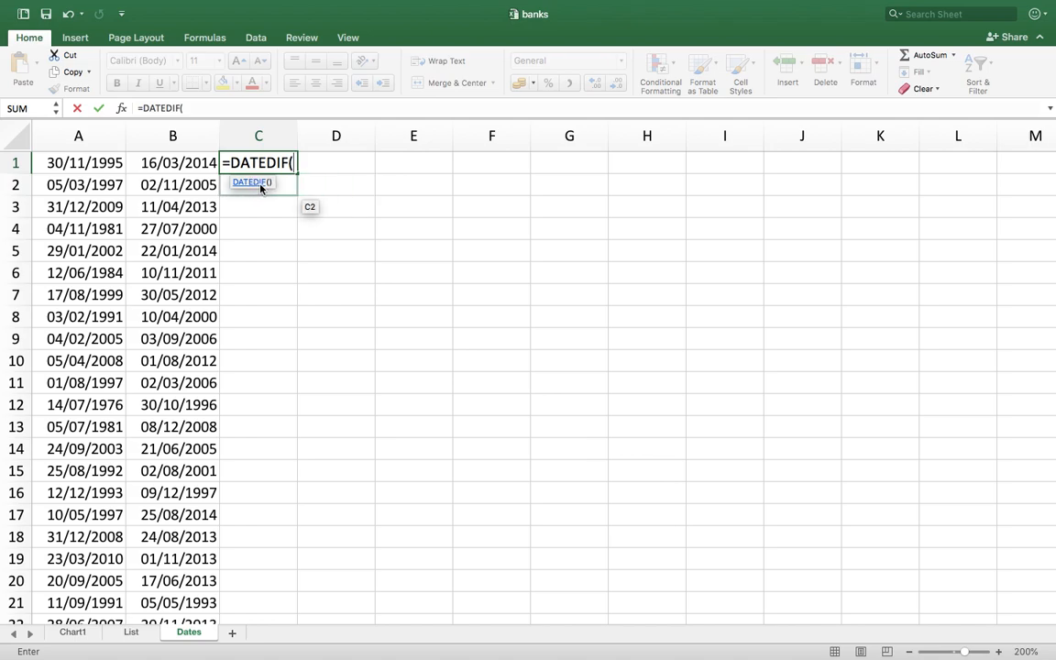
{"action": "left_click", "coordinate": [85, 163]}
{"action": "type", "text": ";"}
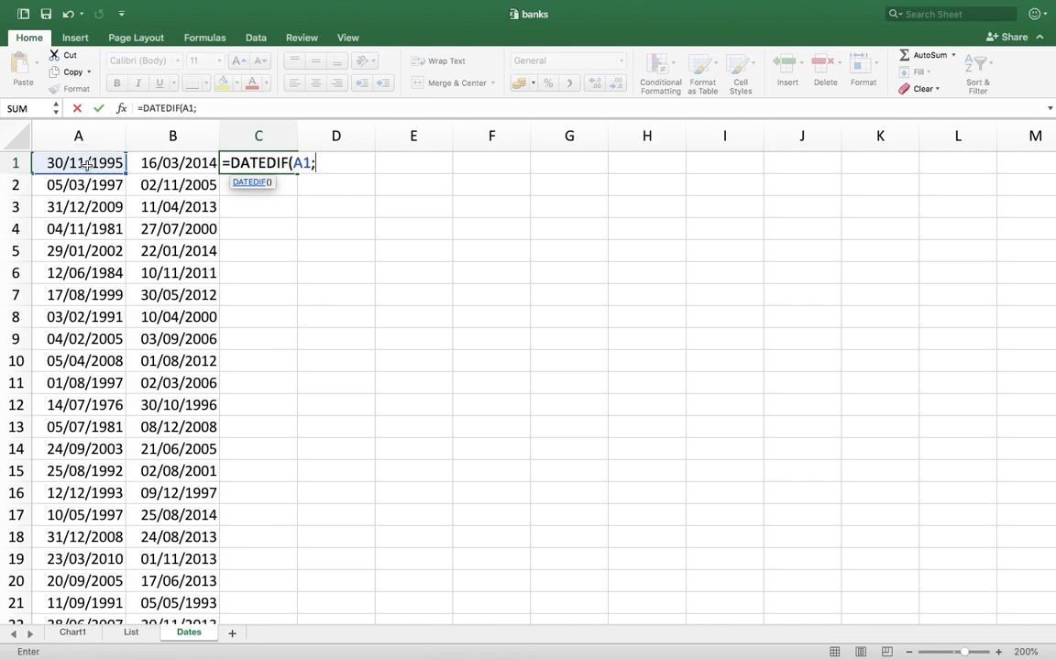
{"action": "left_click", "coordinate": [161, 165]}
{"action": "type", "text": ";"}
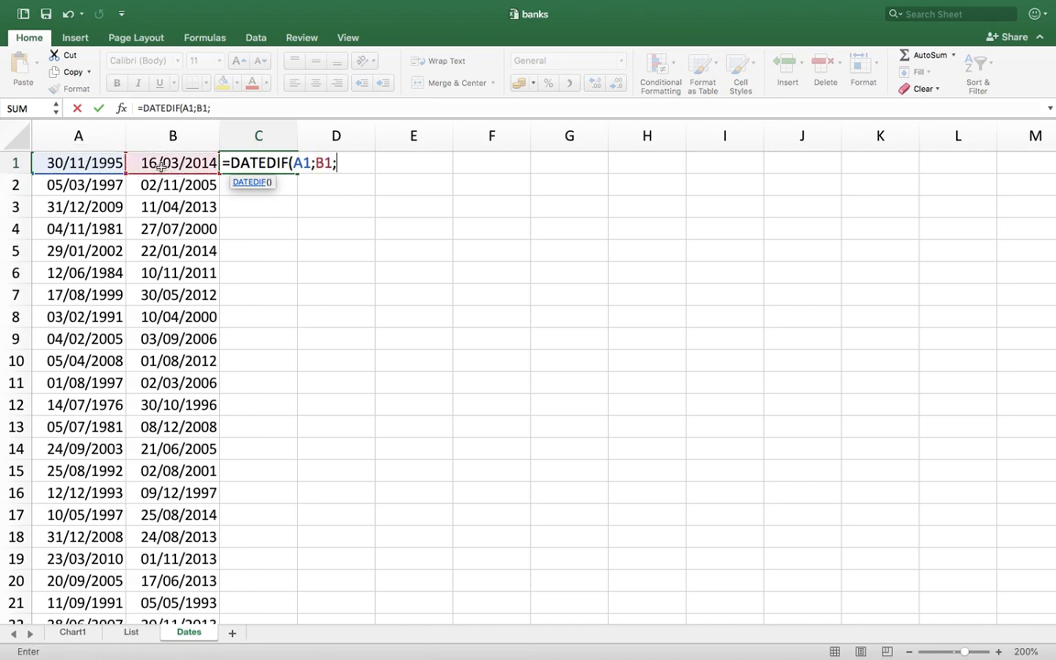
{"action": "type", "text": "\"d\")"}
{"action": "key", "text": "Return"}
{"action": "key", "text": "Up"}
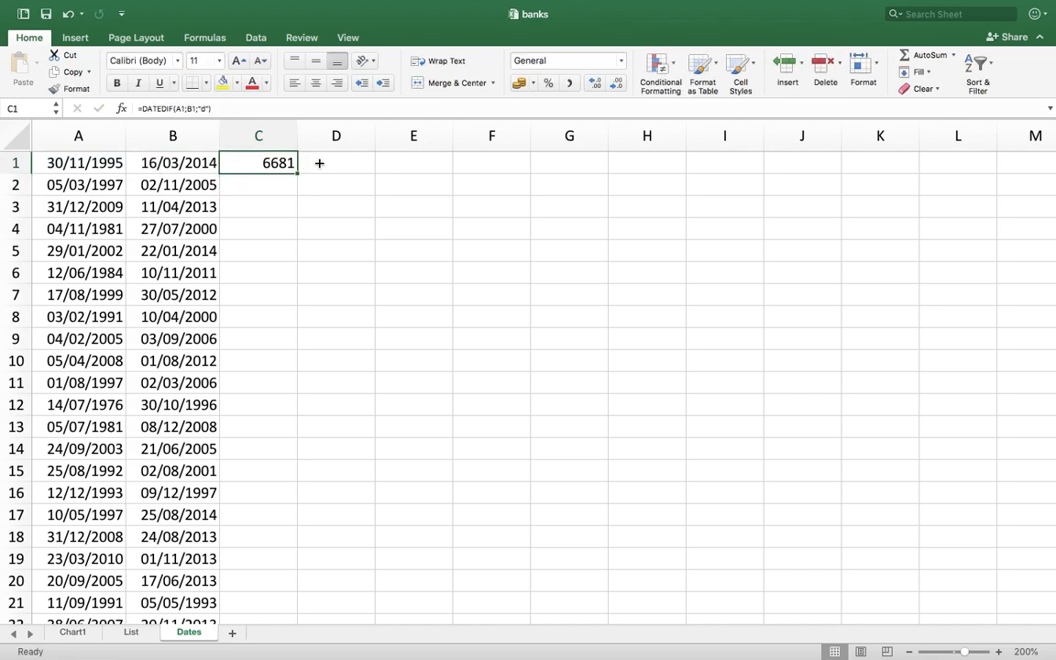
Copy the DATEDIF formula from C1 into D1 and change its unit to "m" to calculate the months
{"action": "left_click_drag", "start_coordinate": [228, 109], "coordinate": [125, 112]}
{"action": "key", "text": "super+c"}
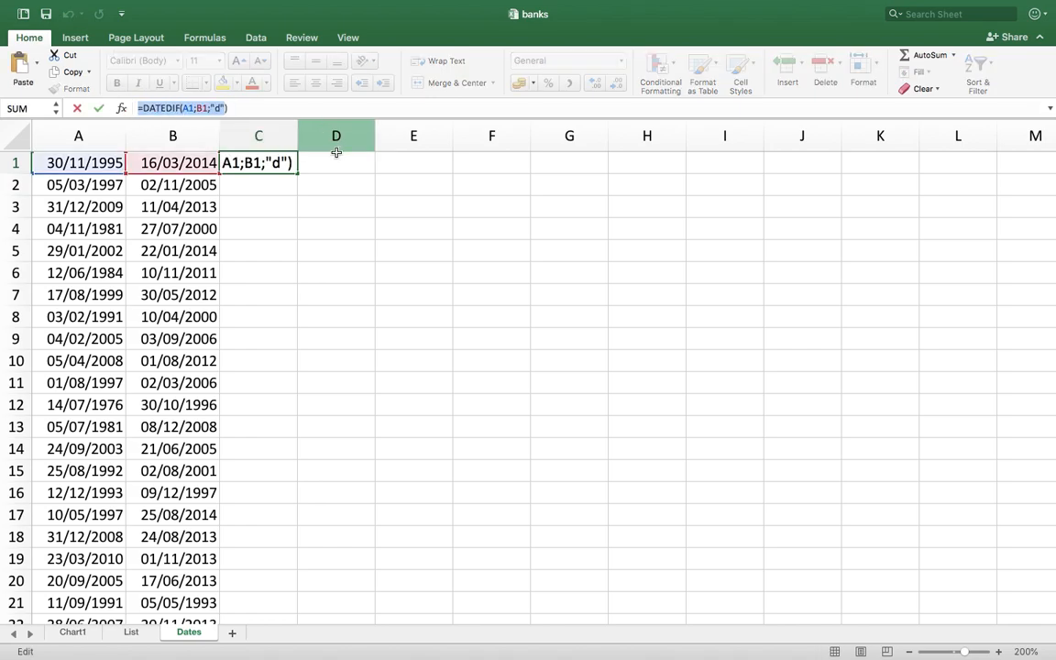
{"action": "type", "text": "="}
{"action": "left_click", "coordinate": [331, 157]}
{"action": "key", "text": "Escape"}
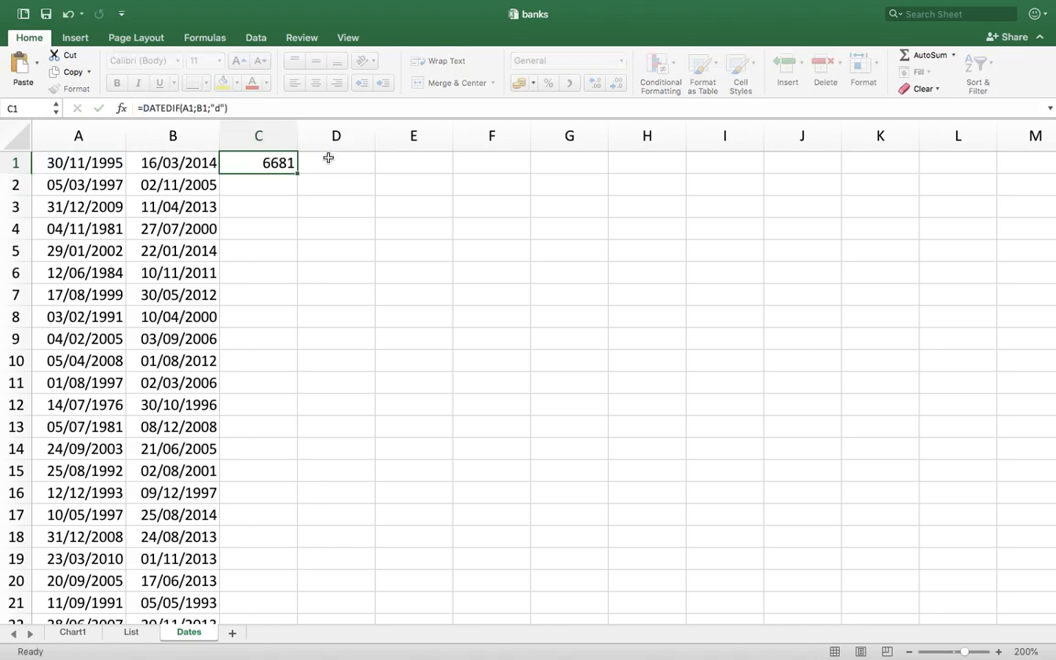
{"action": "left_click", "coordinate": [328, 157]}
{"action": "left_click", "coordinate": [290, 108]}
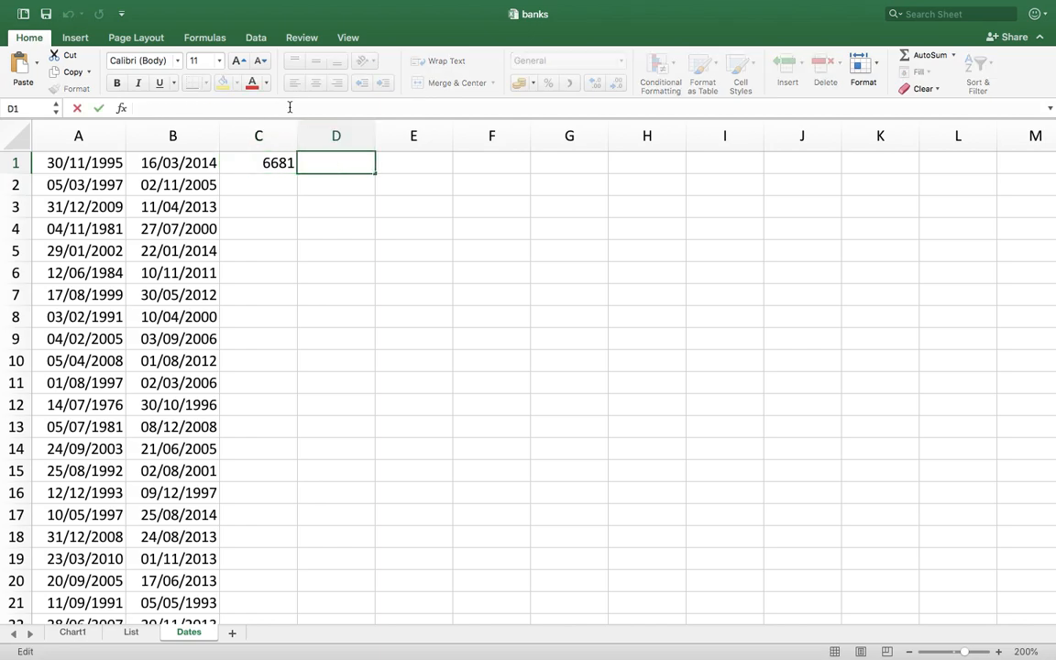
{"action": "key", "text": "super+v"}
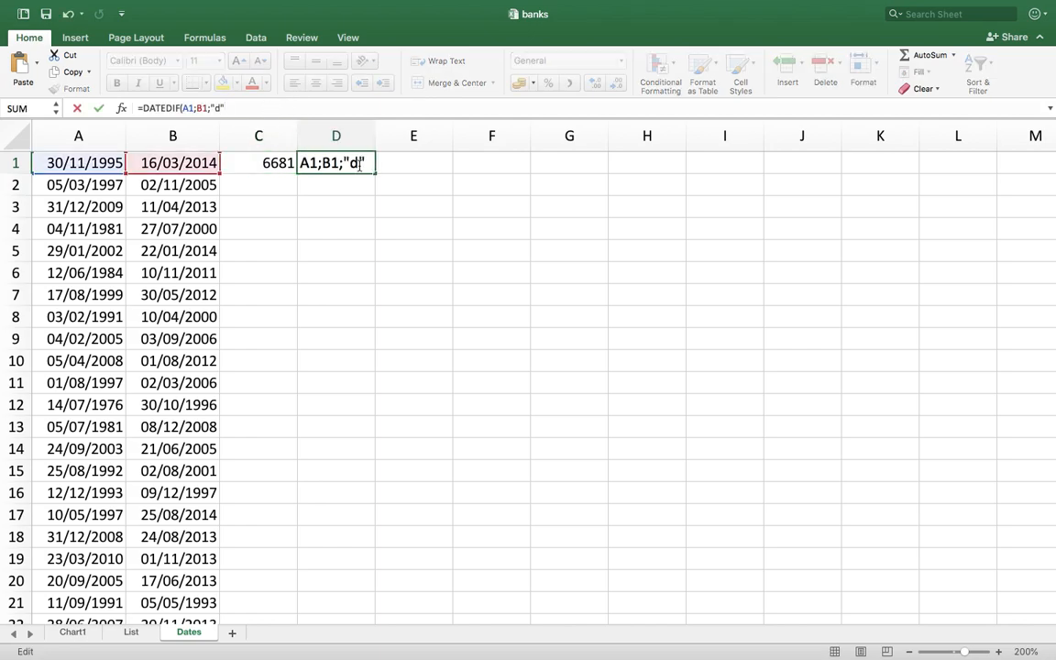
{"action": "left_click", "coordinate": [359, 164]}
{"action": "key", "text": "BackSpace"}
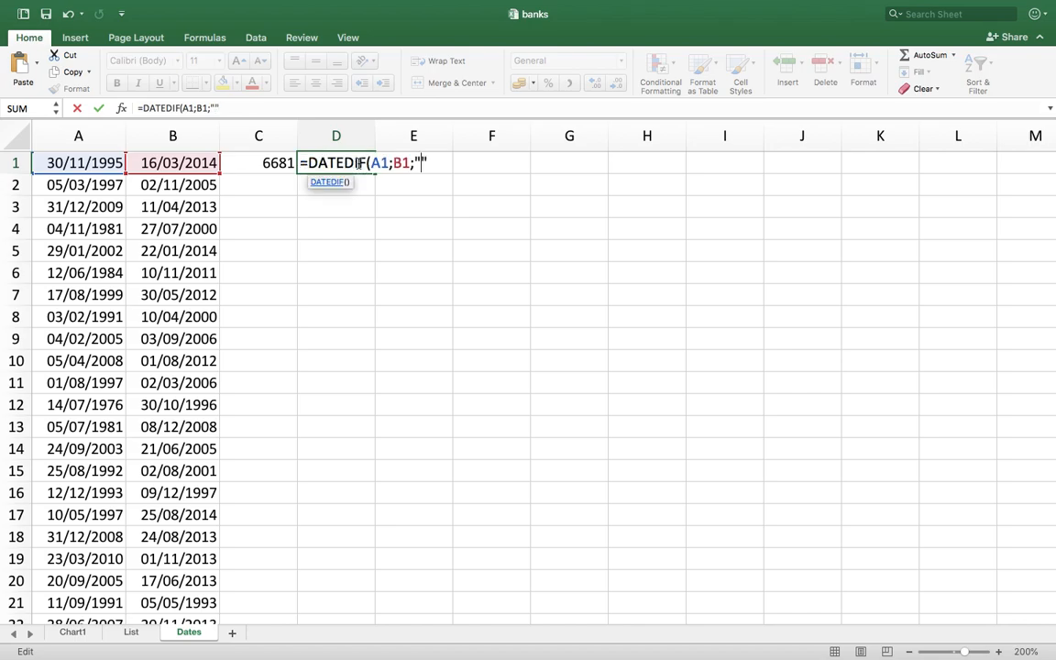
{"action": "type", "text": "m"}
{"action": "key", "text": "Return"}
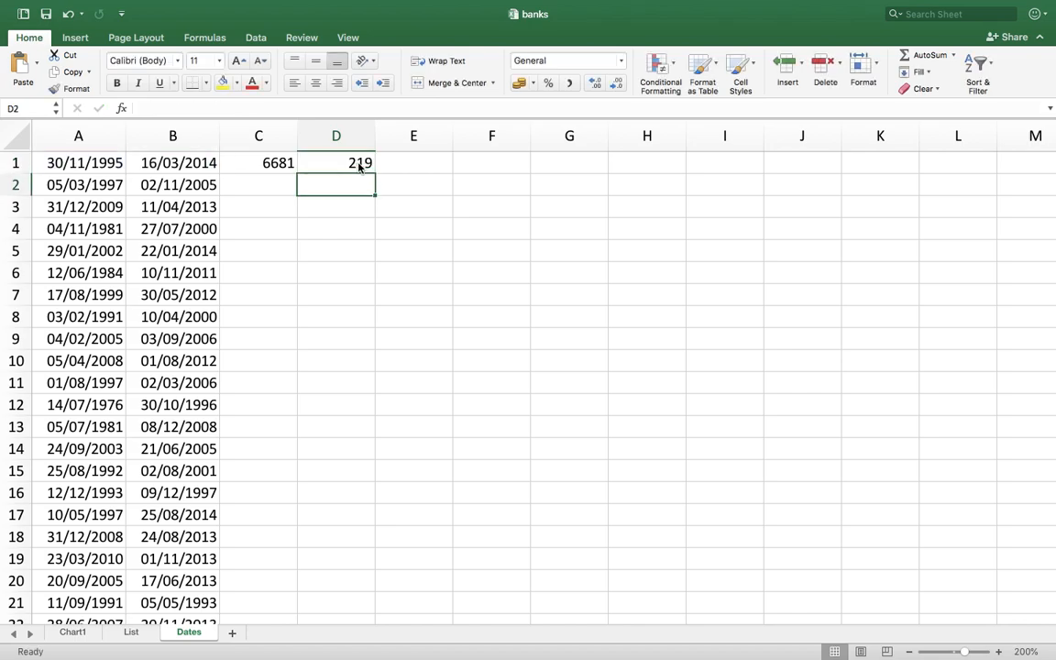
Calculate the years between the two dates in cell E1 with =DATEDIF(A1;B1;"y")
{"action": "left_click", "coordinate": [415, 163]}
{"action": "type", "text": "=DATEDIF(A1;B1;\"d\""}
{"action": "key", "text": "BackSpace"}
{"action": "key", "text": "BackSpace"}
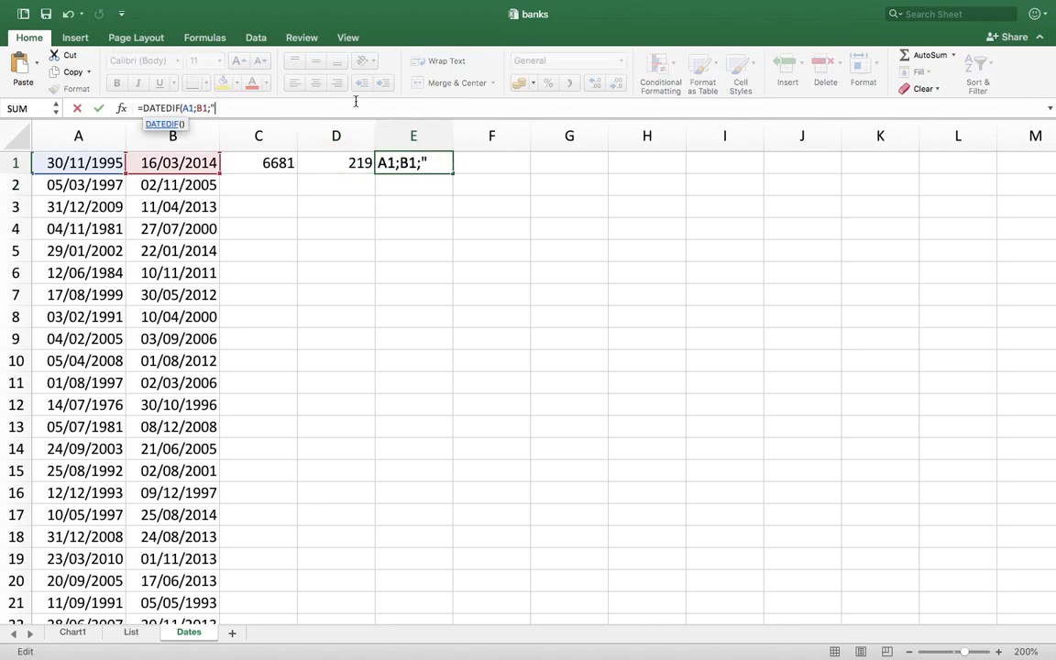
{"action": "type", "text": "y\")"}
{"action": "key", "text": "Return"}
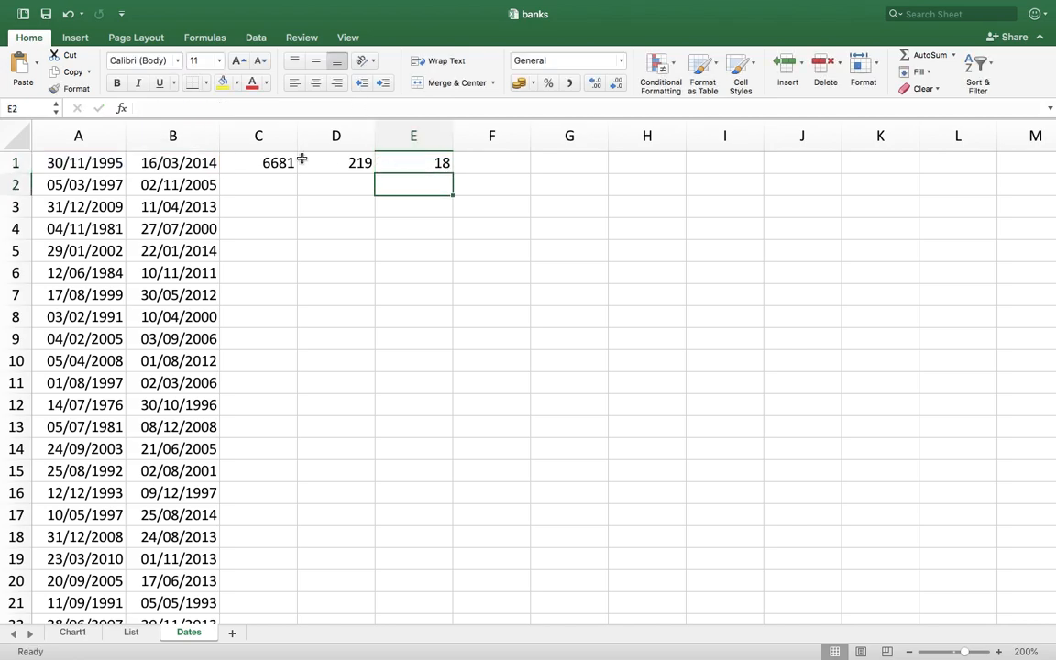
Fill the formulas in C1:E1 down through all the date rows and save the workbook
{"action": "left_click_drag", "start_coordinate": [280, 160], "coordinate": [449, 170]}
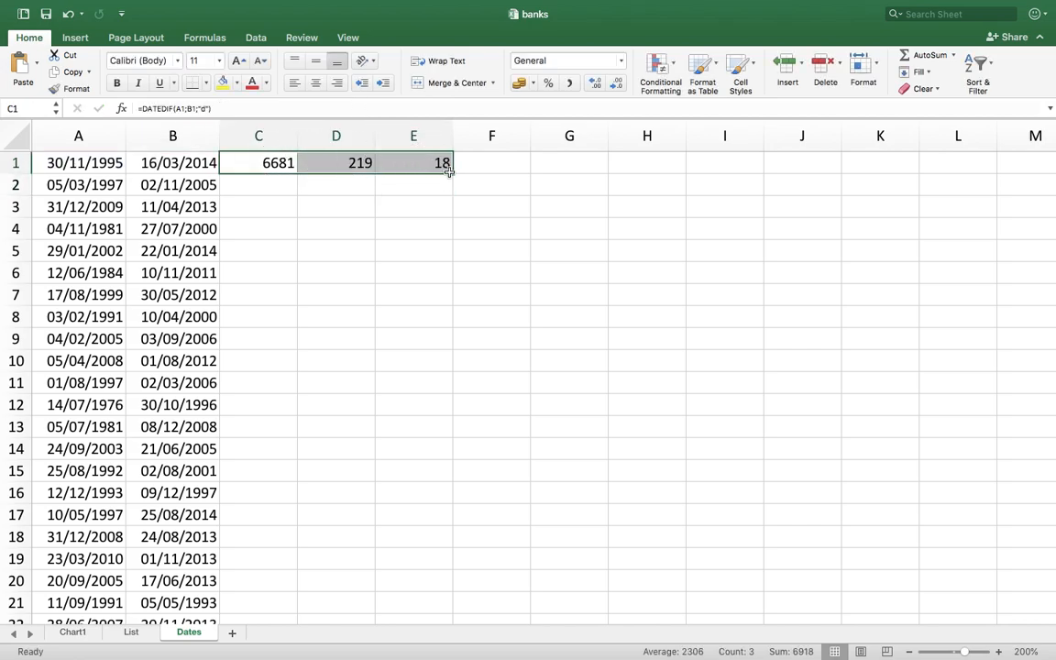
{"action": "double_click", "coordinate": [451, 172]}
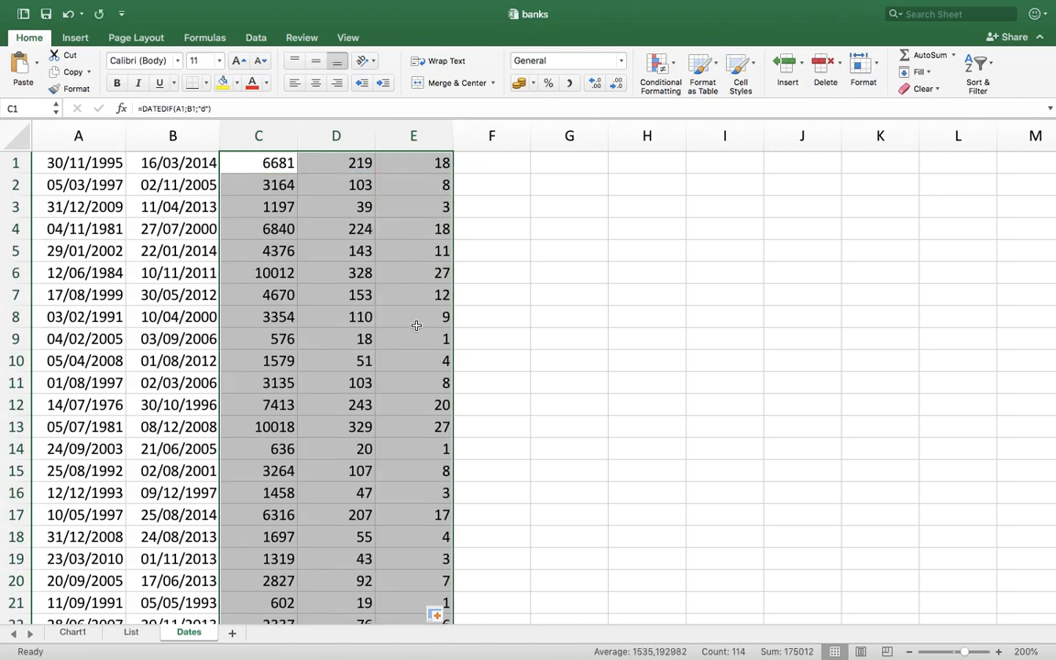
{"action": "left_click", "coordinate": [414, 341]}
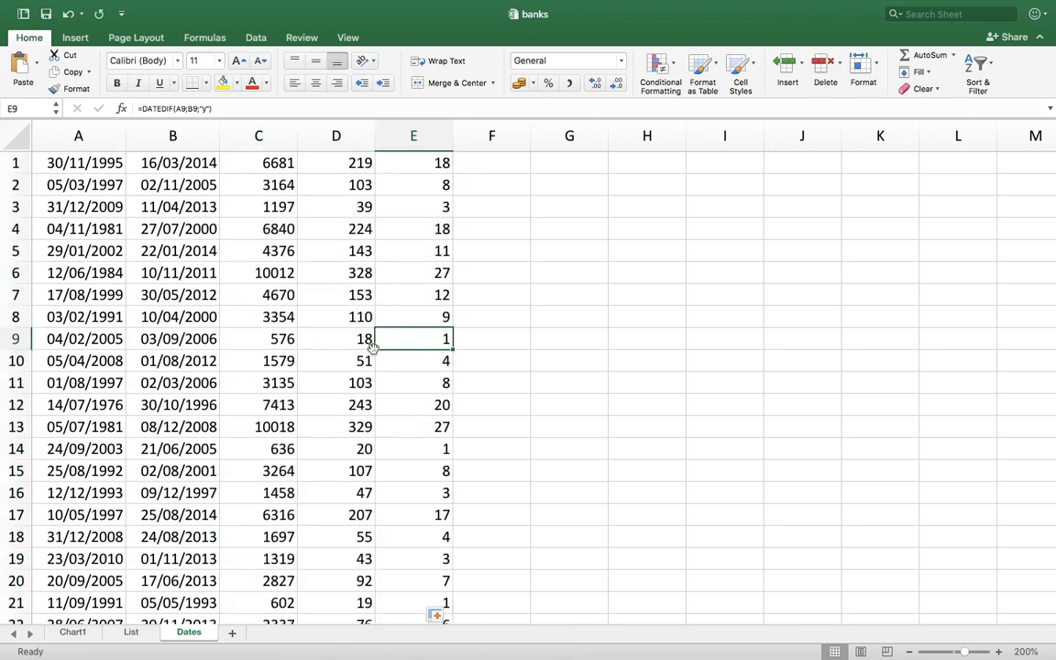
{"action": "left_click", "coordinate": [45, 13]}
Switch to the desktop, open the example.xlsx workbook and show it in full screen
{"action": "key", "text": "ctrl+Up"}
{"action": "key", "text": "ctrl+Up"}
{"action": "mouse_move", "coordinate": [110, 5]}
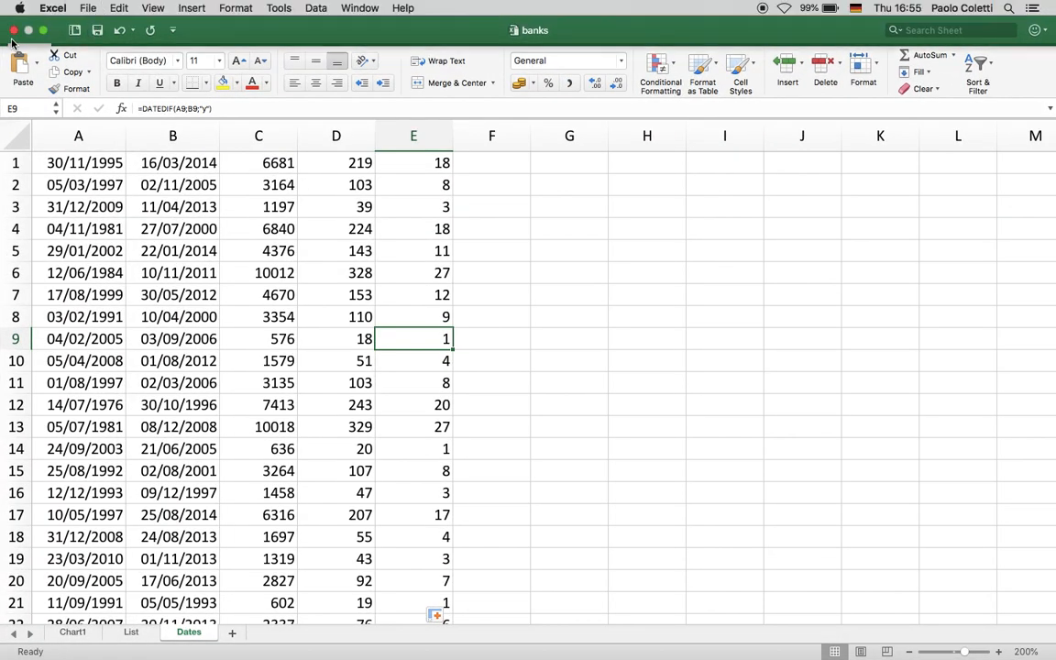
{"action": "left_click", "coordinate": [43, 30]}
{"action": "key", "text": "ctrl+Up"}
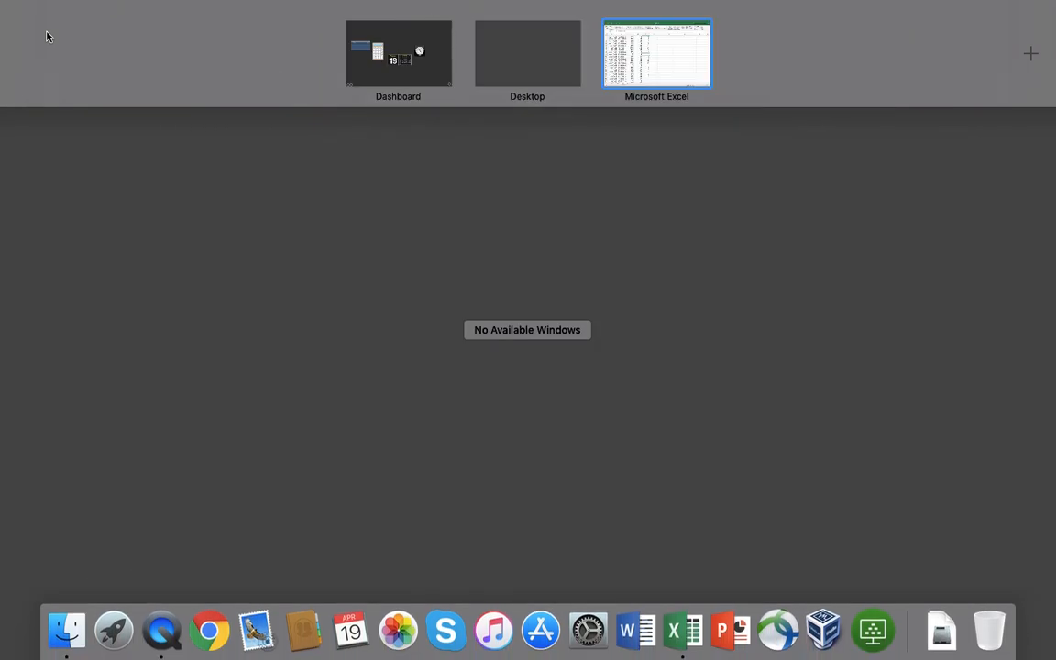
{"action": "left_click", "coordinate": [505, 59]}
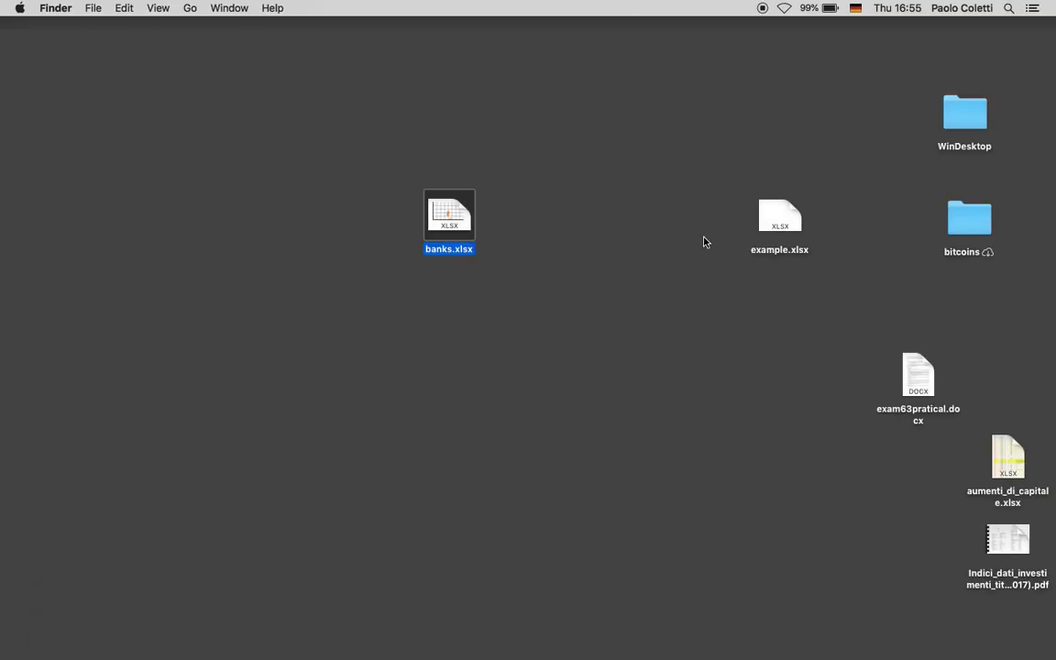
{"action": "double_click", "coordinate": [779, 220]}
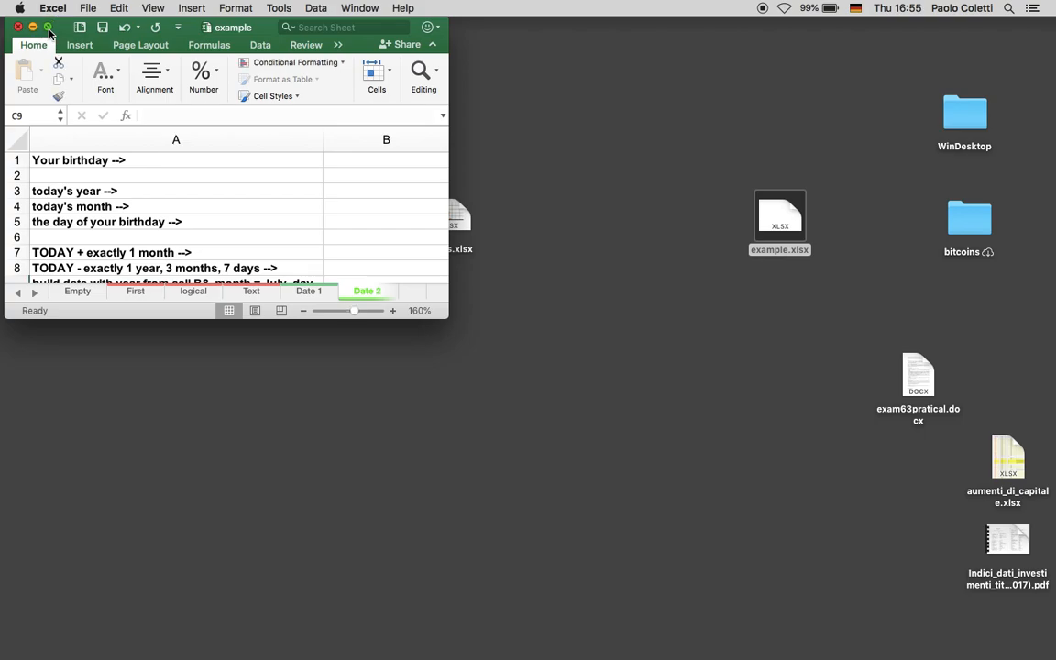
{"action": "left_click", "coordinate": [47, 26]}
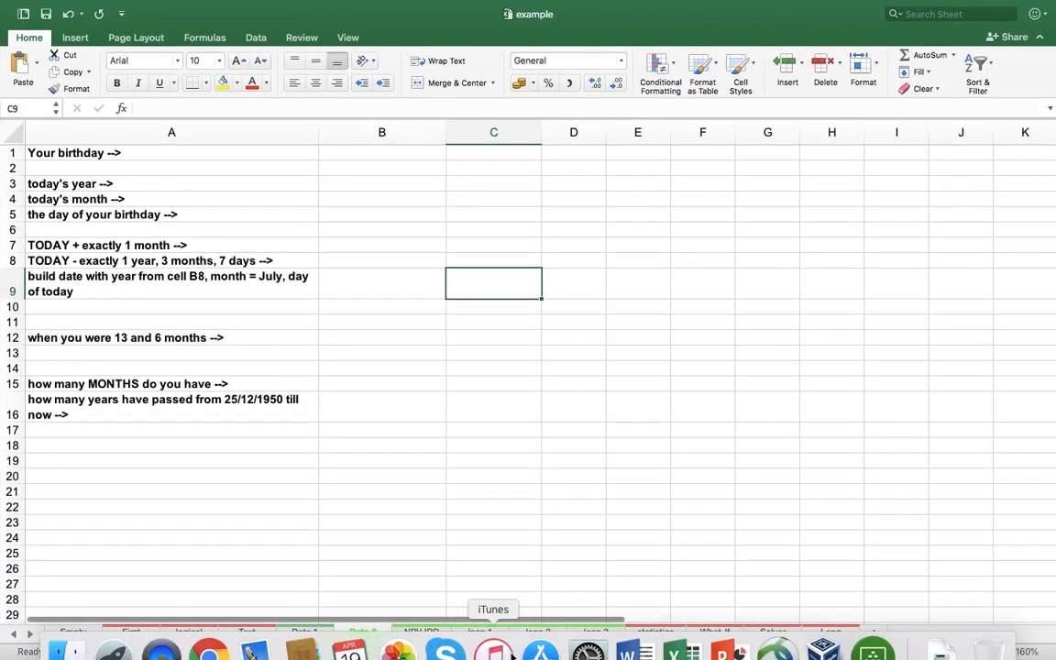
Copy the variable interest rate loan table, A1:F14, from the loan 3 sheet
{"action": "left_click", "coordinate": [591, 632]}
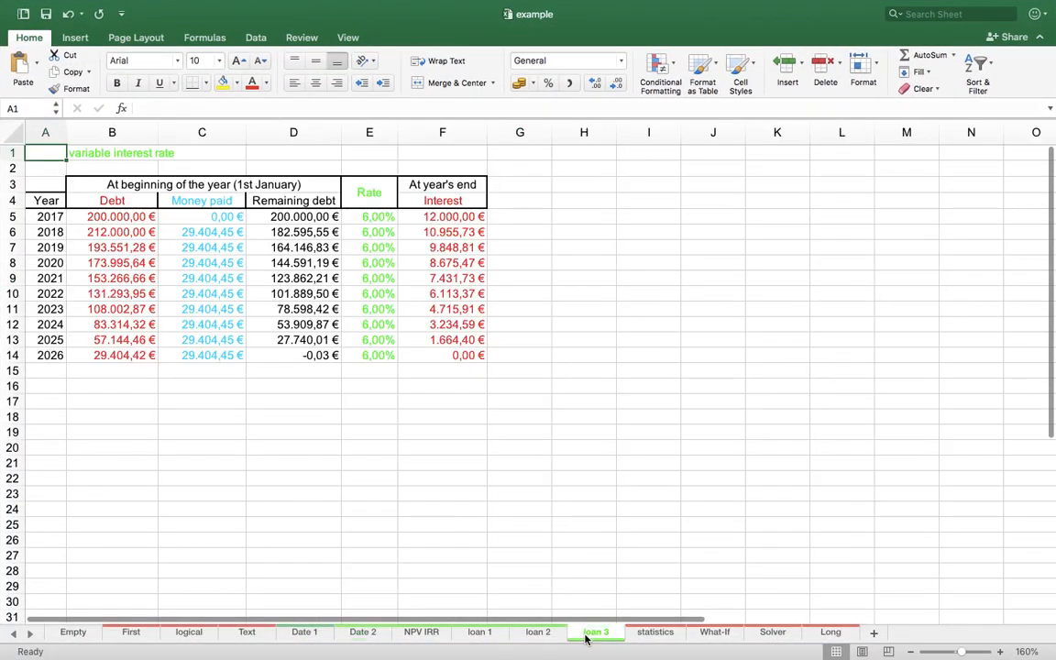
{"action": "left_click_drag", "start_coordinate": [440, 357], "coordinate": [25, 149]}
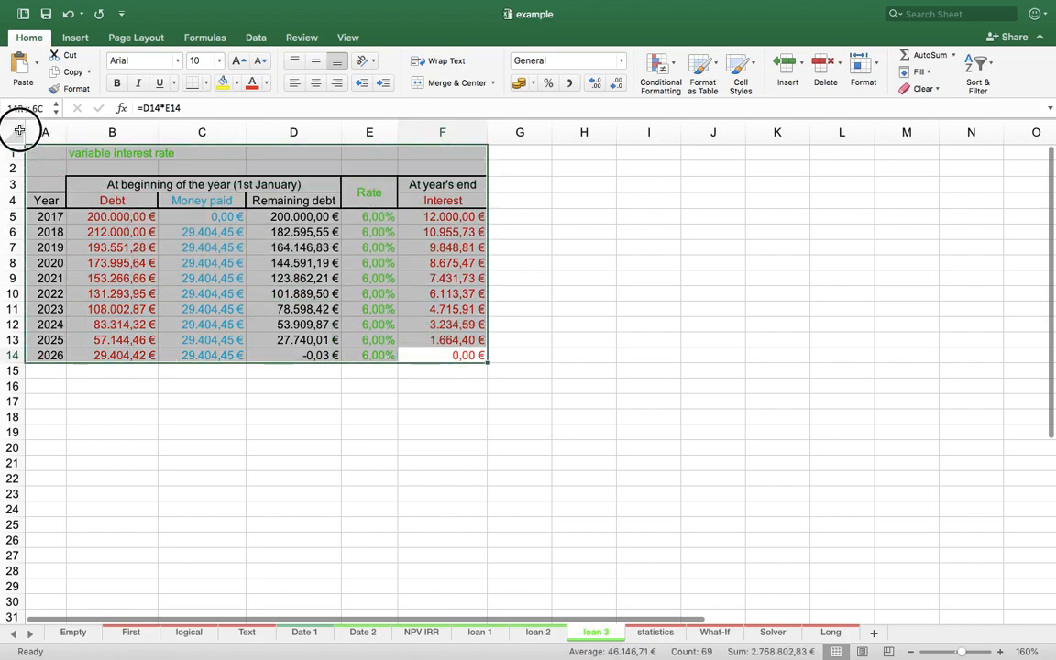
{"action": "left_click", "coordinate": [73, 73]}
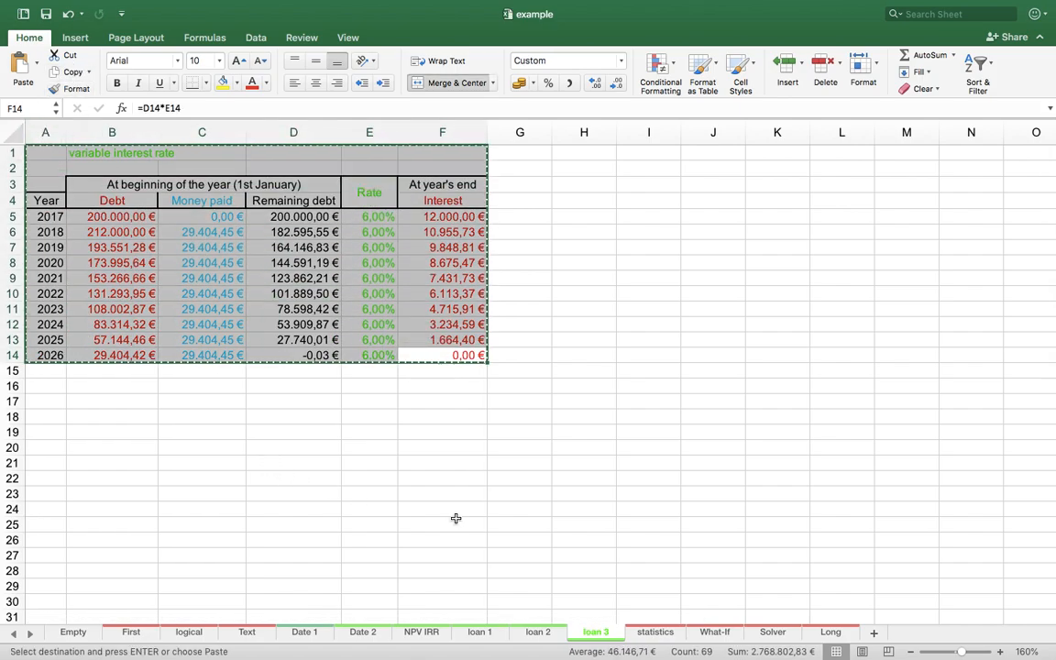
Return to the banks workbook, add a new sheet and paste the loan table at A1
{"action": "key", "text": "ctrl+Right"}
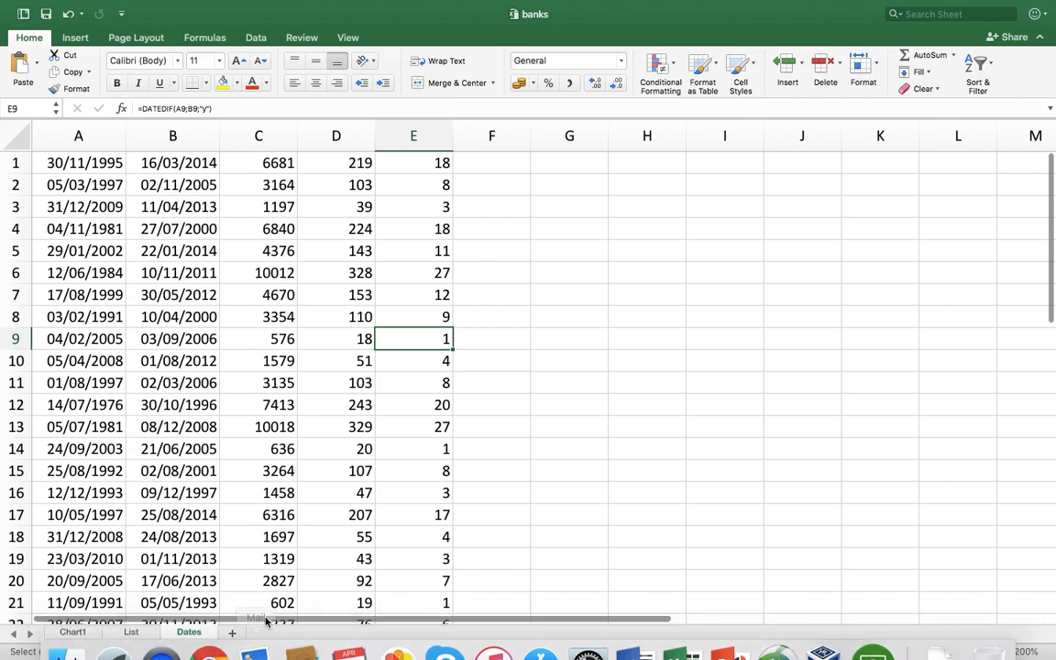
{"action": "left_click", "coordinate": [233, 635]}
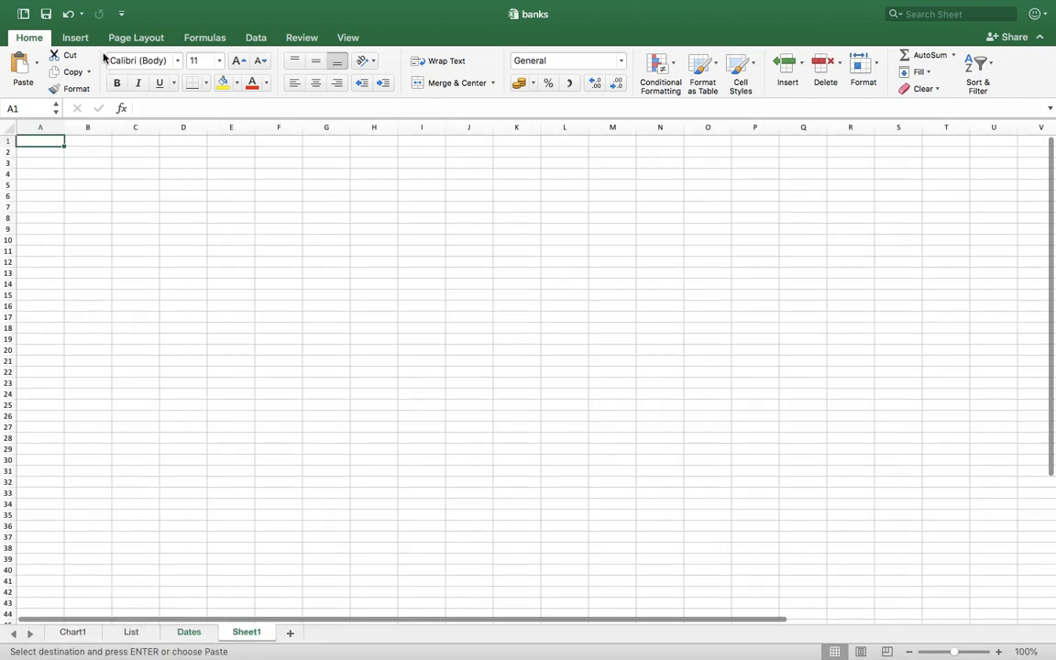
{"action": "left_click", "coordinate": [22, 62]}
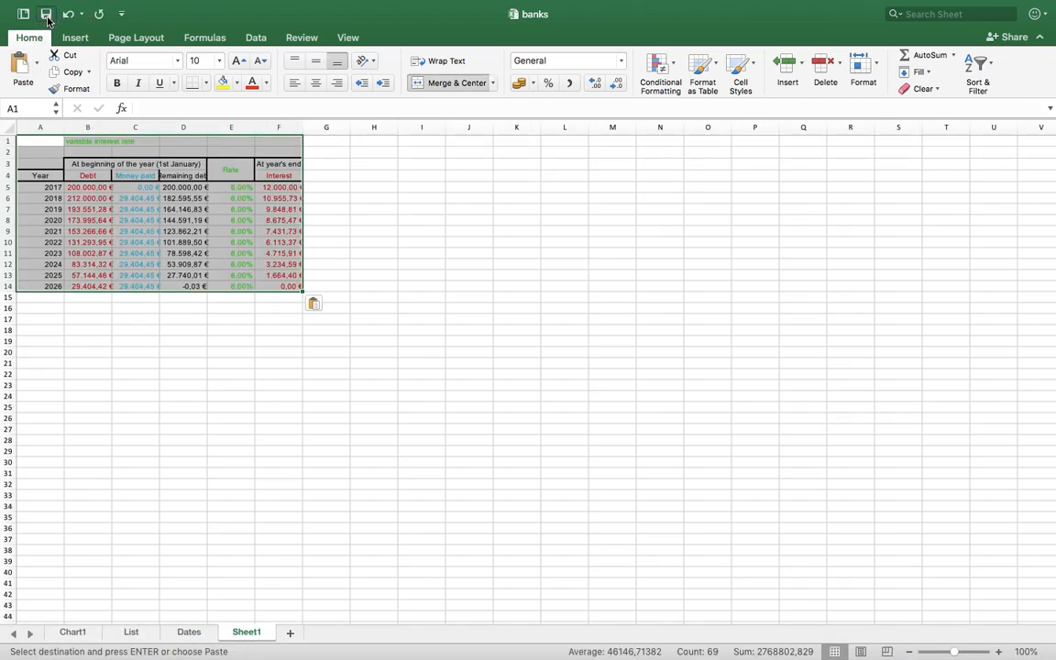
Set the starting debt in cell B5 of the pasted loan table to 50000
{"action": "left_click", "coordinate": [999, 651]}
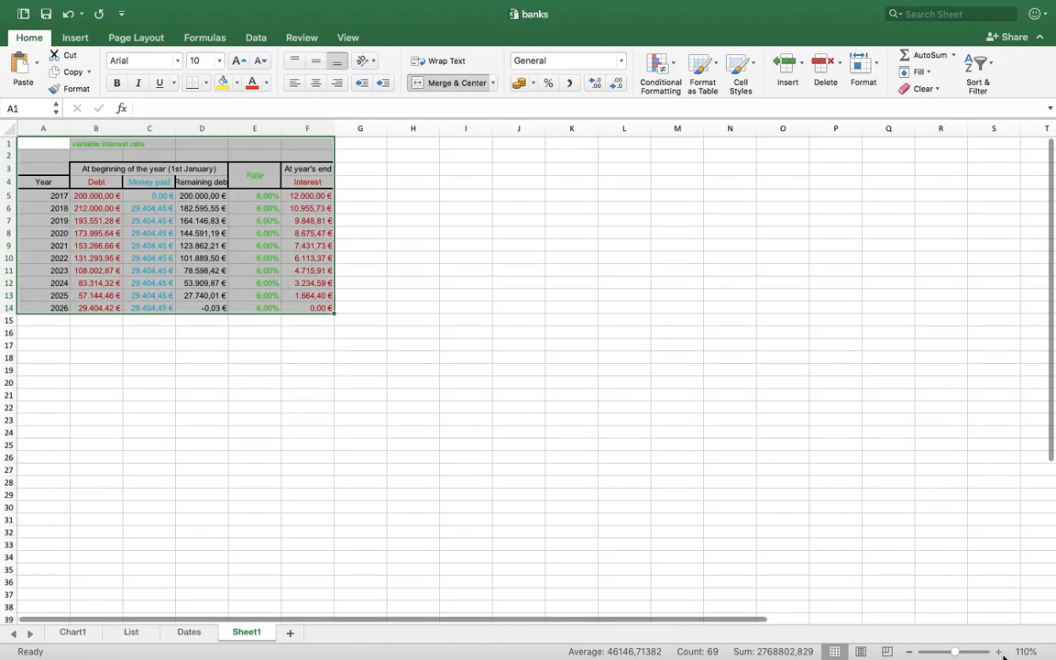
{"action": "left_click", "coordinate": [998, 651]}
{"action": "left_click", "coordinate": [998, 651]}
{"action": "left_click", "coordinate": [999, 651]}
{"action": "left_click", "coordinate": [998, 651]}
{"action": "left_click", "coordinate": [998, 651]}
{"action": "left_click", "coordinate": [998, 651]}
{"action": "left_click", "coordinate": [998, 651]}
{"action": "left_click", "coordinate": [998, 651]}
{"action": "left_click", "coordinate": [998, 651]}
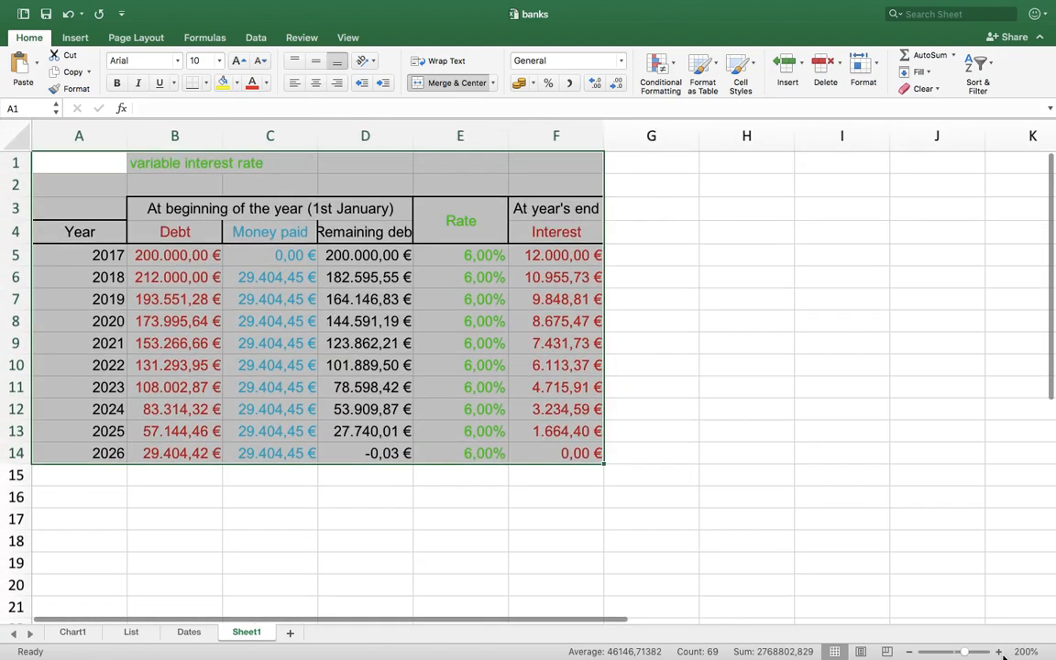
{"action": "left_click", "coordinate": [176, 255]}
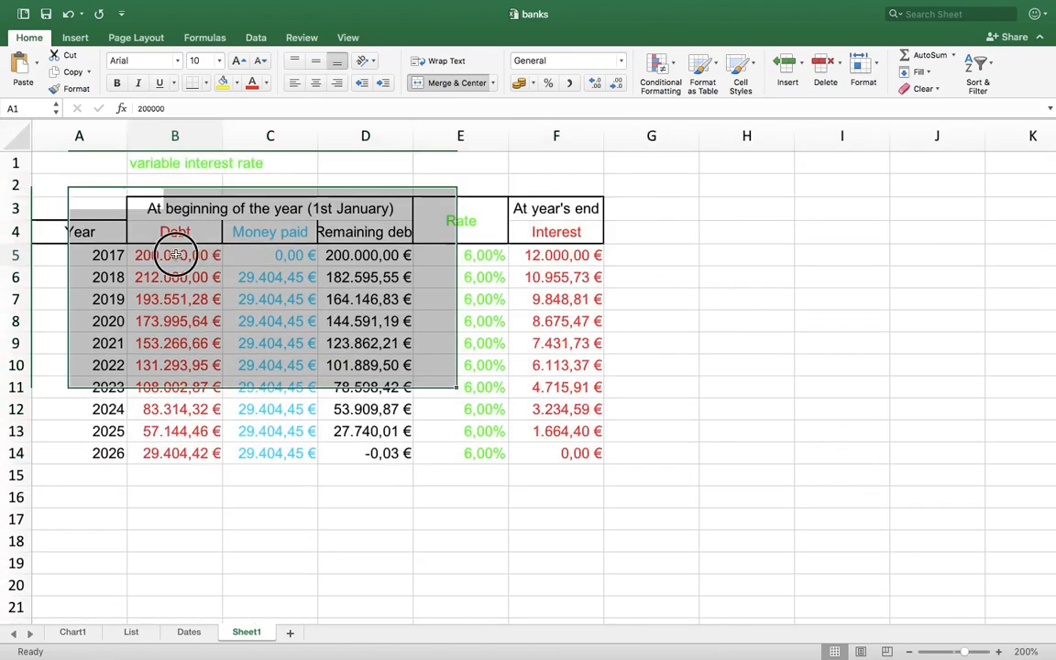
{"action": "type", "text": "50.000"}
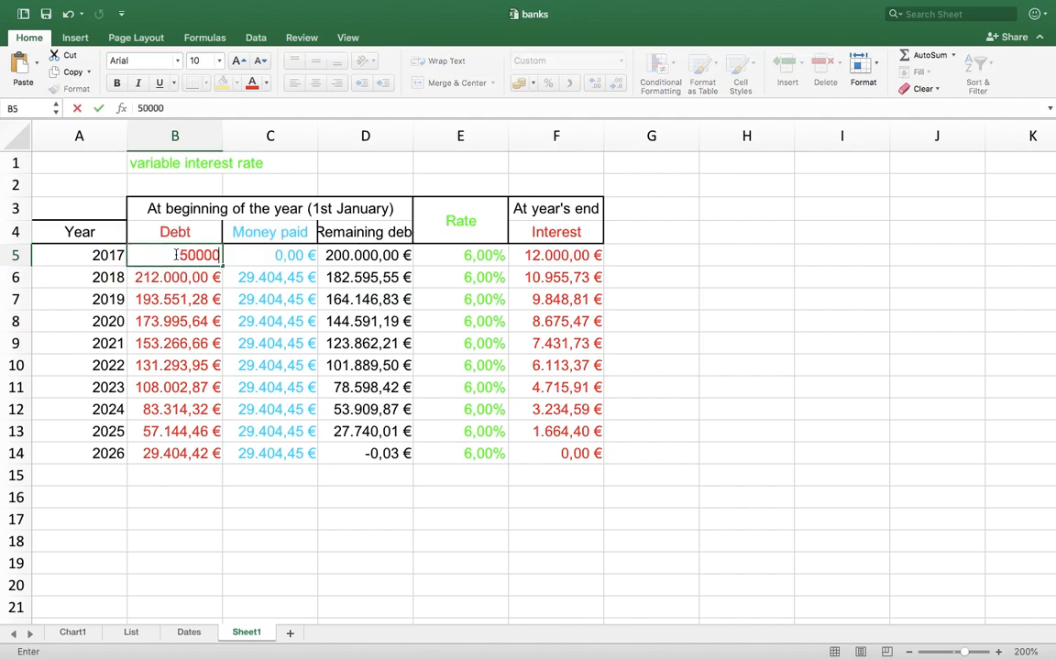
{"action": "key", "text": "Return"}
Set the interest rate in E5 to 3,4% and fill it down through E14
{"action": "left_click", "coordinate": [486, 256]}
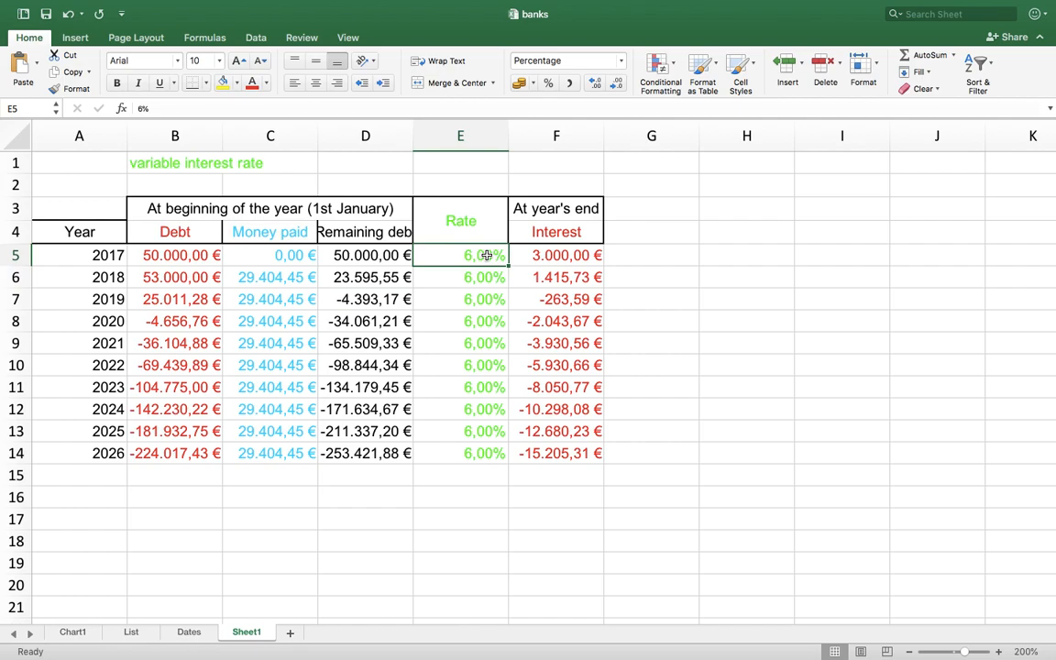
{"action": "type", "text": "3.4"}
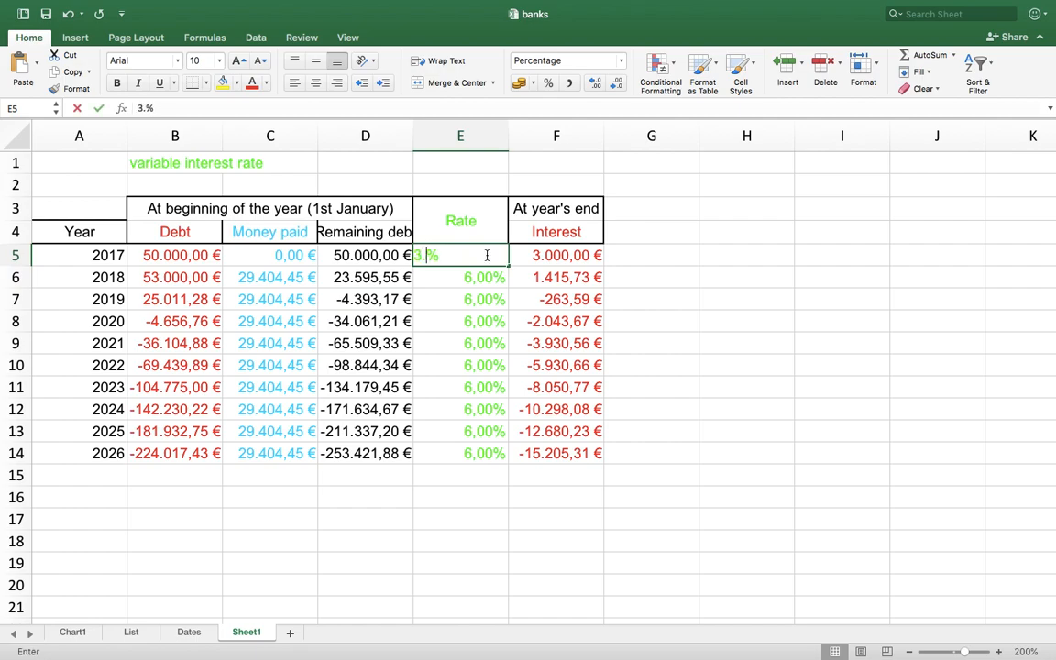
{"action": "type", "text": "%"}
{"action": "key", "text": "Return"}
{"action": "left_click", "coordinate": [463, 255]}
{"action": "double_click", "coordinate": [431, 257]}
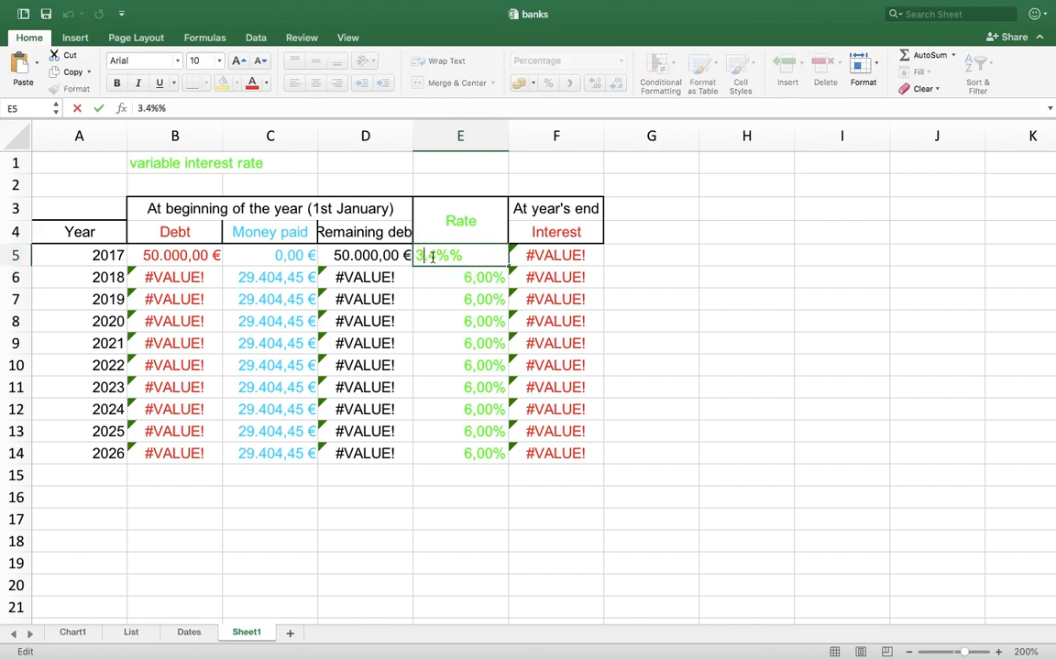
{"action": "key", "text": "BackSpace"}
{"action": "type", "text": ","}
{"action": "key", "text": "Return"}
{"action": "left_click", "coordinate": [474, 256]}
{"action": "double_click", "coordinate": [474, 256]}
{"action": "key", "text": "BackSpace"}
{"action": "key", "text": "Return"}
{"action": "left_click", "coordinate": [474, 259]}
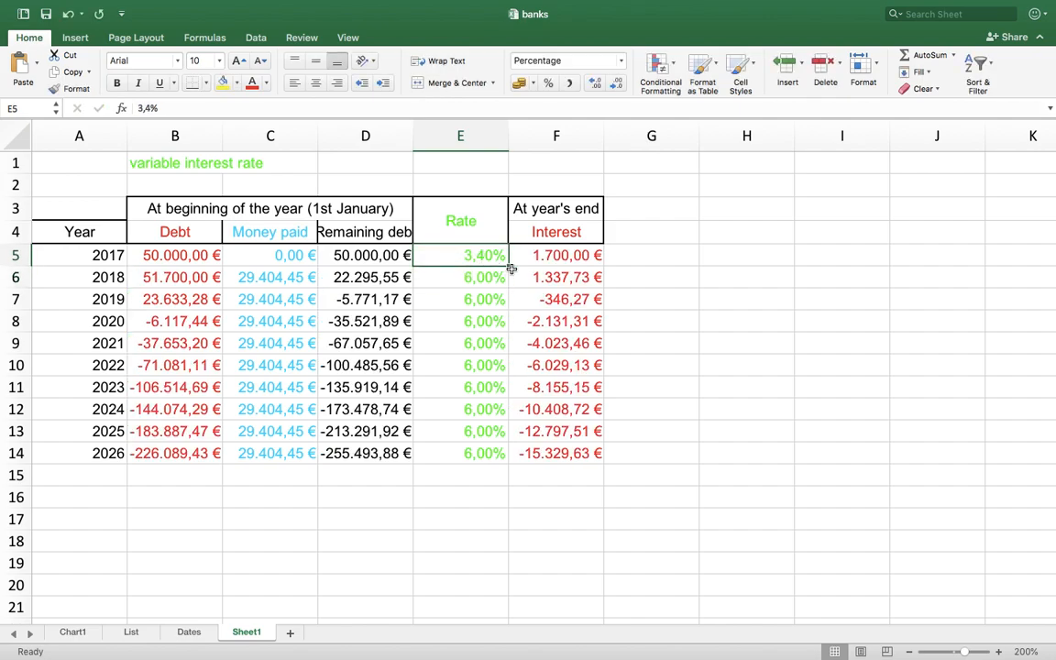
{"action": "double_click", "coordinate": [509, 266]}
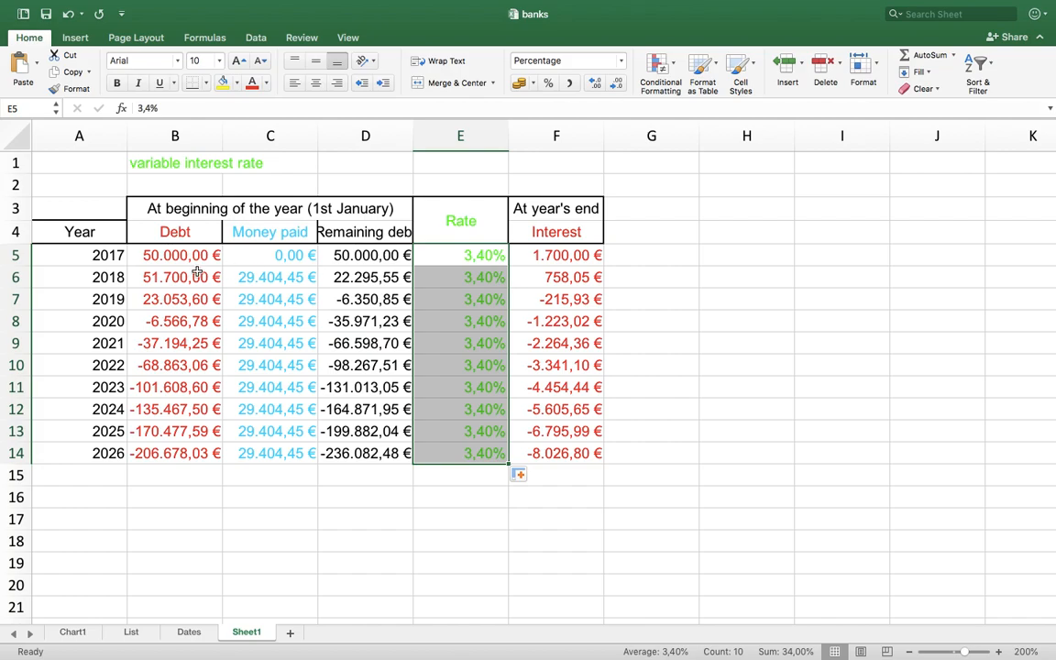
Set the money paid in C6 to 3000 and fill it down through C14
{"action": "left_click", "coordinate": [280, 278]}
{"action": "type", "text": "3000"}
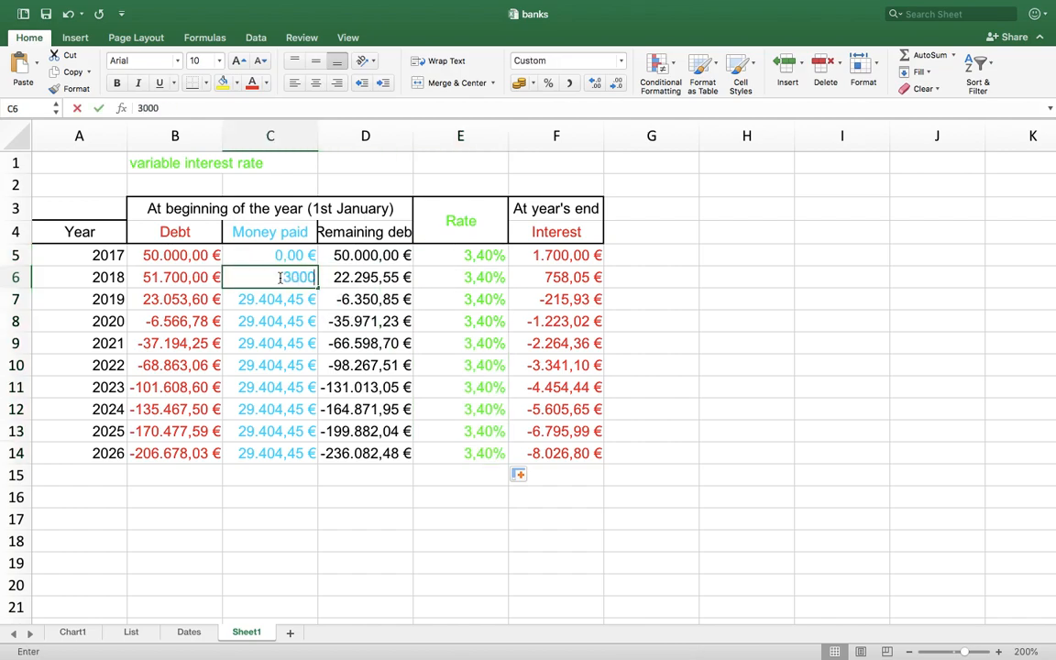
{"action": "key", "text": "Return"}
{"action": "left_click", "coordinate": [290, 279]}
{"action": "left_click_drag", "start_coordinate": [317, 287], "coordinate": [312, 456]}
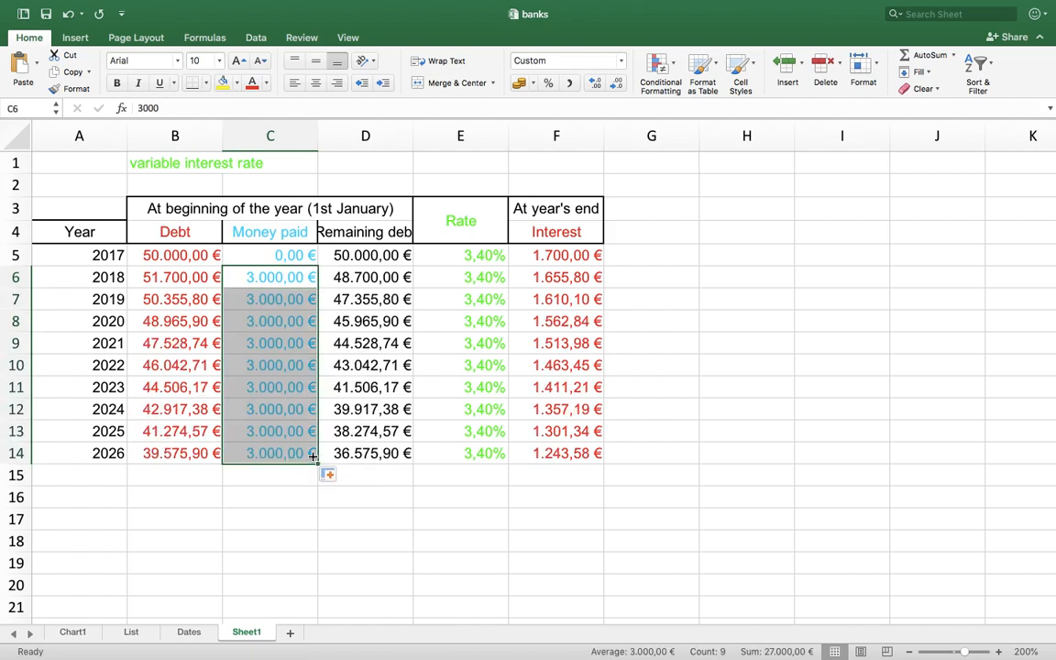
Calculate the number of payment periods in H5 with the formula =NPER(E5;-C6;D5)
{"action": "left_click", "coordinate": [742, 251]}
{"action": "type", "text": "=NPER("}
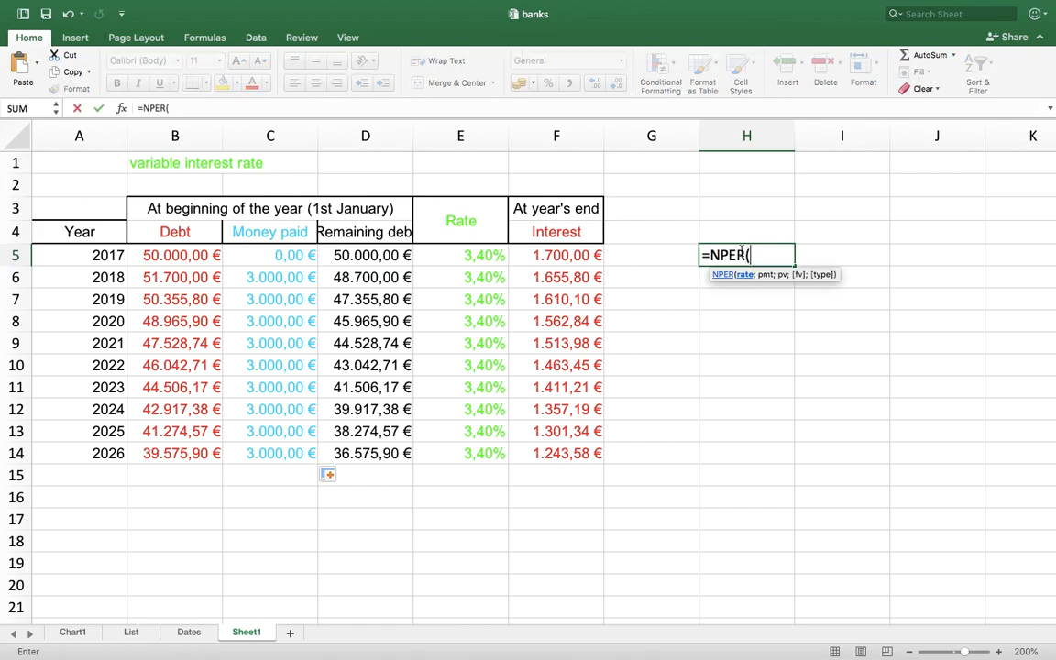
{"action": "left_click", "coordinate": [479, 252]}
{"action": "type", "text": ";"}
{"action": "left_click", "coordinate": [362, 255]}
{"action": "type", "text": ";"}
{"action": "key", "text": "BackSpace"}
{"action": "key", "text": "BackSpace"}
{"action": "key", "text": "BackSpace"}
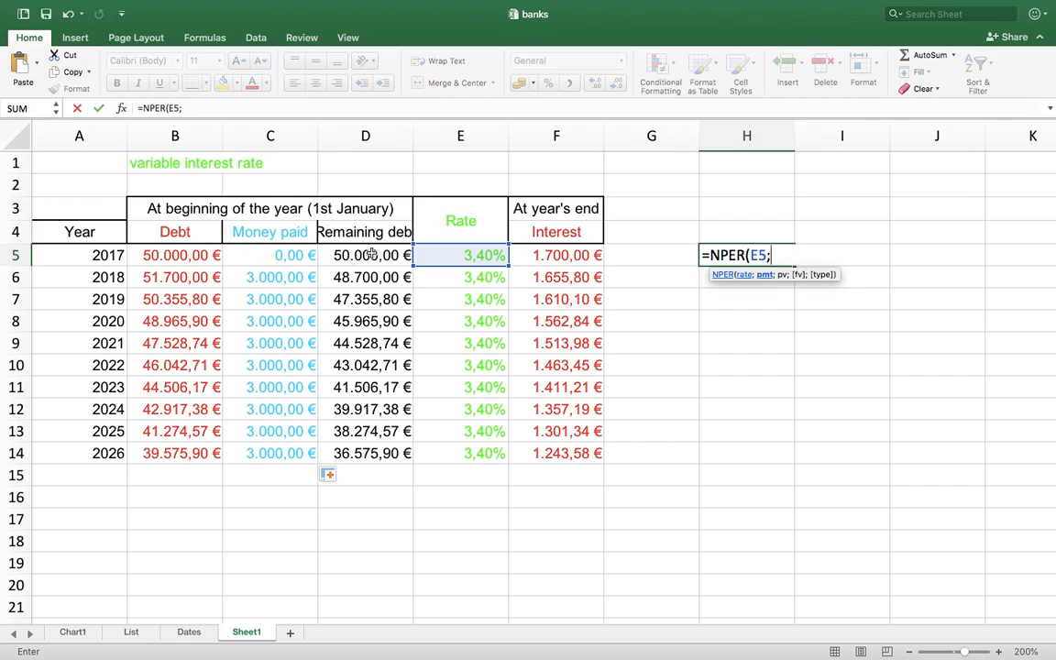
{"action": "type", "text": "-"}
{"action": "left_click", "coordinate": [271, 277]}
{"action": "type", "text": ";"}
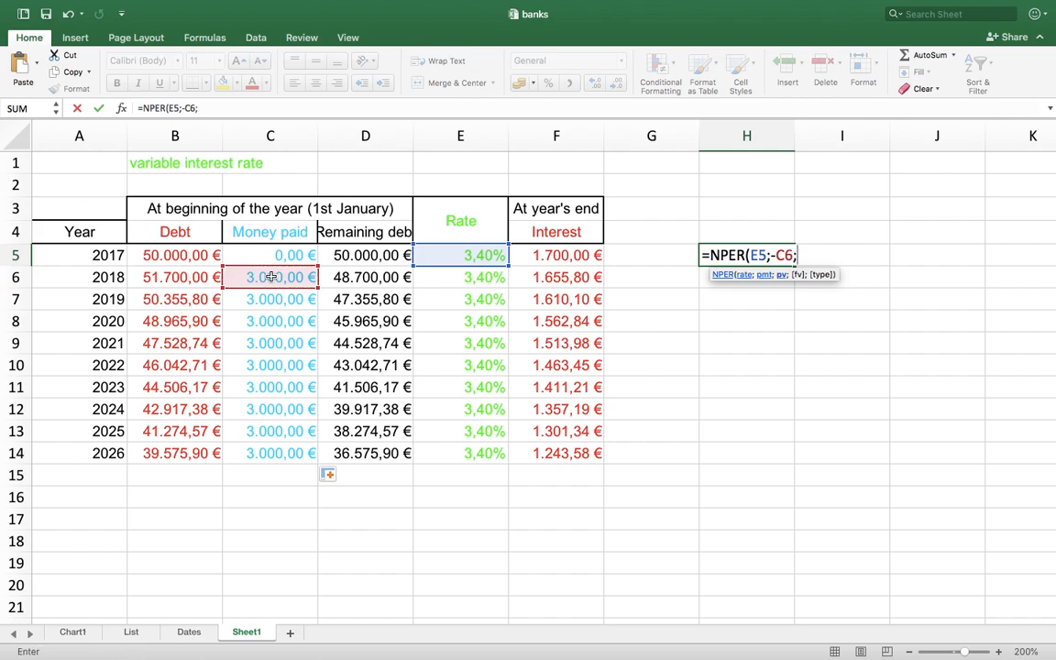
{"action": "left_click", "coordinate": [339, 255]}
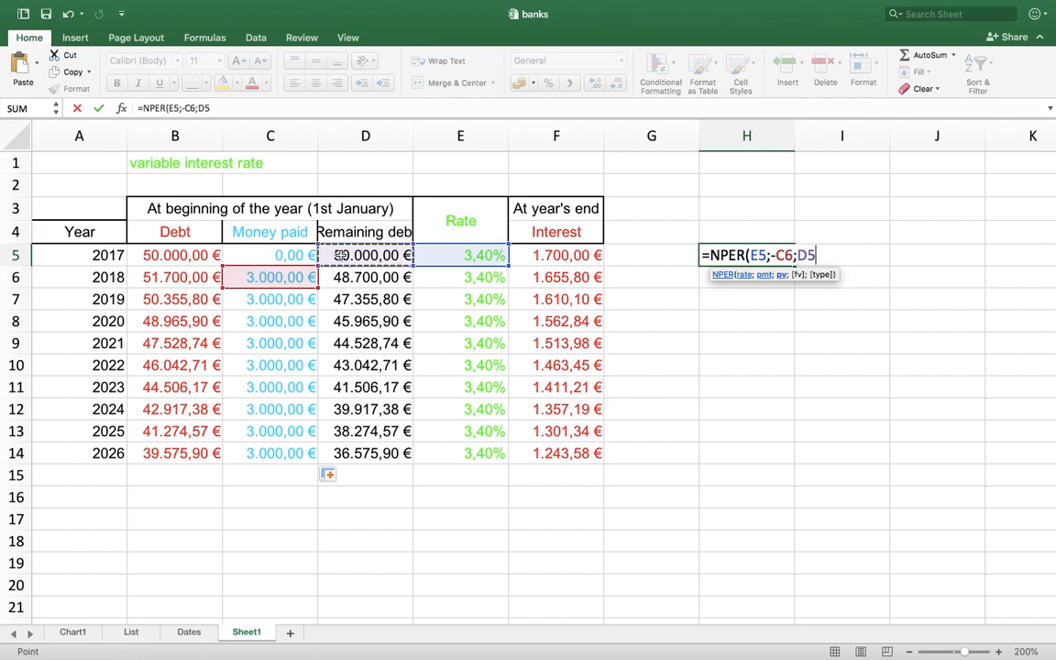
{"action": "type", "text": ")"}
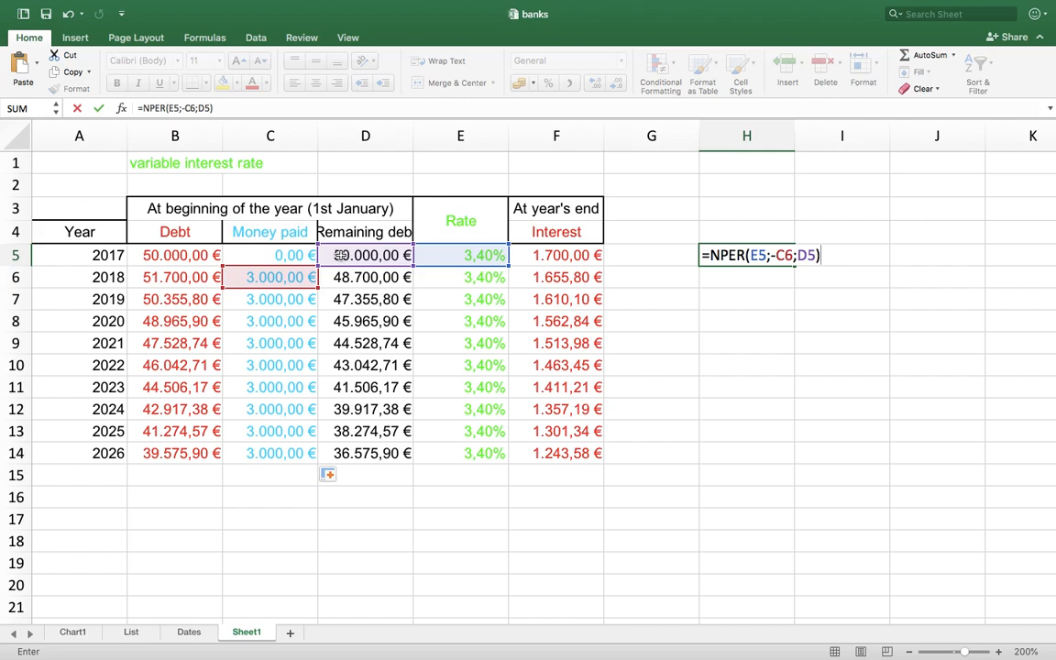
{"action": "key", "text": "Return"}
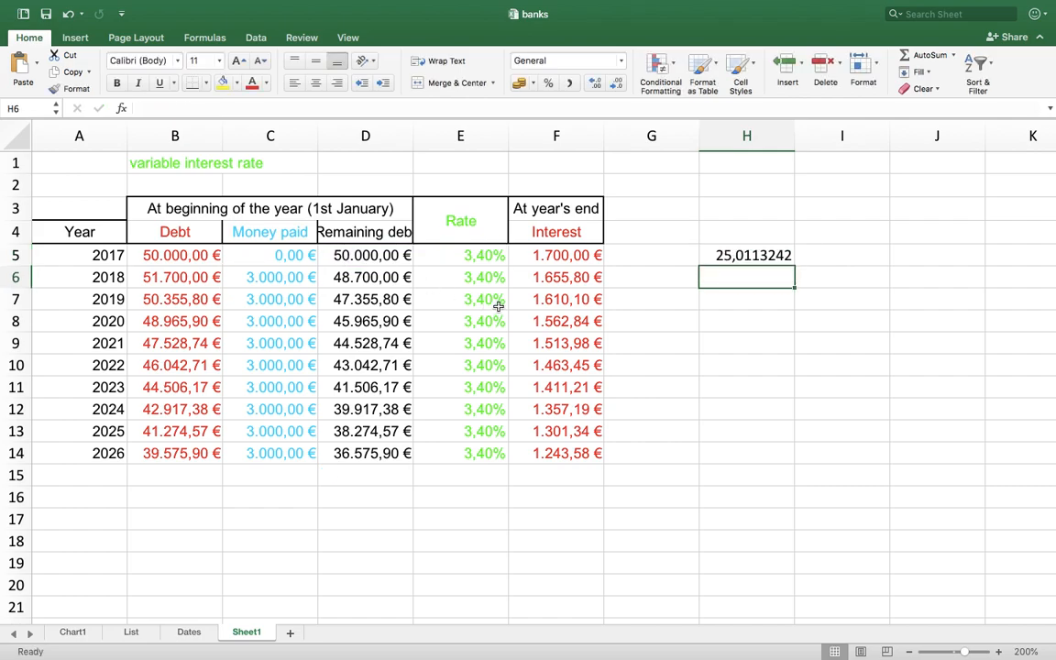
Extend the loan table's rows down to year 2042 in row 30 and clear the surplus rows below it
{"action": "left_click_drag", "start_coordinate": [108, 430], "coordinate": [93, 272]}
{"action": "scroll", "coordinate": [97, 280], "scroll_direction": "down", "scroll_amount": 15}
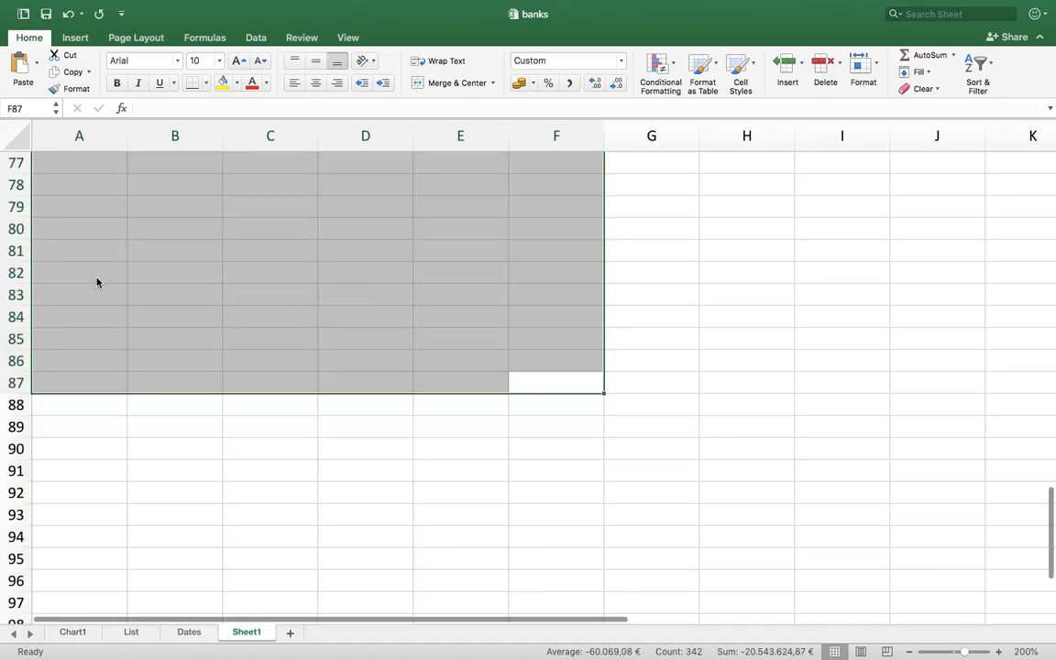
{"action": "key", "text": "Up"}
{"action": "key", "text": "Up"}
{"action": "key", "text": "Up"}
{"action": "key", "text": "Up"}
{"action": "key", "text": "Up"}
{"action": "key", "text": "Up"}
{"action": "key", "text": "Up"}
{"action": "key", "text": "Up"}
{"action": "key", "text": "Up"}
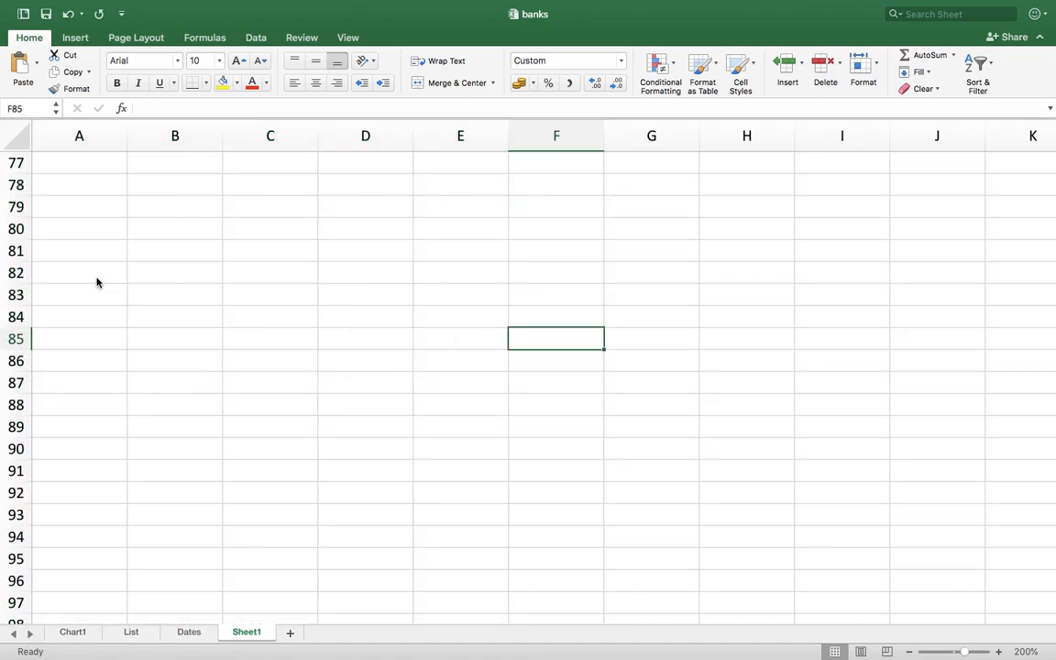
{"action": "key", "text": "Up"}
{"action": "key", "text": "Up"}
{"action": "key", "text": "Up"}
{"action": "key", "text": "Up"}
{"action": "key", "text": "Up"}
{"action": "key", "text": "Up"}
{"action": "key", "text": "Up"}
{"action": "key", "text": "Up"}
{"action": "key", "text": "Up"}
{"action": "key", "text": "Up"}
{"action": "key", "text": "Up"}
{"action": "key", "text": "Up"}
{"action": "key", "text": "Up"}
{"action": "key", "text": "Up"}
{"action": "key", "text": "Up"}
{"action": "key", "text": "Up"}
{"action": "key", "text": "Up"}
{"action": "key", "text": "Up"}
{"action": "key", "text": "Up"}
{"action": "key", "text": "Up"}
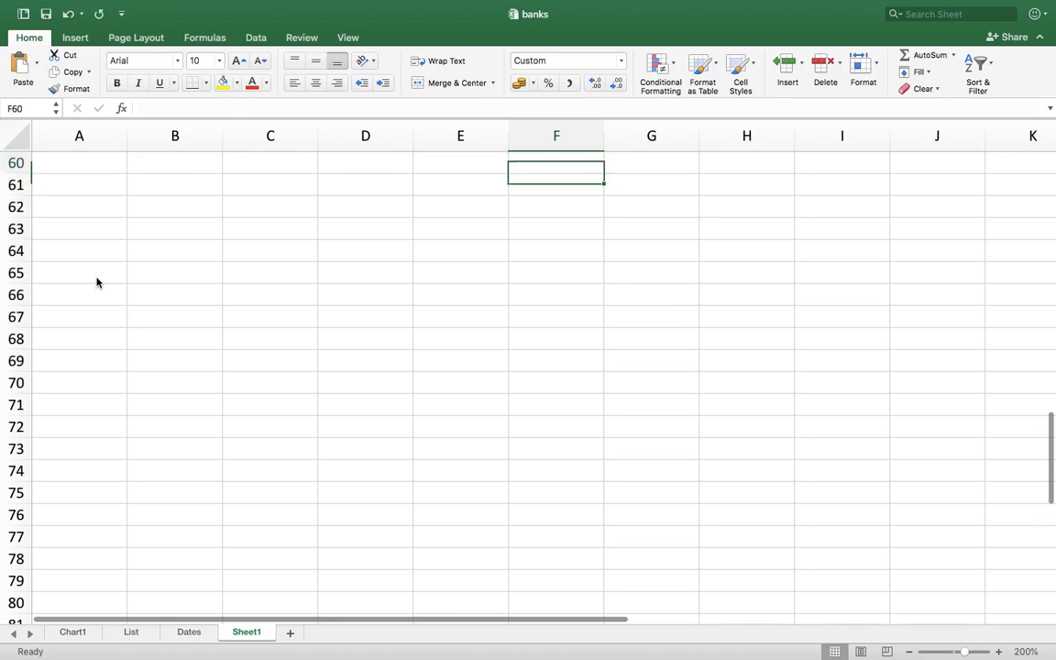
{"action": "key", "text": "Up"}
{"action": "key", "text": "Up"}
{"action": "key", "text": "Up"}
{"action": "key", "text": "Up"}
{"action": "key", "text": "Up"}
{"action": "key", "text": "Up"}
{"action": "key", "text": "Up"}
{"action": "key", "text": "Up"}
{"action": "key", "text": "Up"}
{"action": "key", "text": "Up"}
{"action": "key", "text": "Up"}
{"action": "key", "text": "Up"}
{"action": "key", "text": "Up"}
{"action": "key", "text": "Up"}
{"action": "key", "text": "Up"}
{"action": "key", "text": "Up"}
{"action": "key", "text": "Up"}
{"action": "key", "text": "Up"}
{"action": "key", "text": "Up"}
{"action": "key", "text": "Up"}
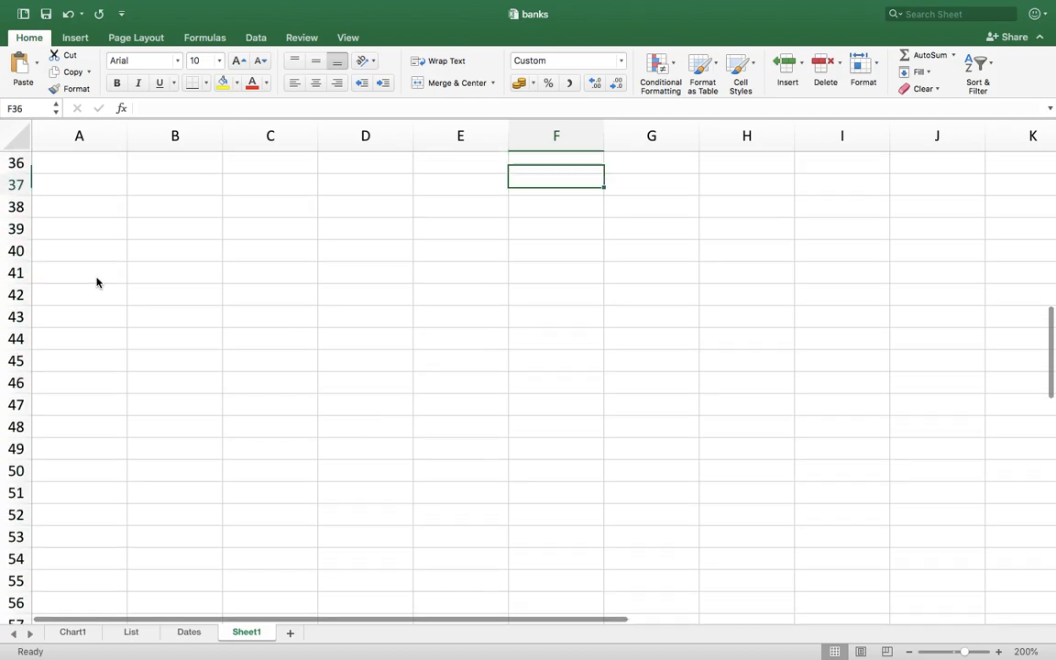
{"action": "key", "text": "Up"}
{"action": "key", "text": "Up"}
{"action": "key", "text": "Up"}
{"action": "key", "text": "Up"}
{"action": "key", "text": "Up"}
{"action": "key", "text": "Up"}
{"action": "key", "text": "Up"}
{"action": "key", "text": "Up"}
{"action": "key", "text": "Up"}
{"action": "key", "text": "Up"}
{"action": "key", "text": "Up"}
{"action": "key", "text": "Up"}
{"action": "key", "text": "Up"}
{"action": "key", "text": "Up"}
{"action": "key", "text": "Up"}
{"action": "key", "text": "Up"}
{"action": "key", "text": "Up"}
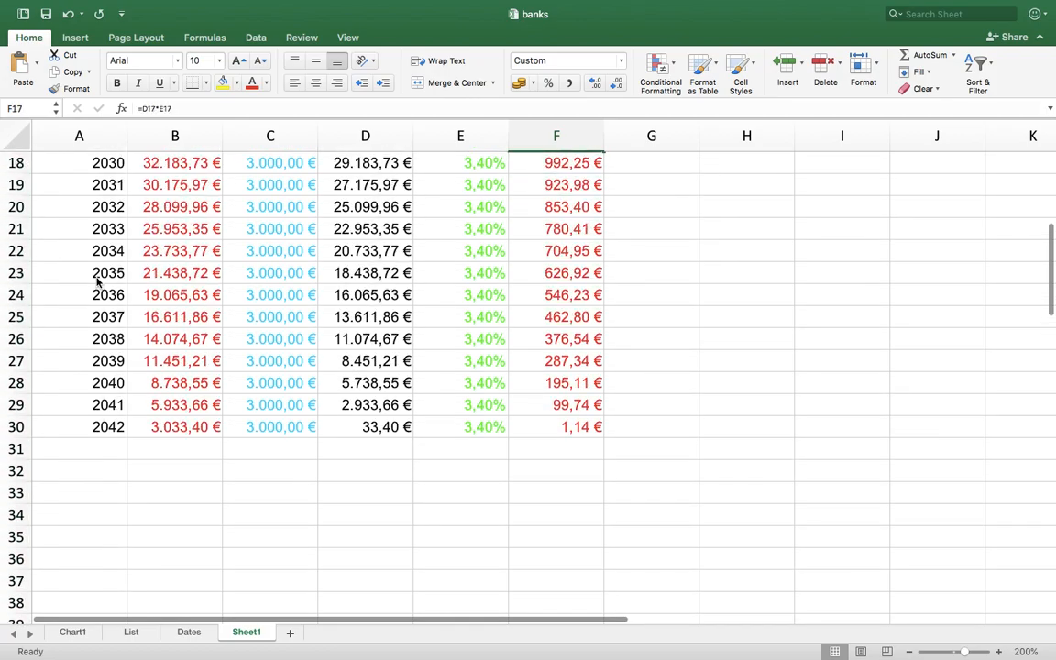
{"action": "key", "text": "Up"}
{"action": "key", "text": "Up"}
{"action": "key", "text": "Up"}
{"action": "key", "text": "Up"}
{"action": "key", "text": "Up"}
{"action": "key", "text": "Up"}
{"action": "key", "text": "Up"}
{"action": "key", "text": "Up"}
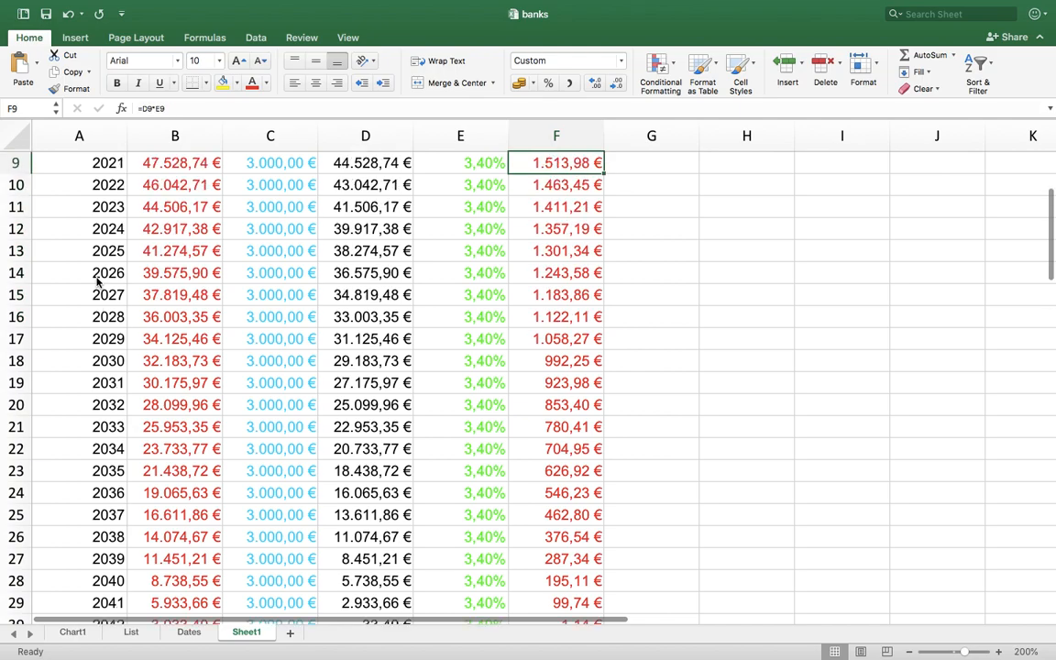
{"action": "key", "text": "Up"}
{"action": "key", "text": "Up"}
{"action": "key", "text": "Up"}
{"action": "key", "text": "Up"}
{"action": "key", "text": "Up"}
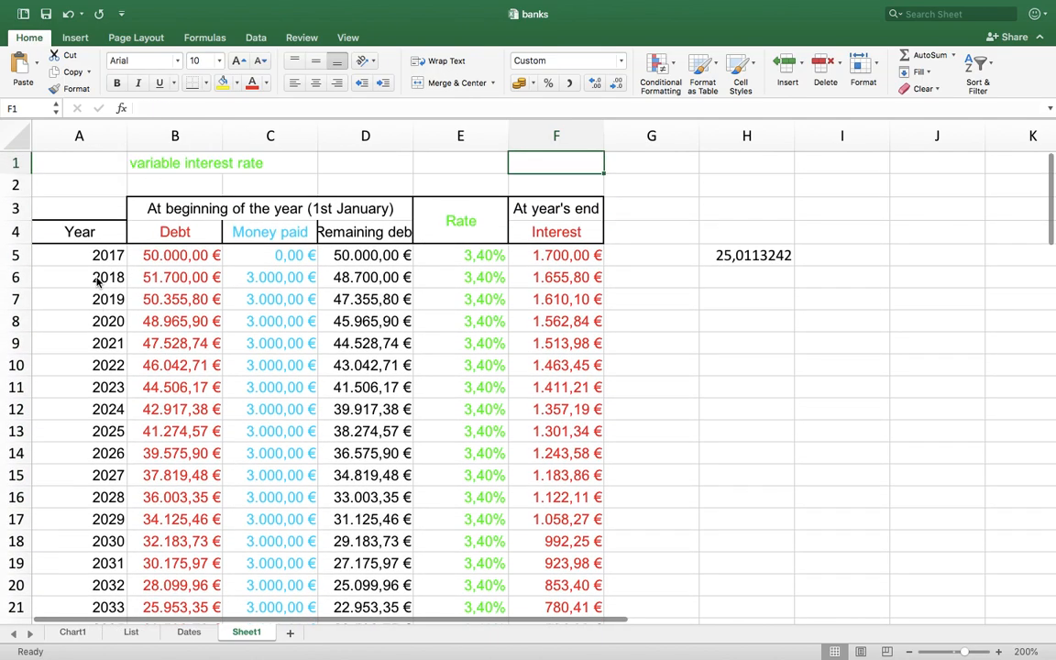
Examine the extended loan table from its header rows down to the final year's remaining debt
{"action": "key", "text": "Down"}
{"action": "key", "text": "Down"}
{"action": "key", "text": "Down"}
{"action": "key", "text": "Up"}
{"action": "key", "text": "Up"}
{"action": "key", "text": "Up"}
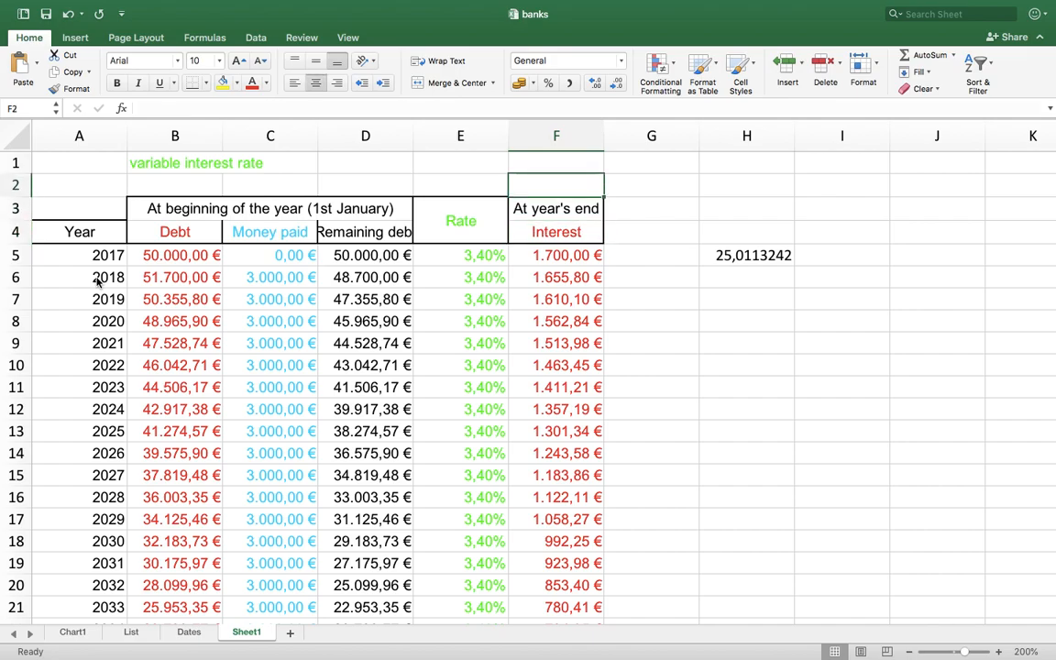
{"action": "scroll", "coordinate": [98, 281], "scroll_direction": "down", "scroll_amount": 10}
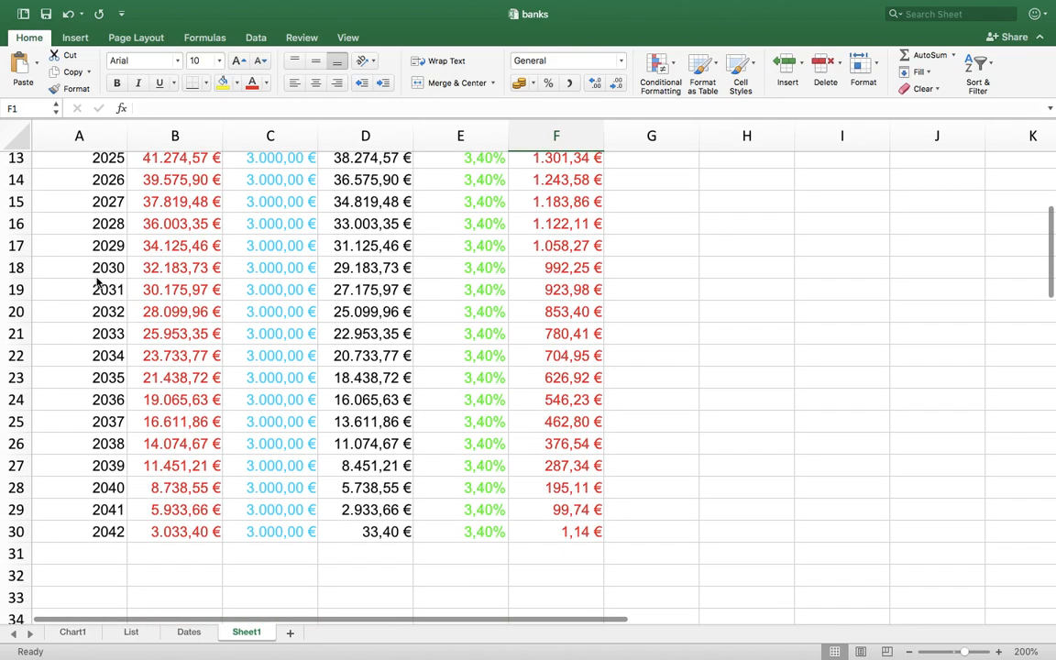
{"action": "scroll", "coordinate": [99, 282], "scroll_direction": "up", "scroll_amount": 10}
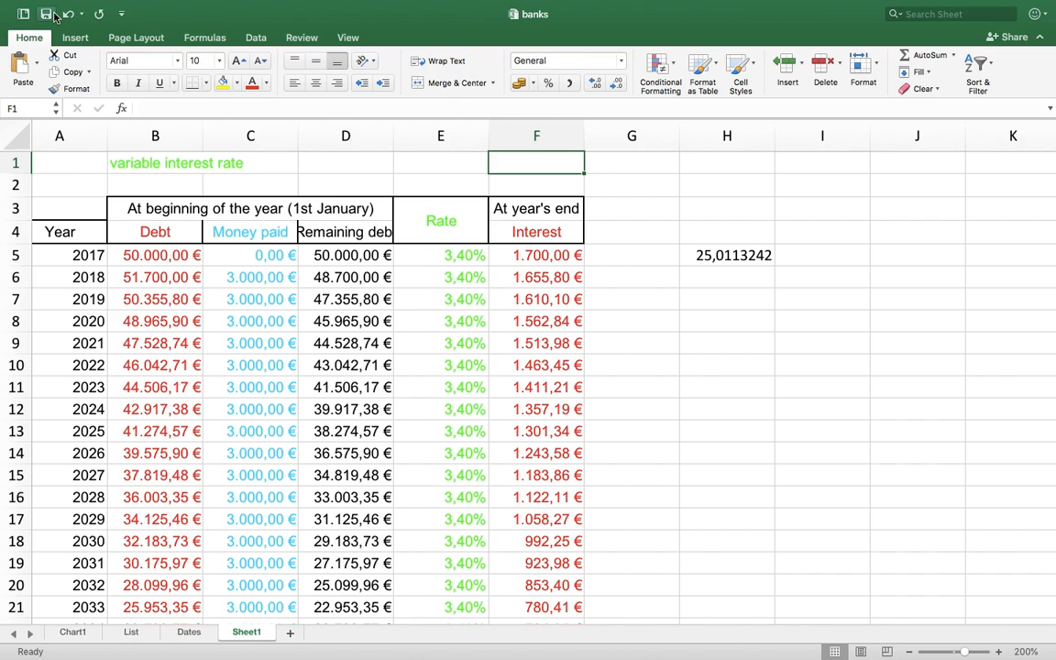
Set the first two years in A5 and A6 to 2018 and 2019 and fill the series down the Year column
{"action": "left_click", "coordinate": [57, 256]}
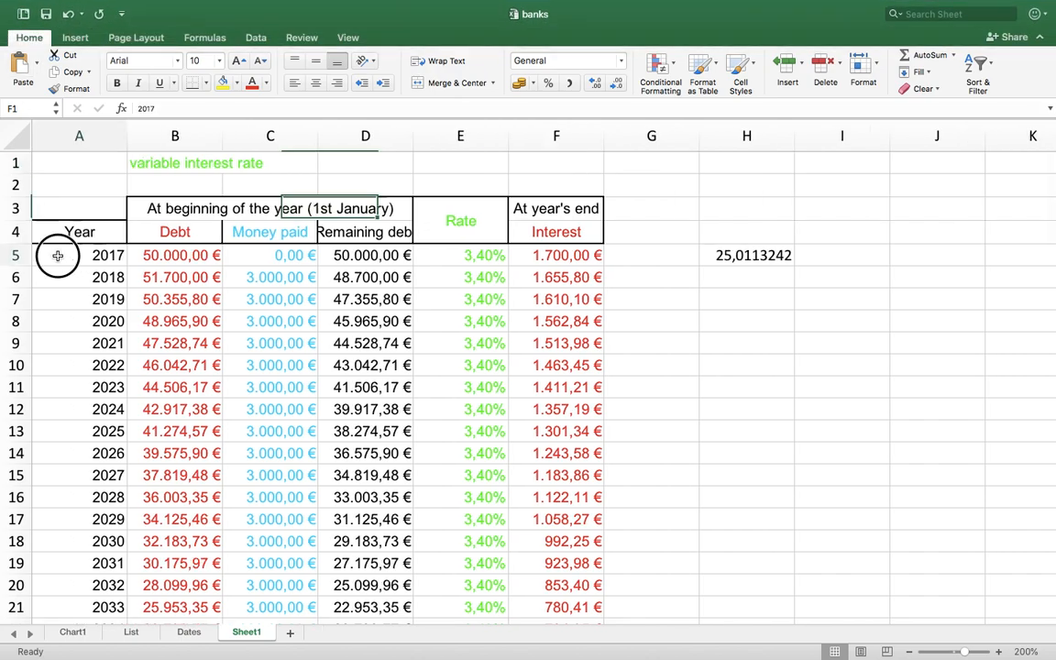
{"action": "type", "text": "2018"}
{"action": "key", "text": "Return"}
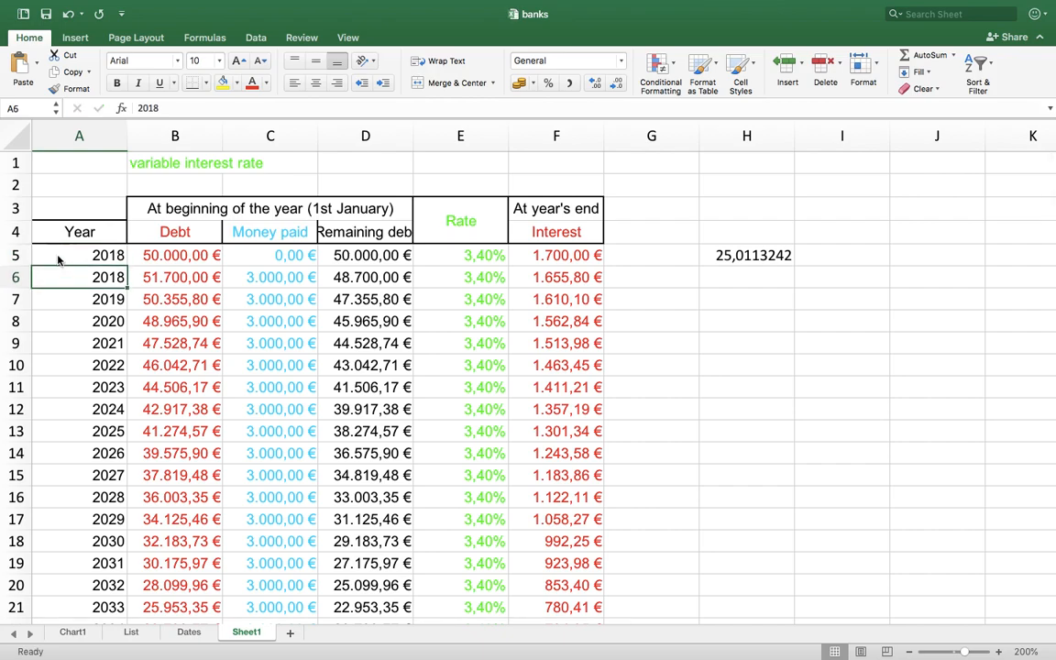
{"action": "type", "text": "2019"}
{"action": "key", "text": "Return"}
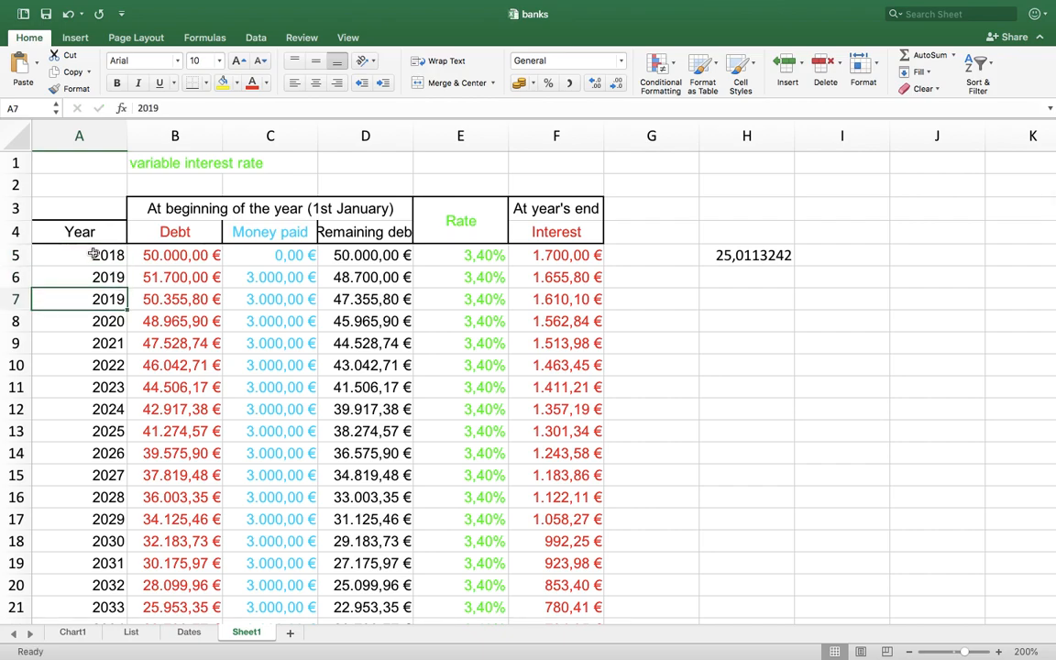
{"action": "left_click_drag", "start_coordinate": [93, 255], "coordinate": [92, 274]}
{"action": "double_click", "coordinate": [125, 288]}
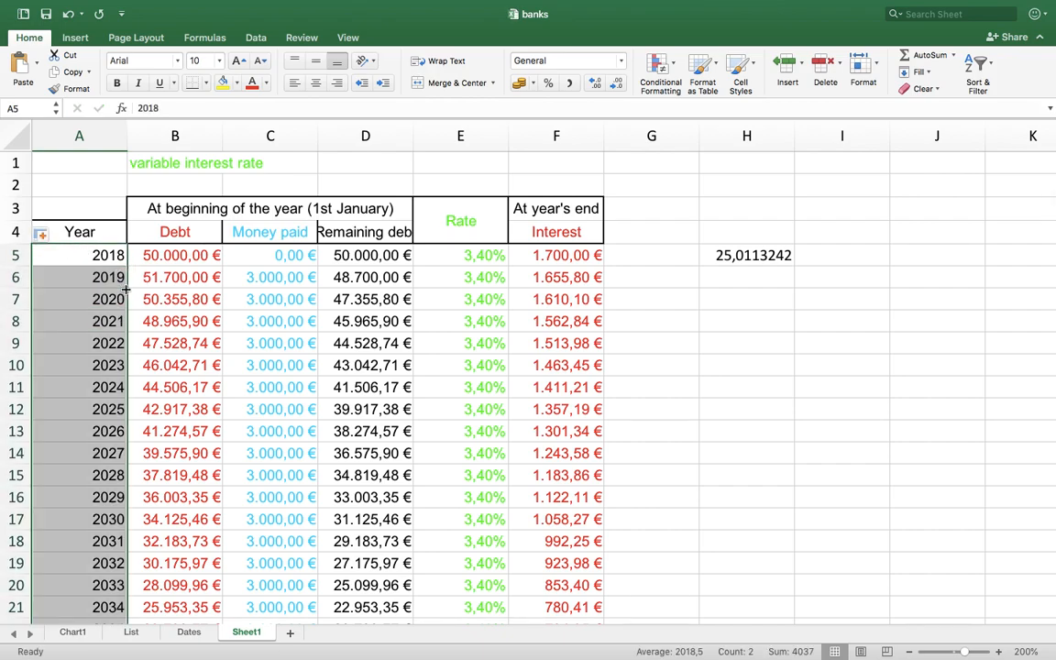
Go down the Year column from A6 to A18 to check the filled year series
{"action": "left_click", "coordinate": [111, 277]}
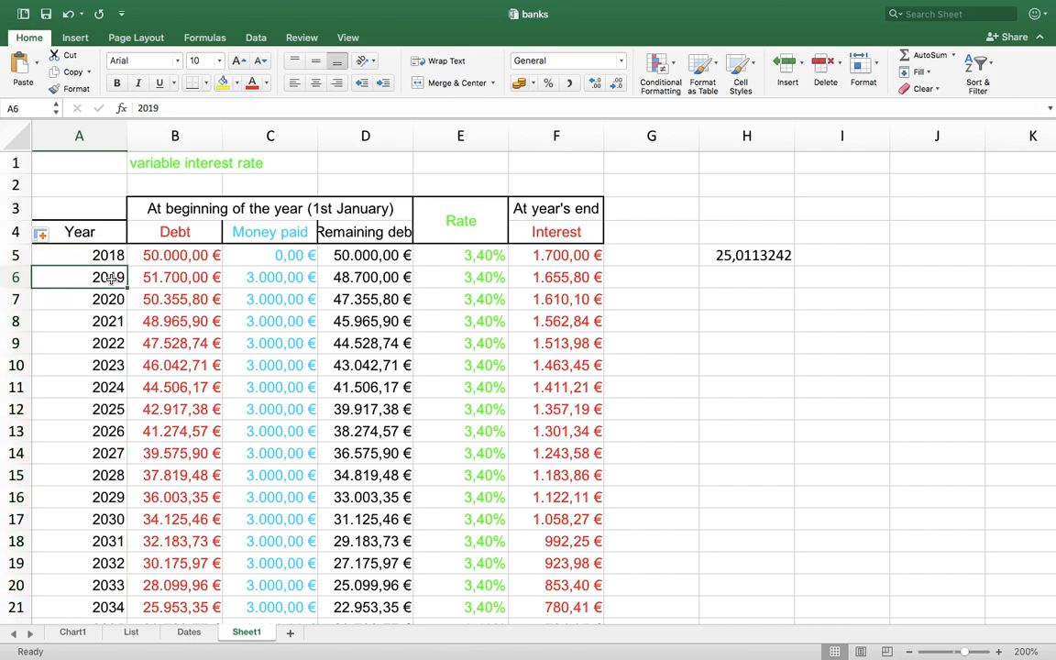
{"action": "key", "text": "Down"}
{"action": "key", "text": "Down"}
{"action": "key", "text": "Down"}
{"action": "key", "text": "Down"}
{"action": "key", "text": "Down"}
{"action": "key", "text": "Down"}
{"action": "key", "text": "Down"}
{"action": "key", "text": "Down"}
{"action": "key", "text": "Down"}
{"action": "key", "text": "Down"}
{"action": "key", "text": "Down"}
{"action": "key", "text": "Down"}
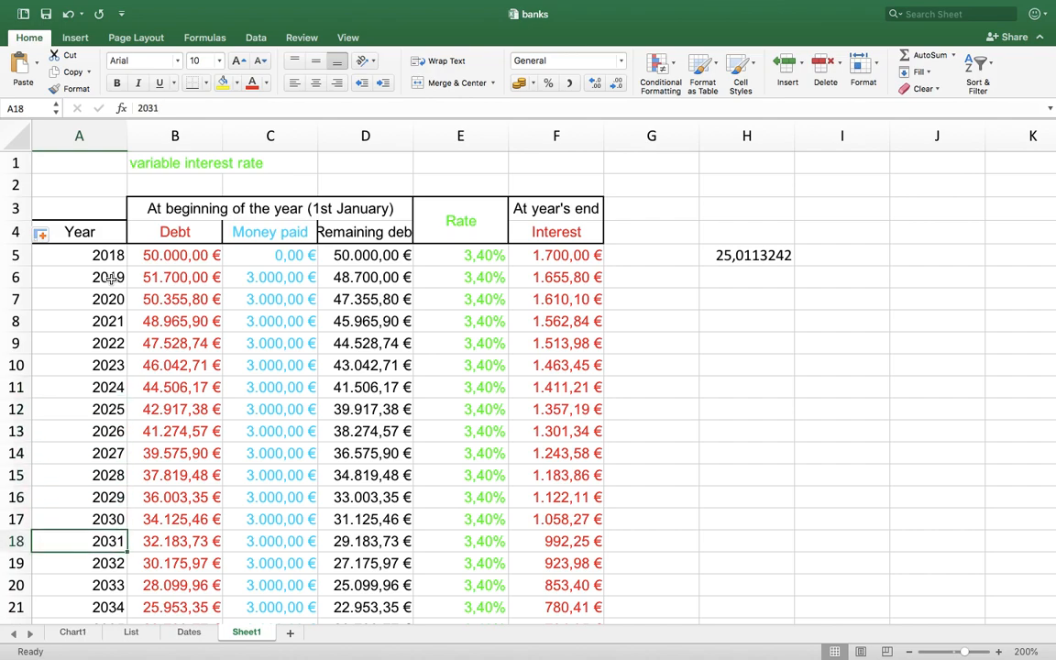
Highlight the year 2033 payment in C20 with a yellow fill
{"action": "key", "text": "Down"}
{"action": "key", "text": "Down"}
{"action": "key", "text": "Right"}
{"action": "key", "text": "Right"}
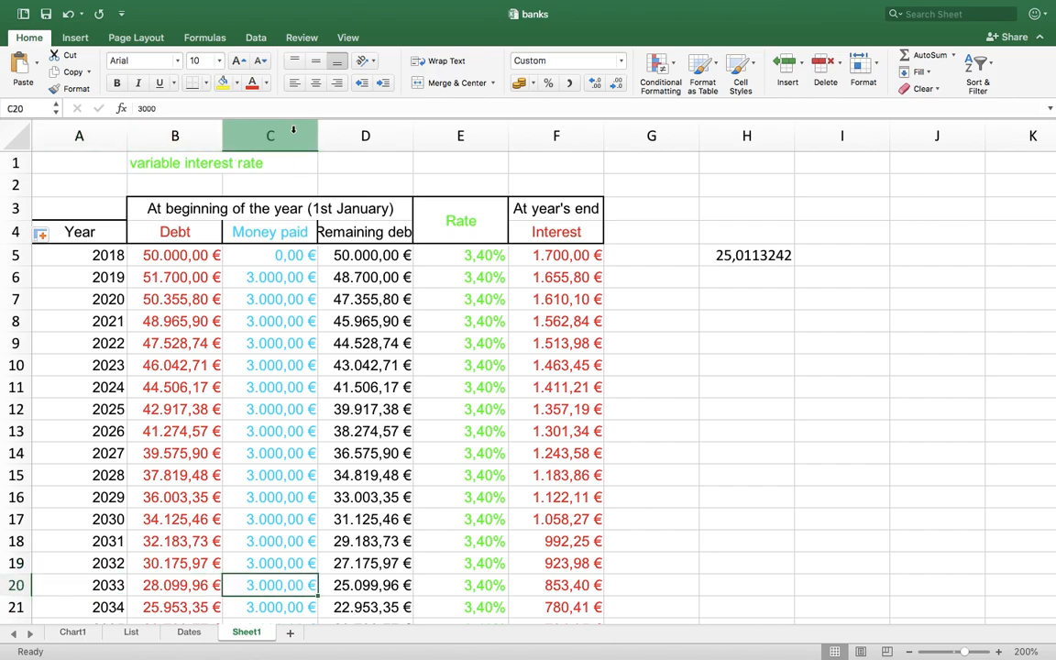
{"action": "left_click", "coordinate": [225, 84]}
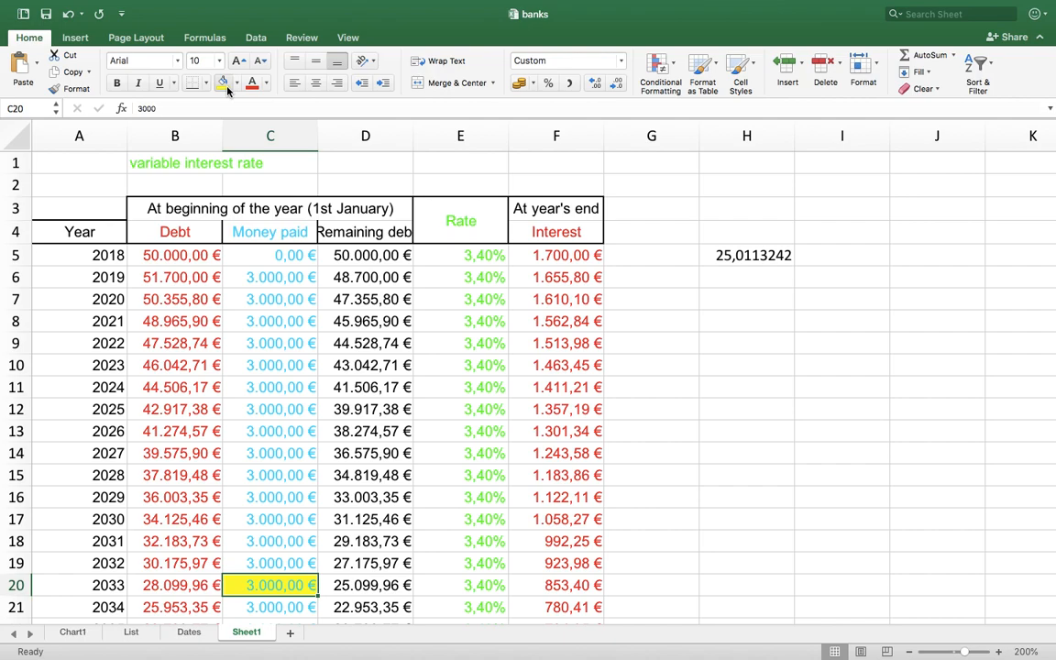
Clear the loan table rows after year 2033, range A21 to F30
{"action": "scroll", "coordinate": [735, 353], "scroll_direction": "down", "scroll_amount": 3}
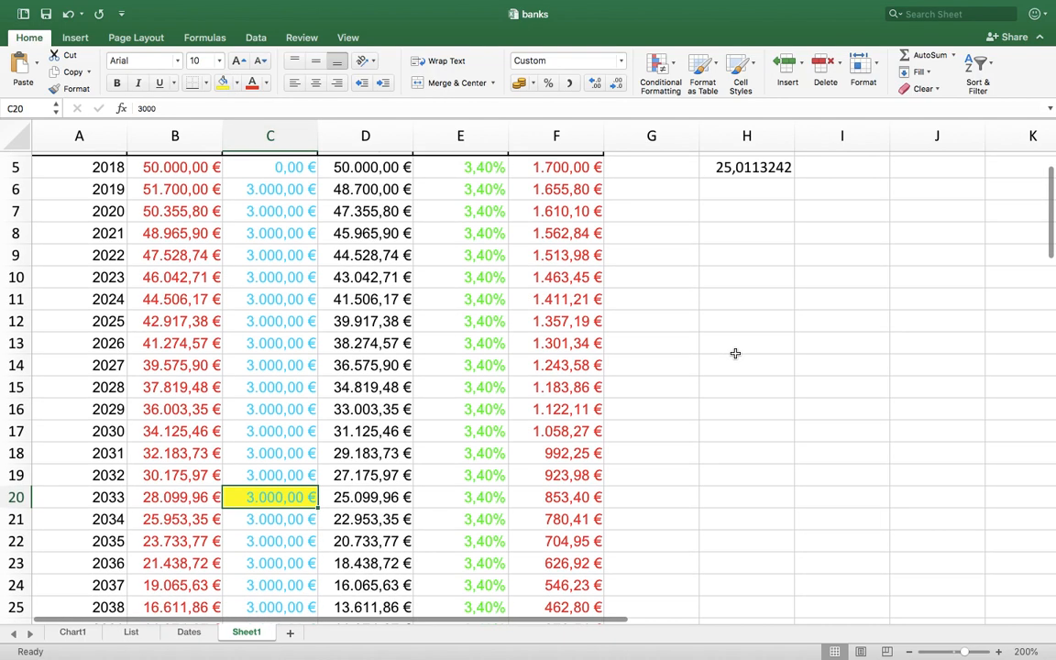
{"action": "scroll", "coordinate": [736, 353], "scroll_direction": "down", "scroll_amount": 4}
{"action": "left_click_drag", "start_coordinate": [120, 344], "coordinate": [556, 540]}
{"action": "key", "text": "Delete"}
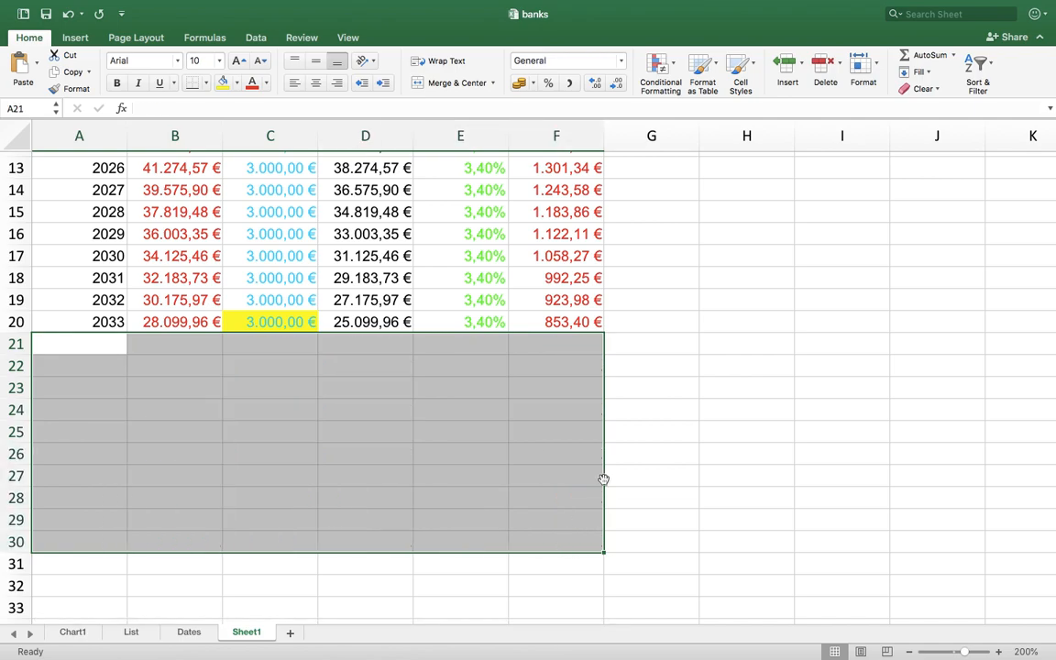
{"action": "scroll", "coordinate": [673, 412], "scroll_direction": "up", "scroll_amount": 6}
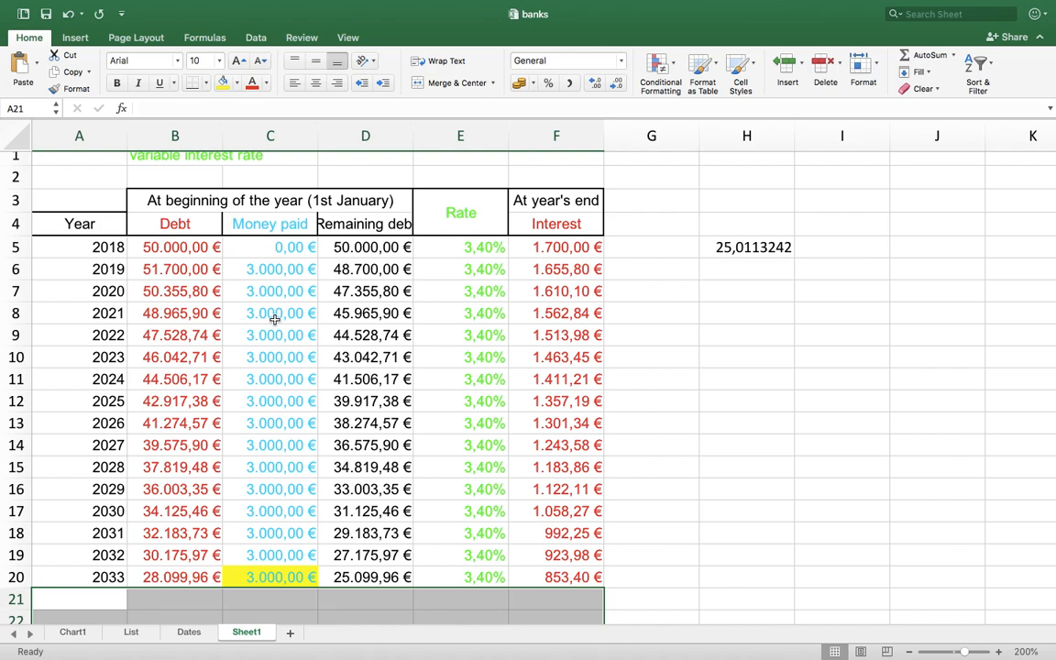
Highlight the Money paid cells for 2024 to 2033, C11 to C20, with a yellow fill
{"action": "left_click", "coordinate": [282, 357]}
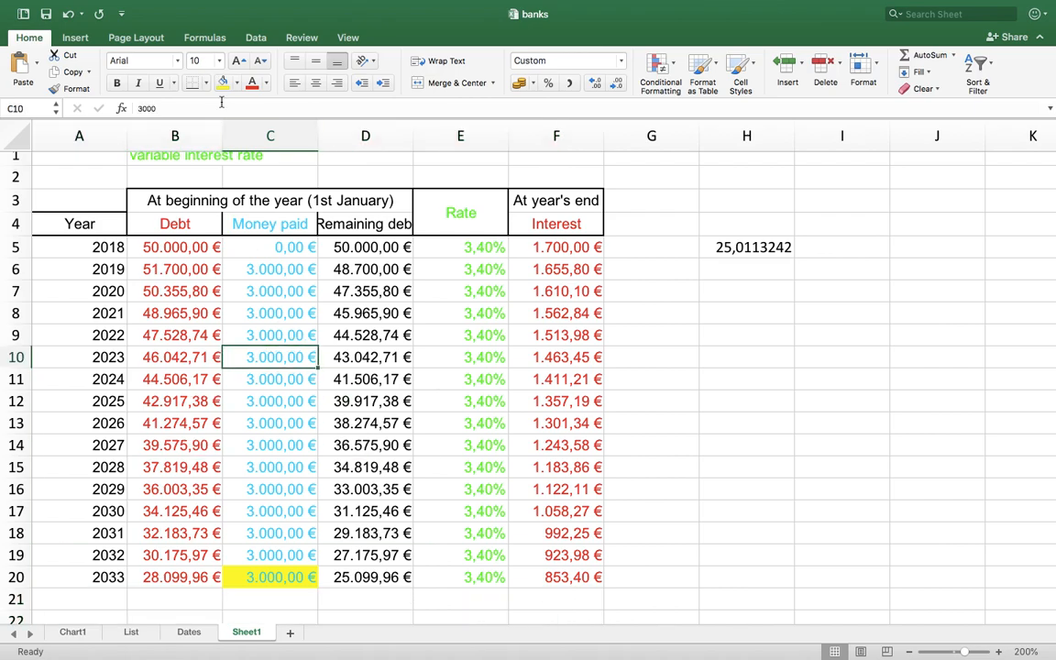
{"action": "left_click", "coordinate": [276, 377]}
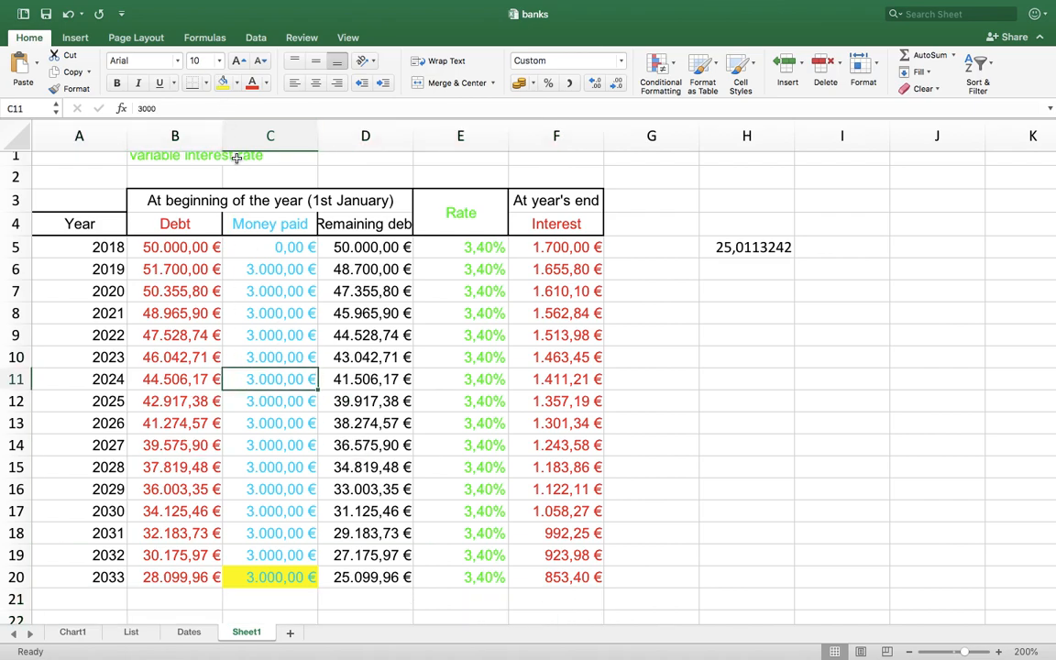
{"action": "left_click_drag", "start_coordinate": [263, 378], "coordinate": [264, 576]}
{"action": "left_click", "coordinate": [225, 82]}
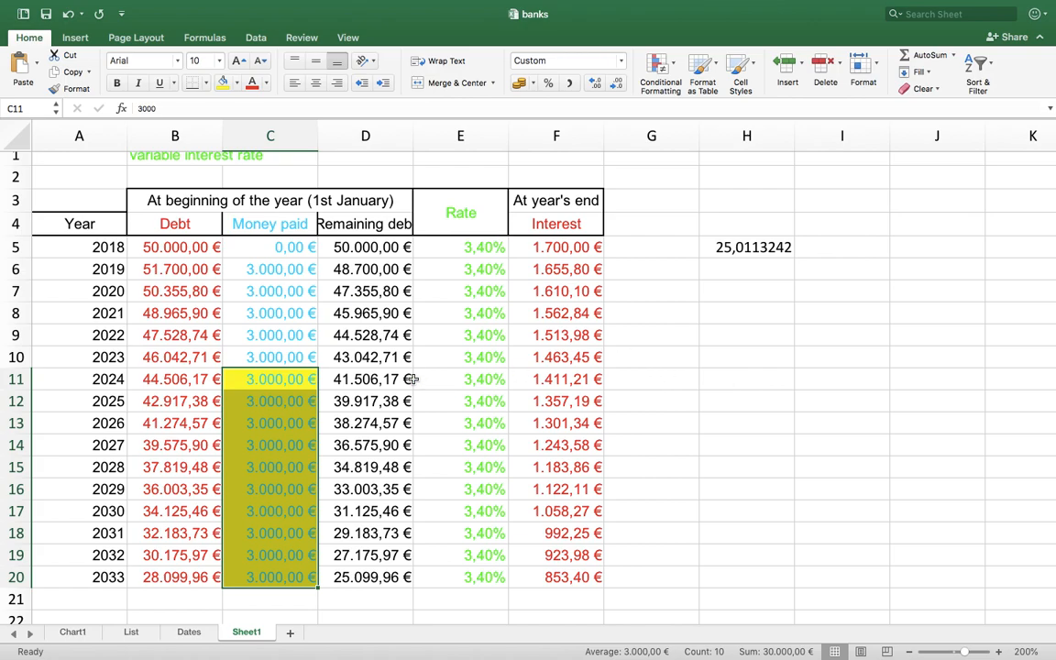
Set the 2024 payment in C11 to 7000 and fill it down the Money paid column to C20
{"action": "left_click", "coordinate": [279, 379]}
{"action": "type", "text": "7000"}
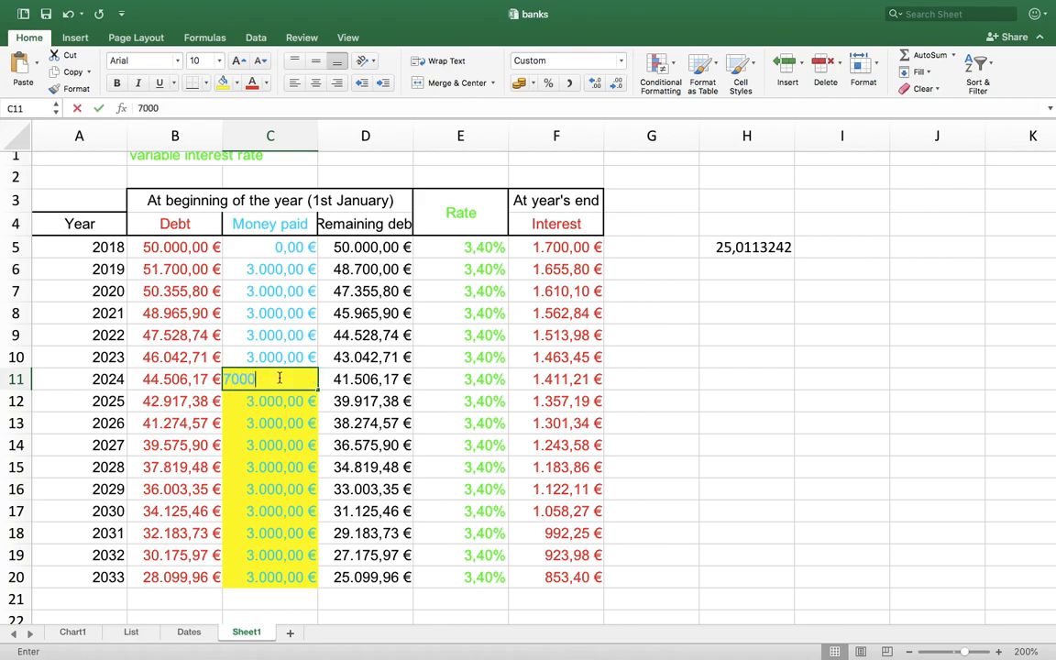
{"action": "key", "text": "Return"}
{"action": "left_click", "coordinate": [278, 376]}
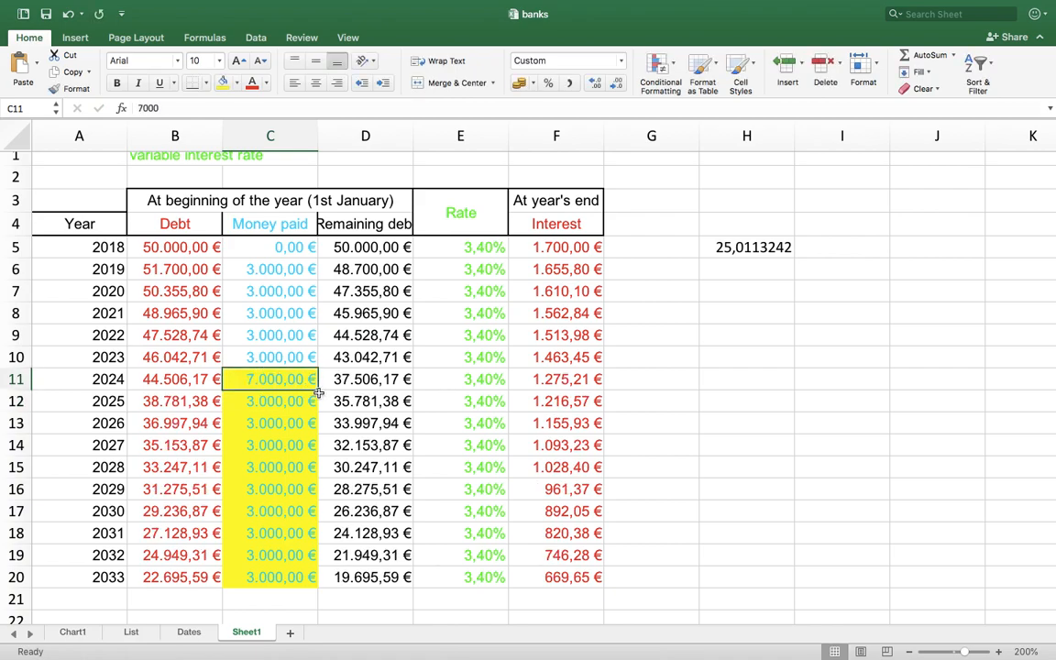
{"action": "double_click", "coordinate": [316, 392]}
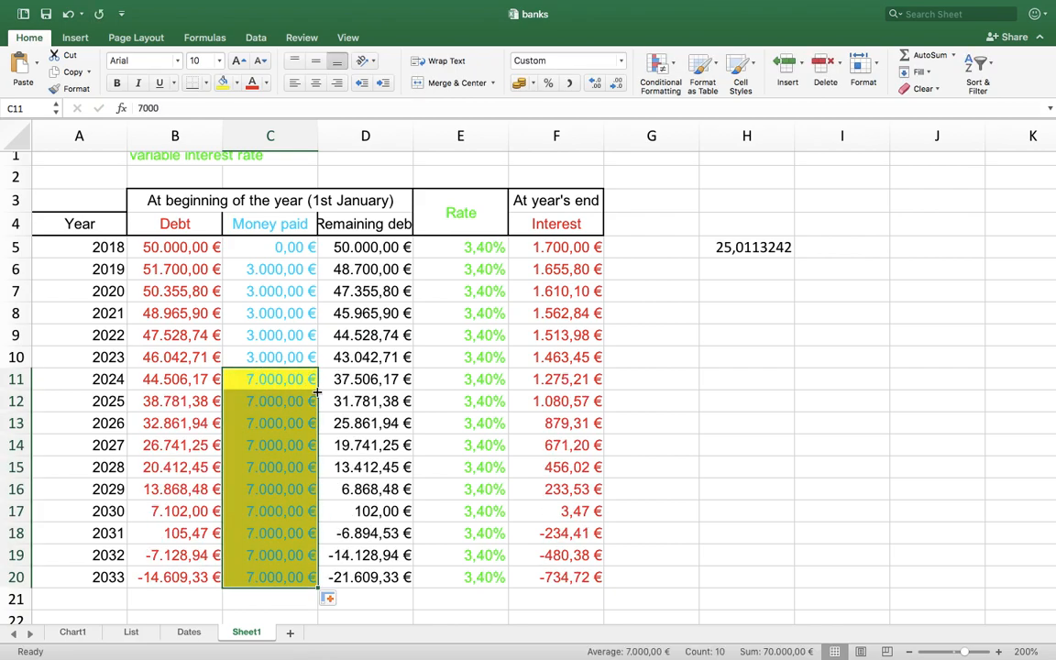
Calculate the interest rate for the last ten years in H11 with =RATE(10;-7000;D10)
{"action": "left_click_drag", "start_coordinate": [474, 376], "coordinate": [480, 570]}
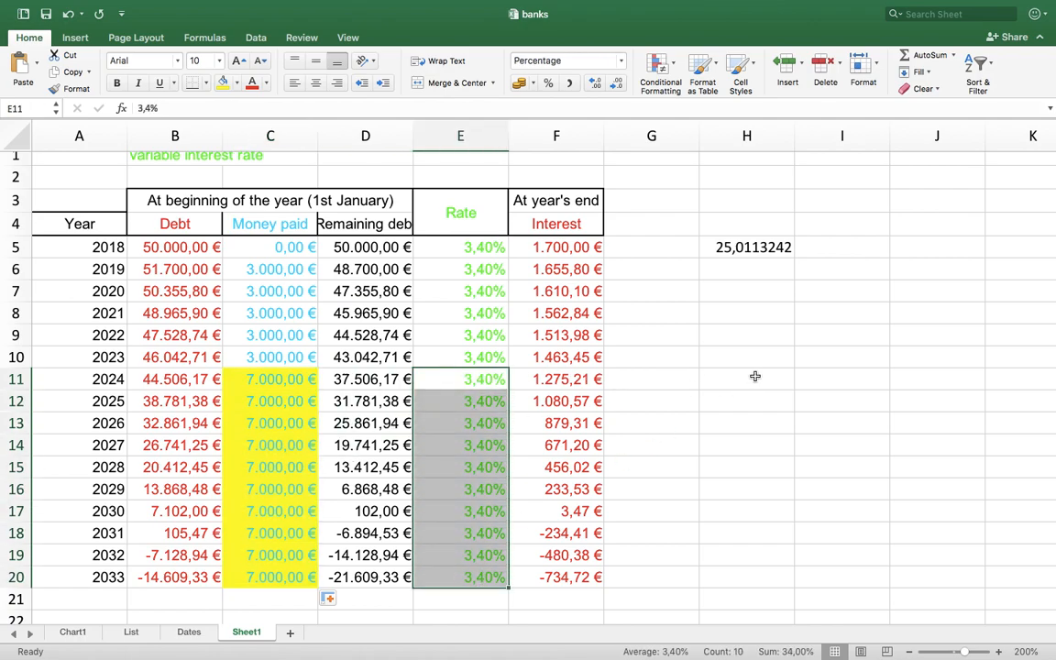
{"action": "left_click", "coordinate": [752, 375]}
{"action": "type", "text": "=RTE"}
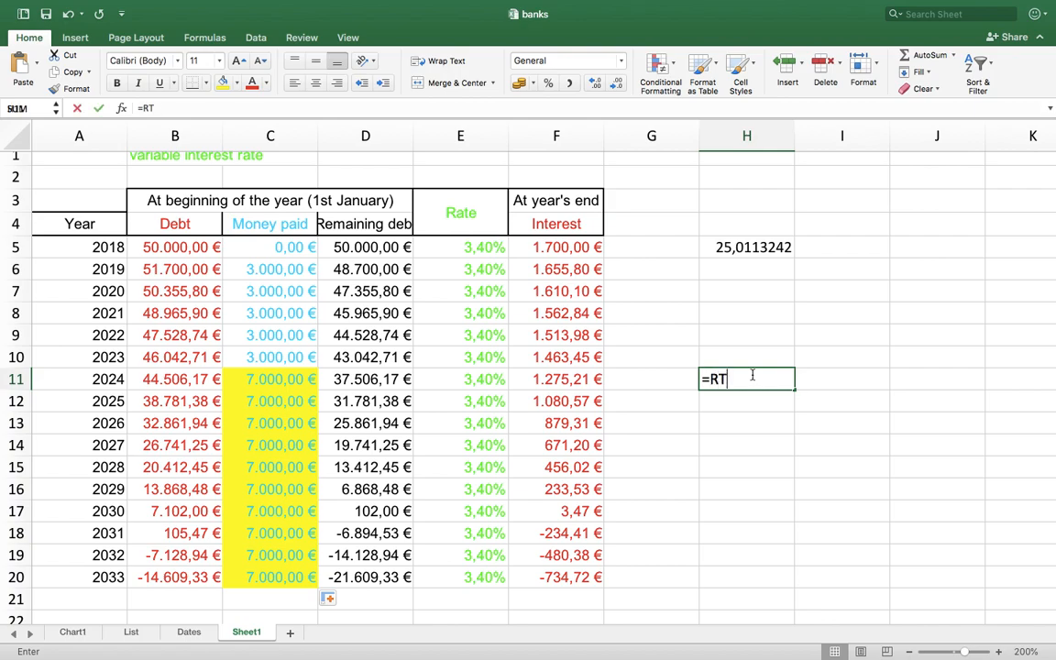
{"action": "key", "text": "BackSpace"}
{"action": "key", "text": "BackSpace"}
{"action": "type", "text": "ATE("}
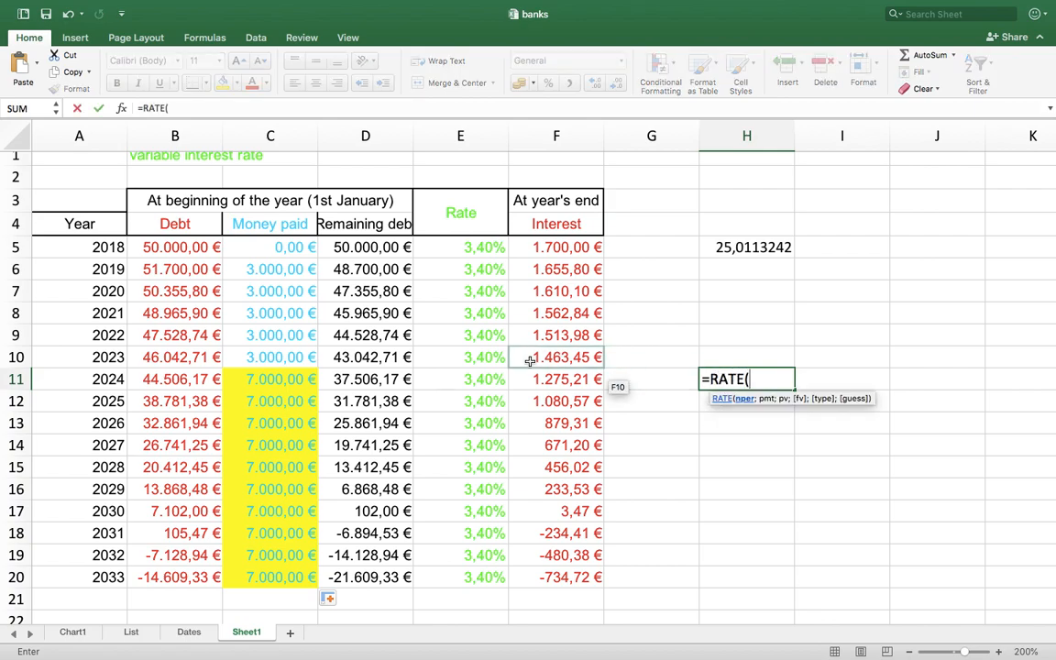
{"action": "type", "text": "10;-7"}
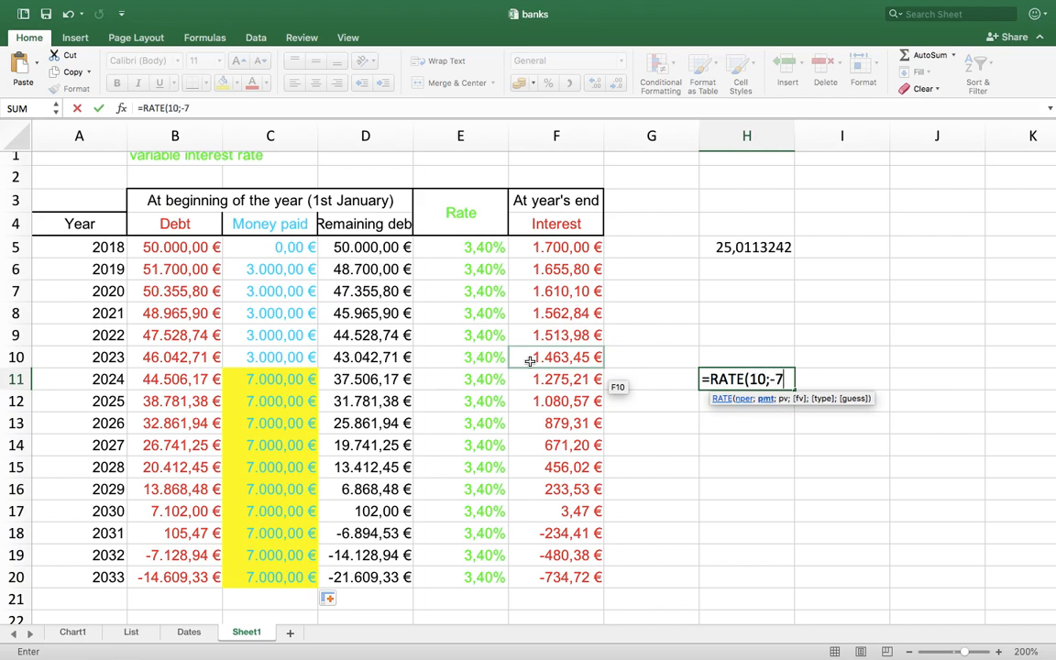
{"action": "type", "text": "000;"}
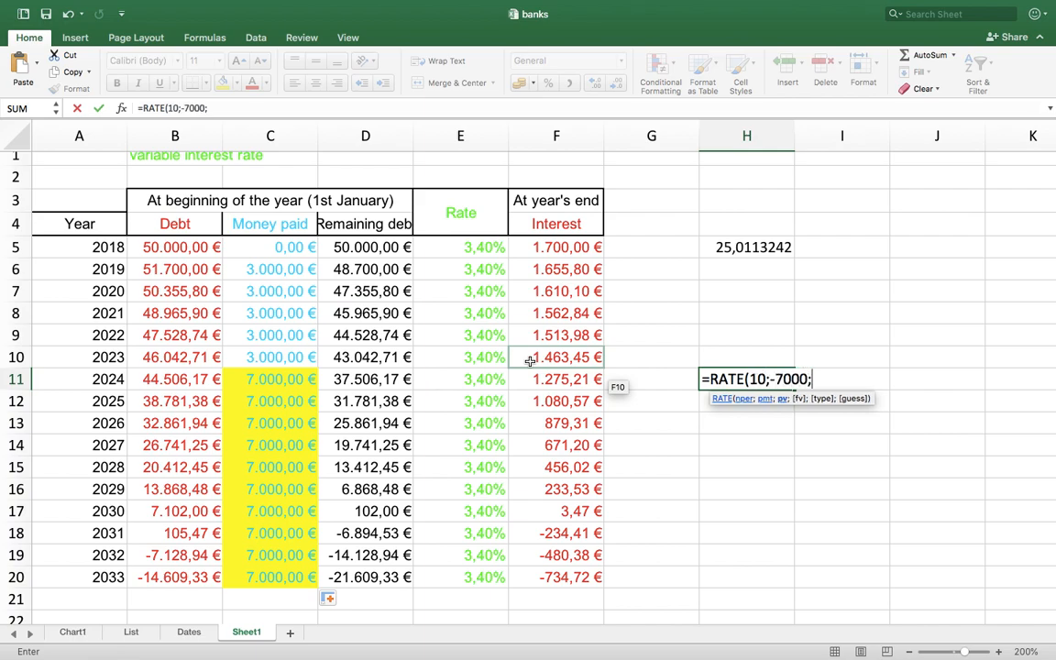
{"action": "left_click", "coordinate": [362, 360]}
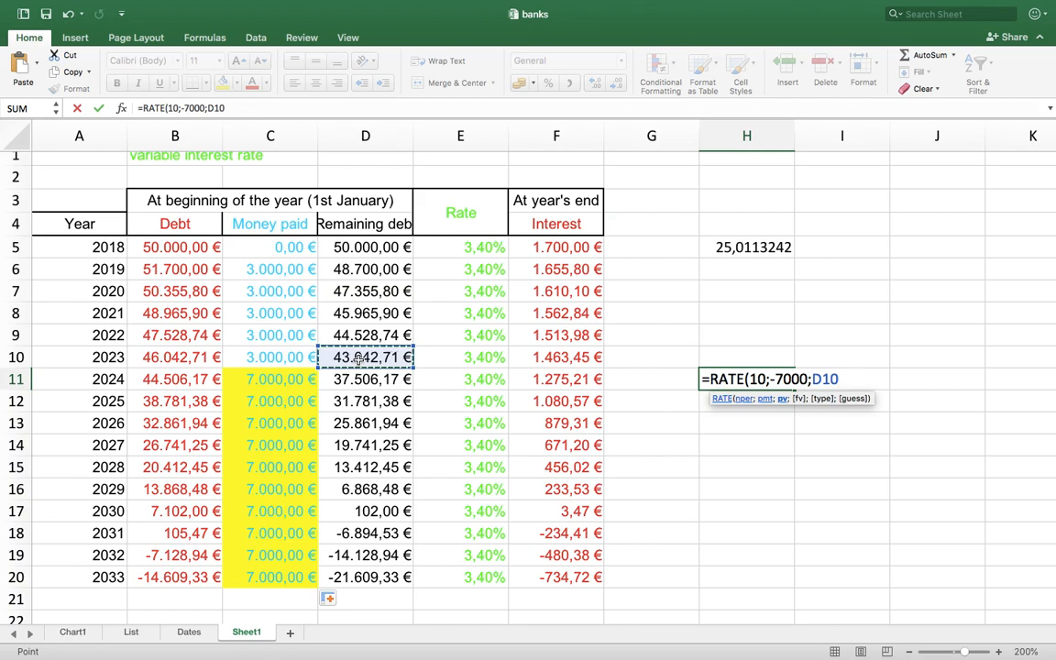
{"action": "type", "text": ")"}
{"action": "key", "text": "Return"}
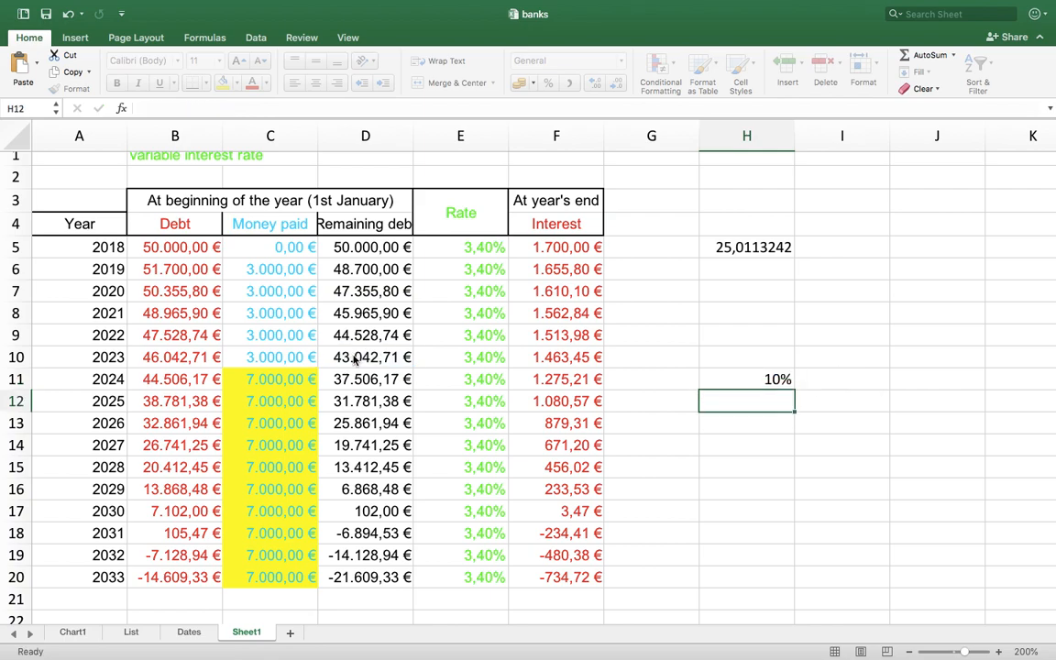
Show the calculated rate in H11 with three decimal places
{"action": "left_click", "coordinate": [770, 379]}
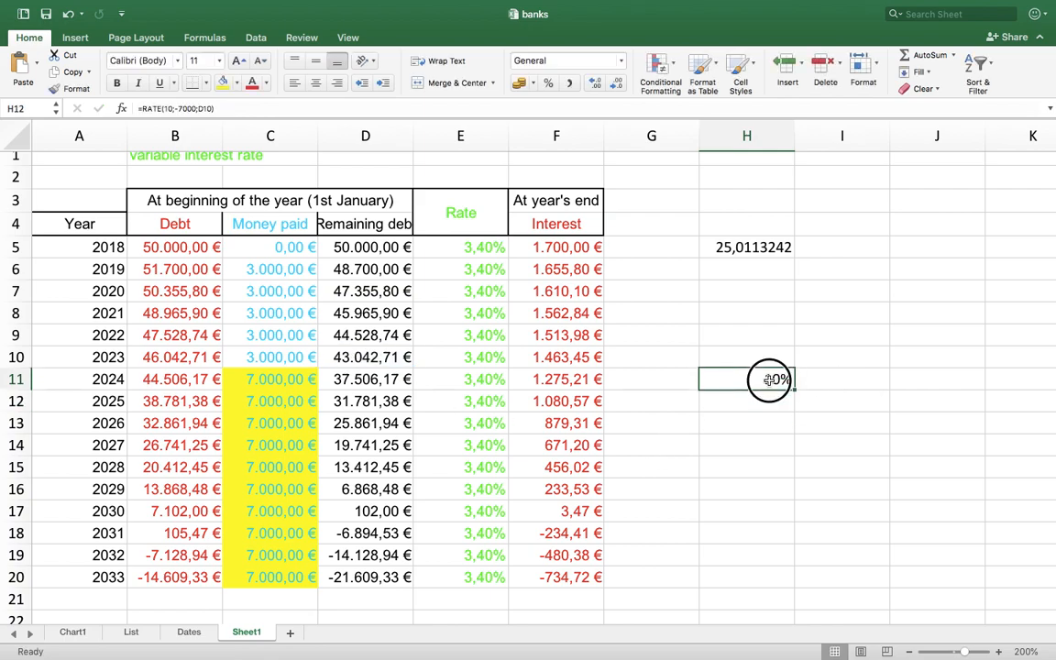
{"action": "left_click", "coordinate": [595, 83]}
{"action": "left_click", "coordinate": [595, 84]}
{"action": "left_click", "coordinate": [595, 83]}
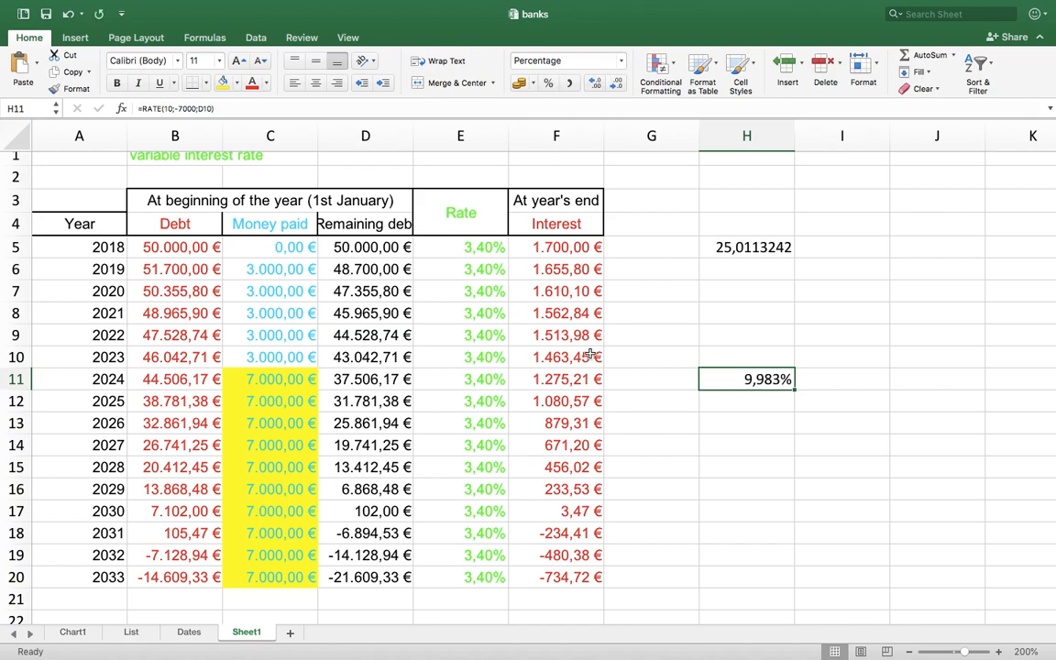
Set the 2023 rate in E10 to 9,983% and fill it down the Rate column to E20
{"action": "left_click", "coordinate": [486, 357]}
{"action": "type", "text": "9,983+"}
{"action": "key", "text": "BackSpace"}
{"action": "key", "text": "Return"}
{"action": "left_click", "coordinate": [485, 357]}
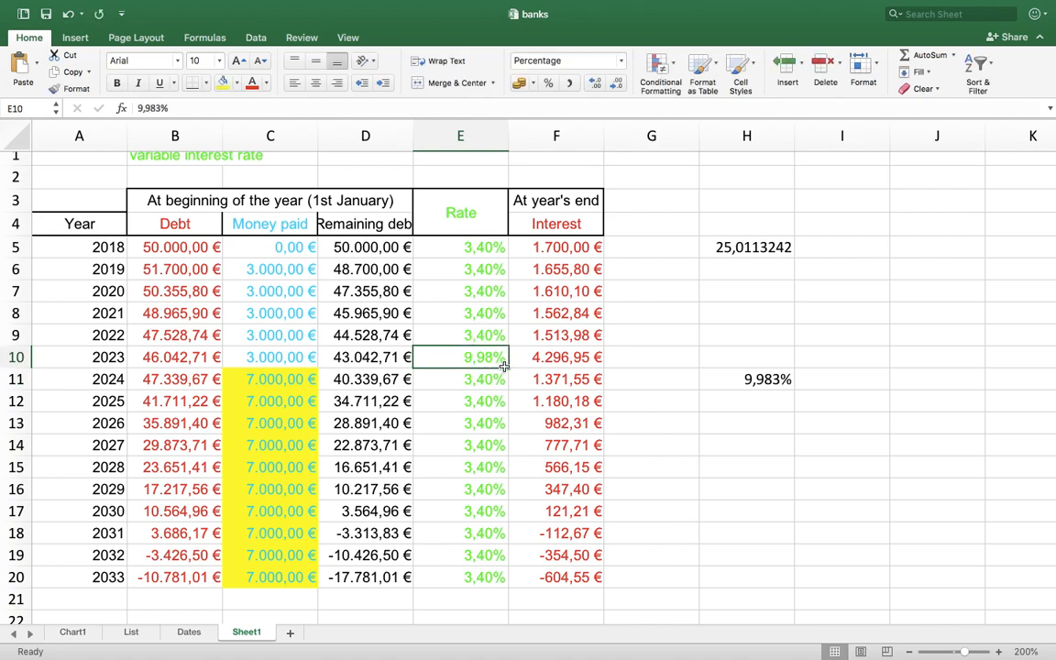
{"action": "double_click", "coordinate": [507, 367]}
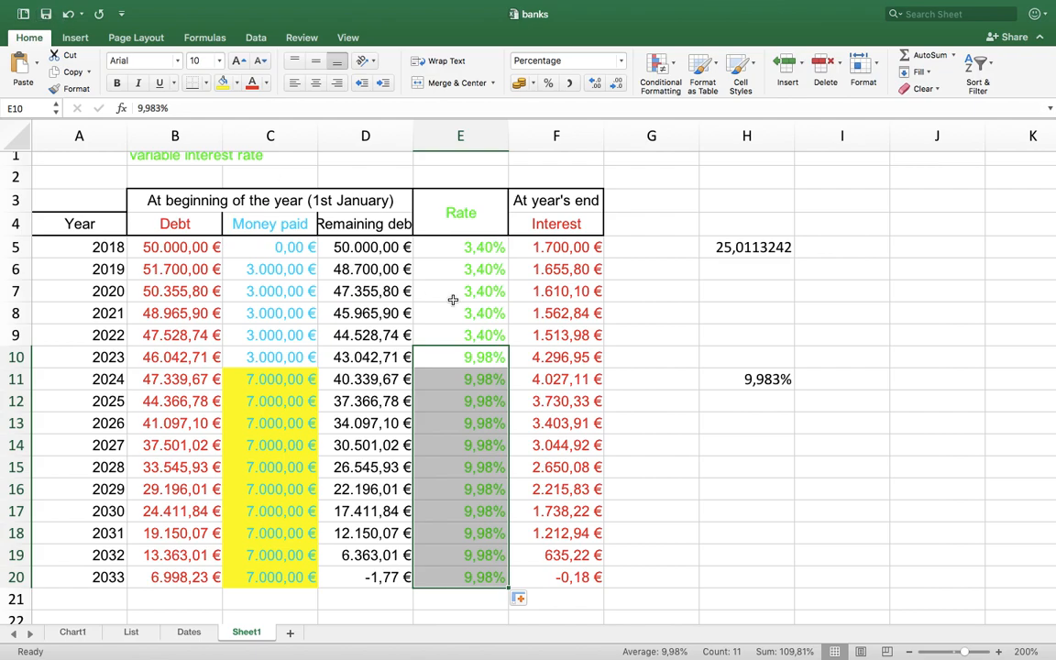
{"action": "left_click", "coordinate": [837, 360]}
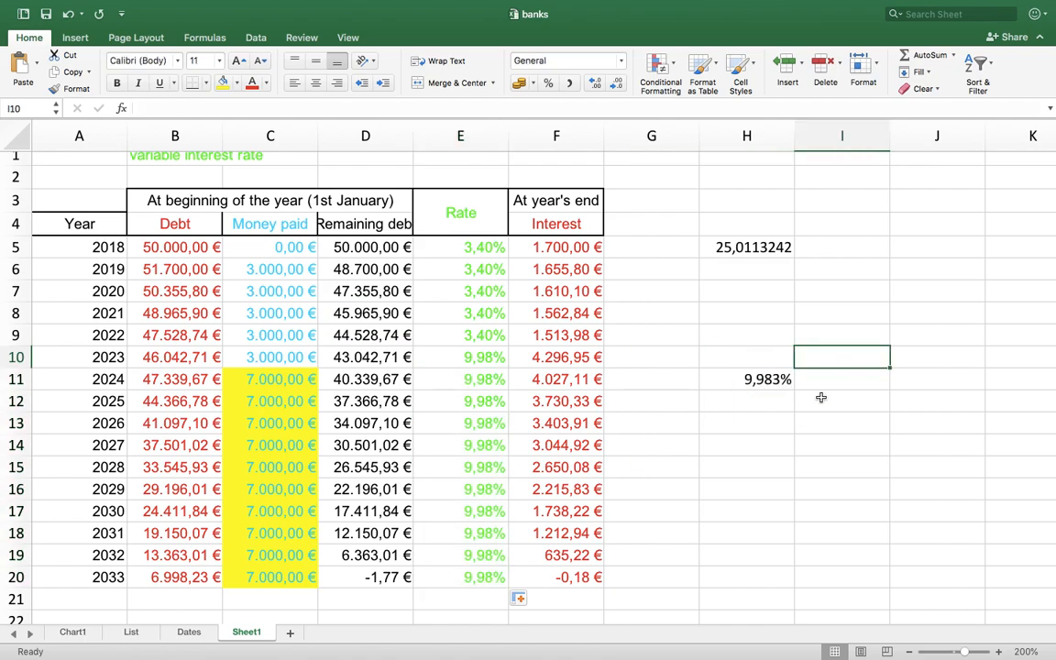
{"action": "scroll", "coordinate": [821, 396], "scroll_direction": "down", "scroll_amount": 4}
{"action": "scroll", "coordinate": [821, 397], "scroll_direction": "up", "scroll_amount": 3}
{"action": "scroll", "coordinate": [821, 397], "scroll_direction": "right", "scroll_amount": 1}
{"action": "scroll", "coordinate": [821, 397], "scroll_direction": "up", "scroll_amount": 2}
{"action": "scroll", "coordinate": [821, 397], "scroll_direction": "left", "scroll_amount": 1}
{"action": "scroll", "coordinate": [820, 397], "scroll_direction": "down", "scroll_amount": 2}
{"action": "scroll", "coordinate": [821, 397], "scroll_direction": "up", "scroll_amount": 1}
Enter the dates 01/01/2018 and 01/01/2019 in A23 and A24 and extend the yearly series to 01/01/2033 in A38
{"action": "scroll", "coordinate": [820, 397], "scroll_direction": "down", "scroll_amount": 10}
{"action": "scroll", "coordinate": [821, 397], "scroll_direction": "down", "scroll_amount": 1}
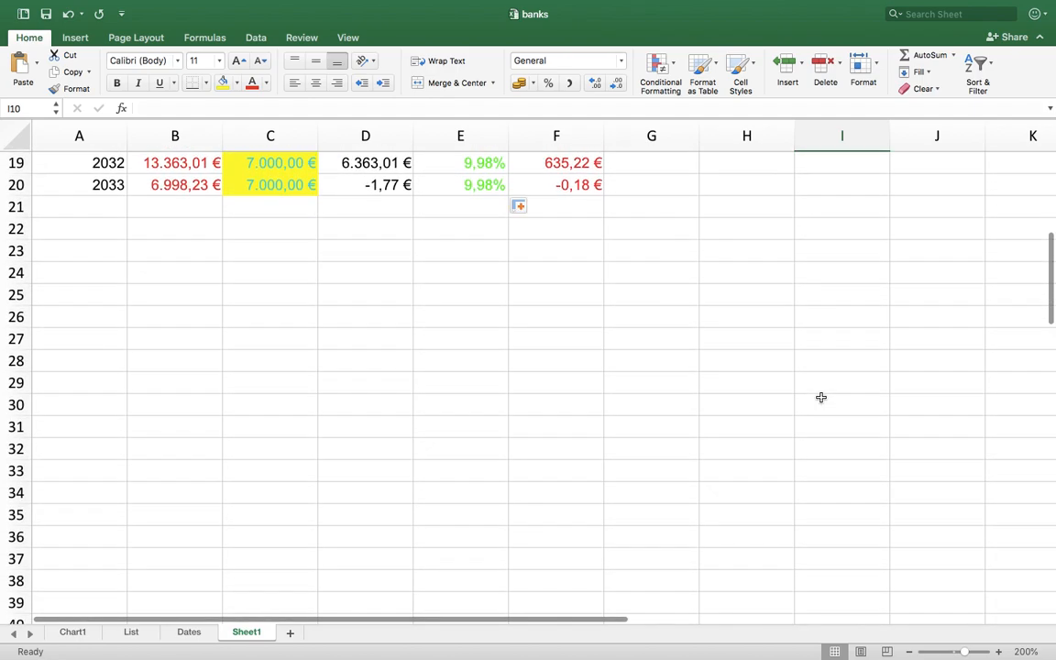
{"action": "left_click", "coordinate": [104, 253]}
{"action": "type", "text": "1"}
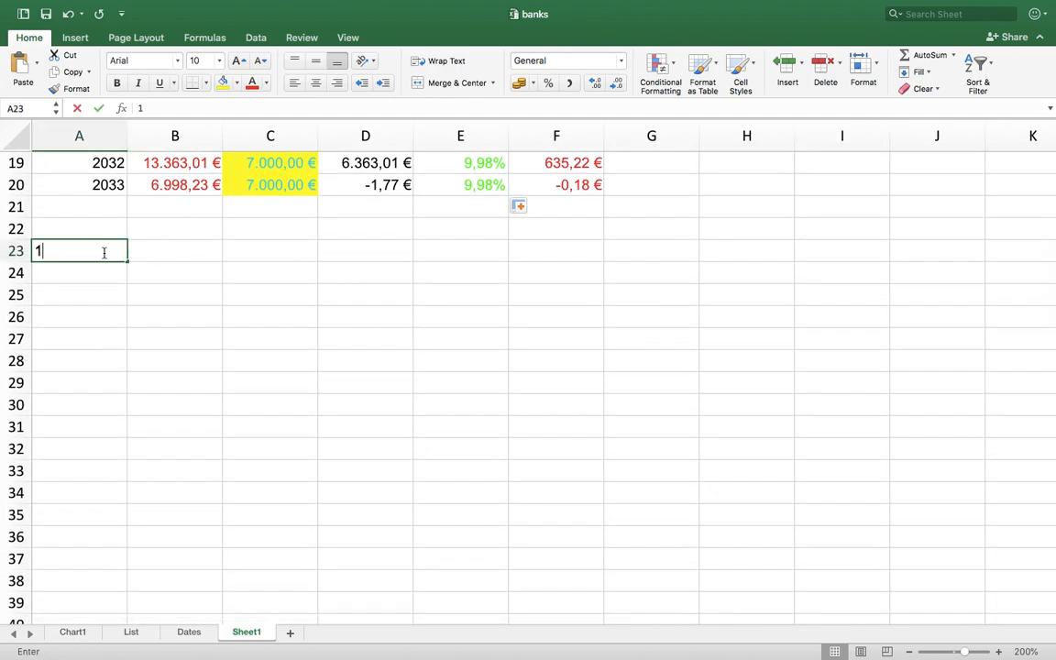
{"action": "type", "text": "/01/2018"}
{"action": "key", "text": "Return"}
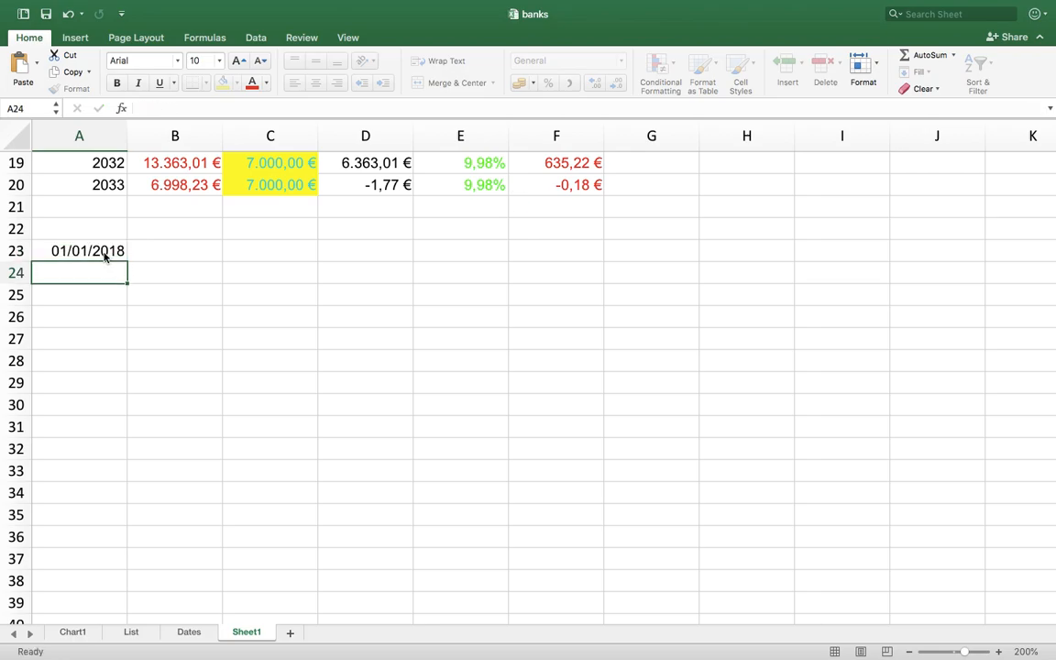
{"action": "type", "text": "1/01/2019"}
{"action": "key", "text": "Return"}
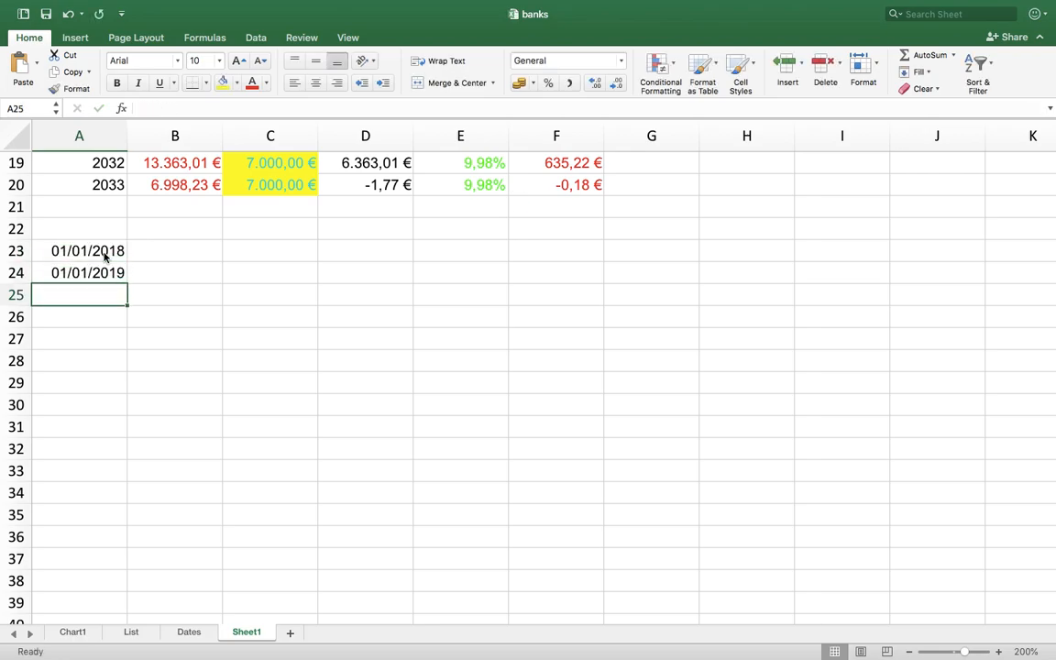
{"action": "left_click", "coordinate": [105, 253]}
{"action": "left_click_drag", "start_coordinate": [105, 251], "coordinate": [136, 585]}
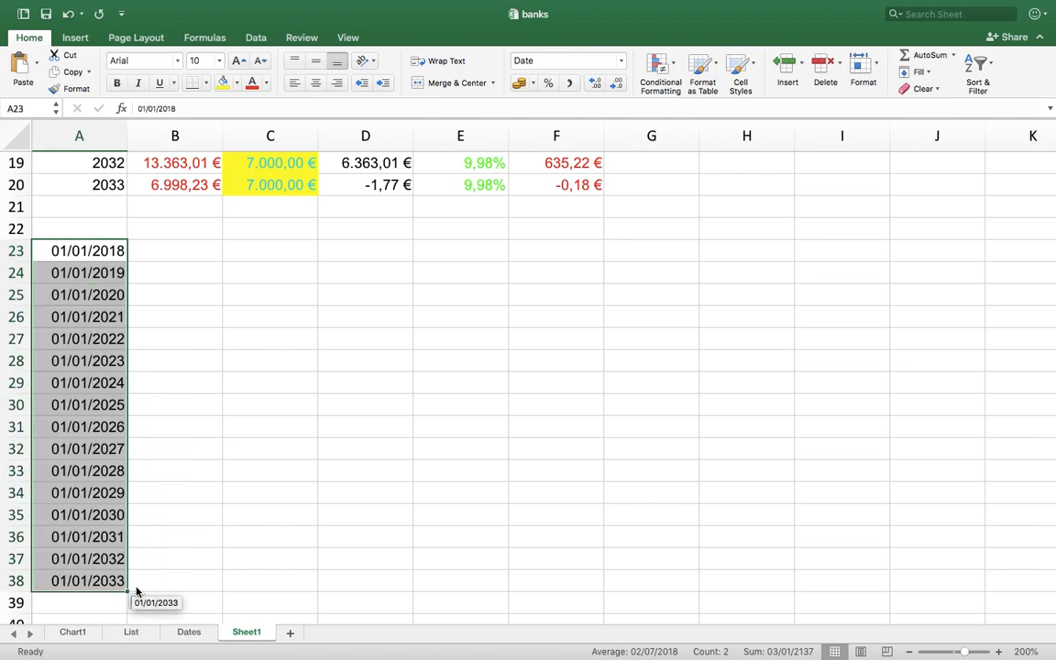
Enter the 50000 loan in B23 and a -3000 payment in B24, and fill the payment down to B28
{"action": "left_click", "coordinate": [188, 248]}
{"action": "type", "text": "50000"}
{"action": "key", "text": "Return"}
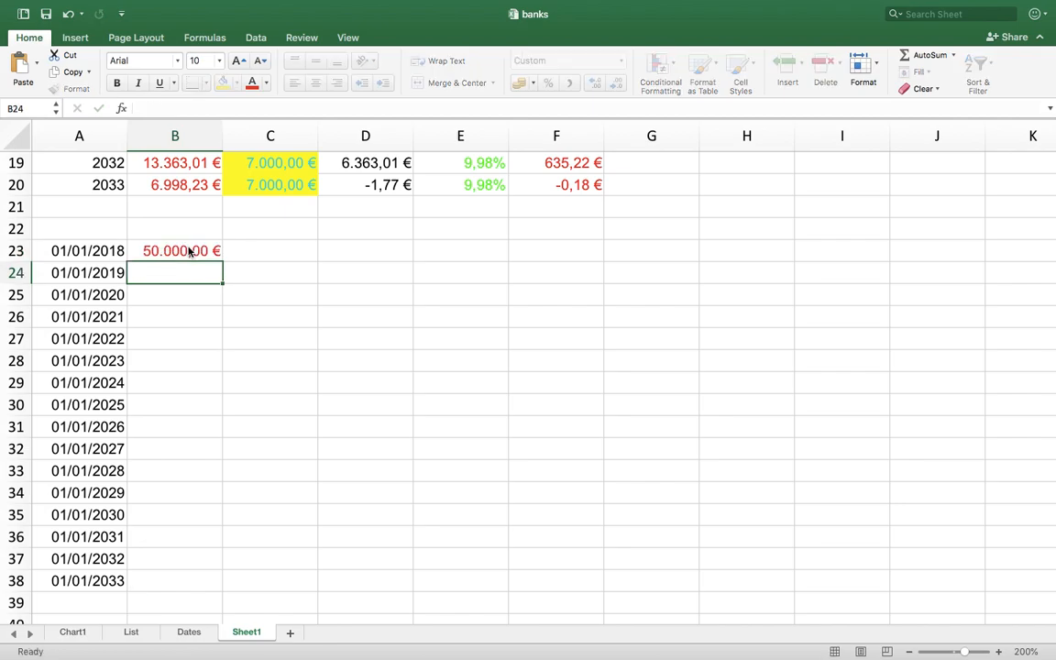
{"action": "type", "text": "-3000"}
{"action": "key", "text": "Return"}
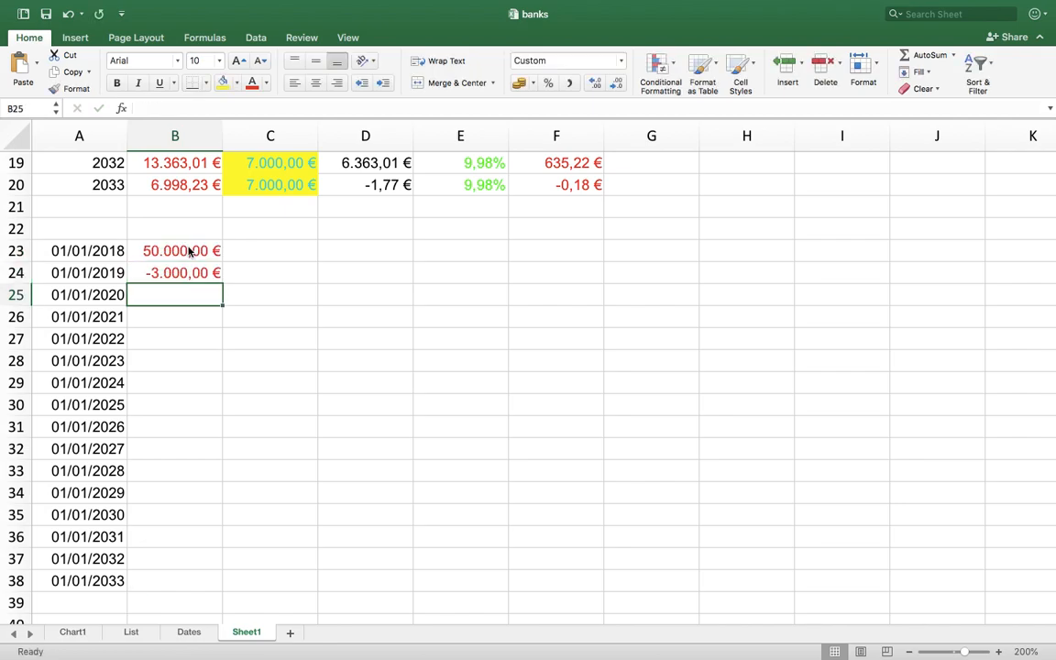
{"action": "left_click", "coordinate": [198, 274]}
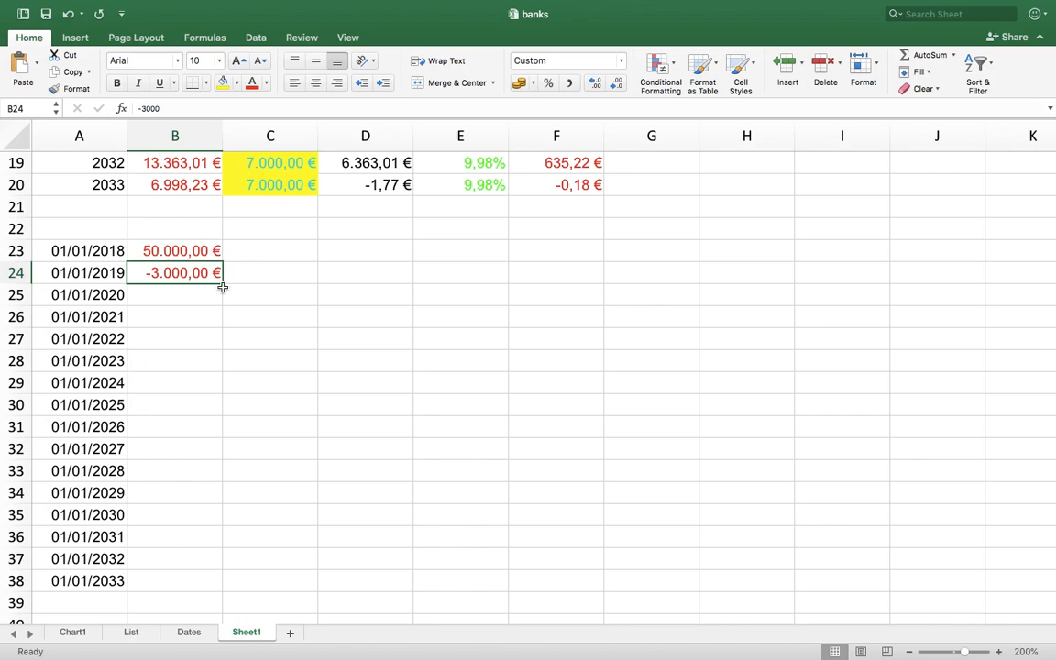
{"action": "left_click", "coordinate": [224, 292]}
{"action": "left_click", "coordinate": [211, 275]}
{"action": "left_click_drag", "start_coordinate": [220, 283], "coordinate": [211, 367]}
Enter a payment of -7000 in B29 for the date 01/01/2024
{"action": "right_click", "coordinate": [193, 391]}
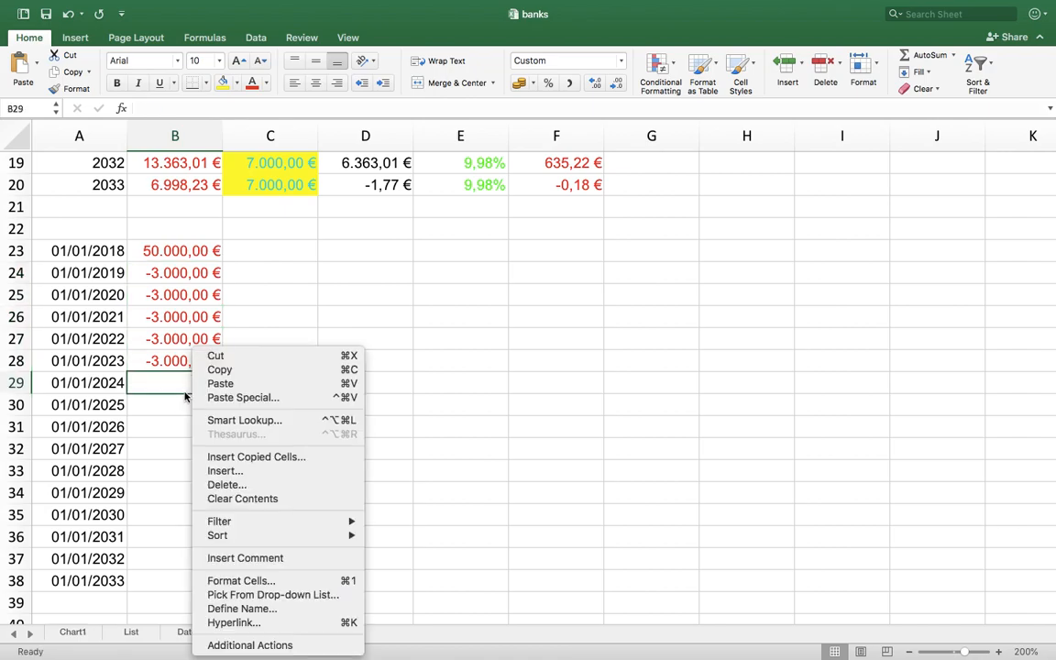
{"action": "left_click", "coordinate": [171, 393]}
{"action": "right_click", "coordinate": [171, 393]}
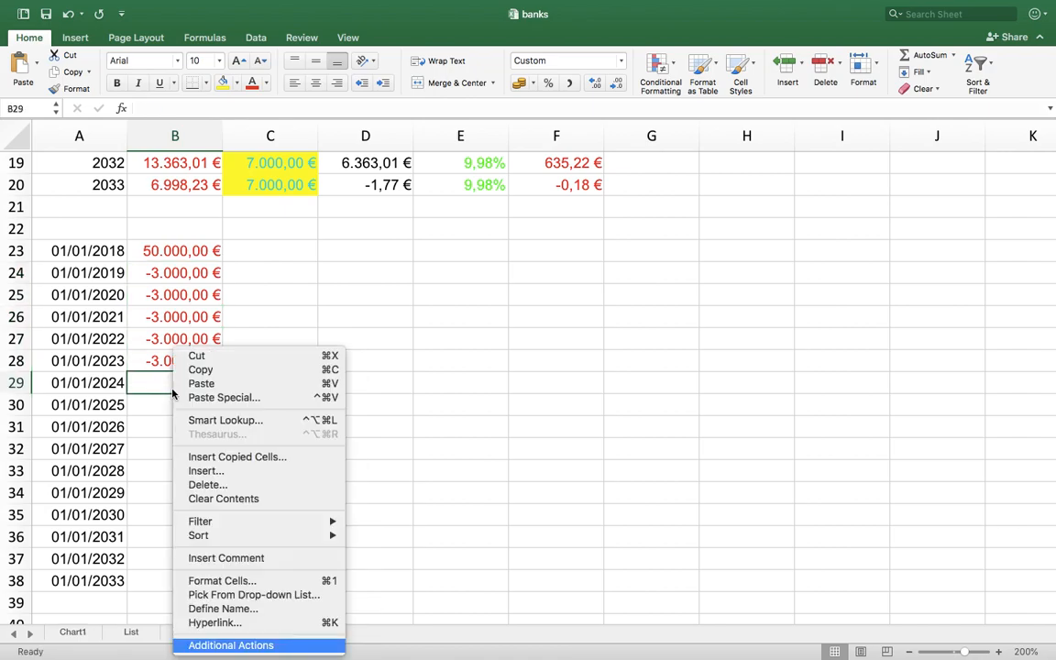
{"action": "left_click", "coordinate": [171, 392]}
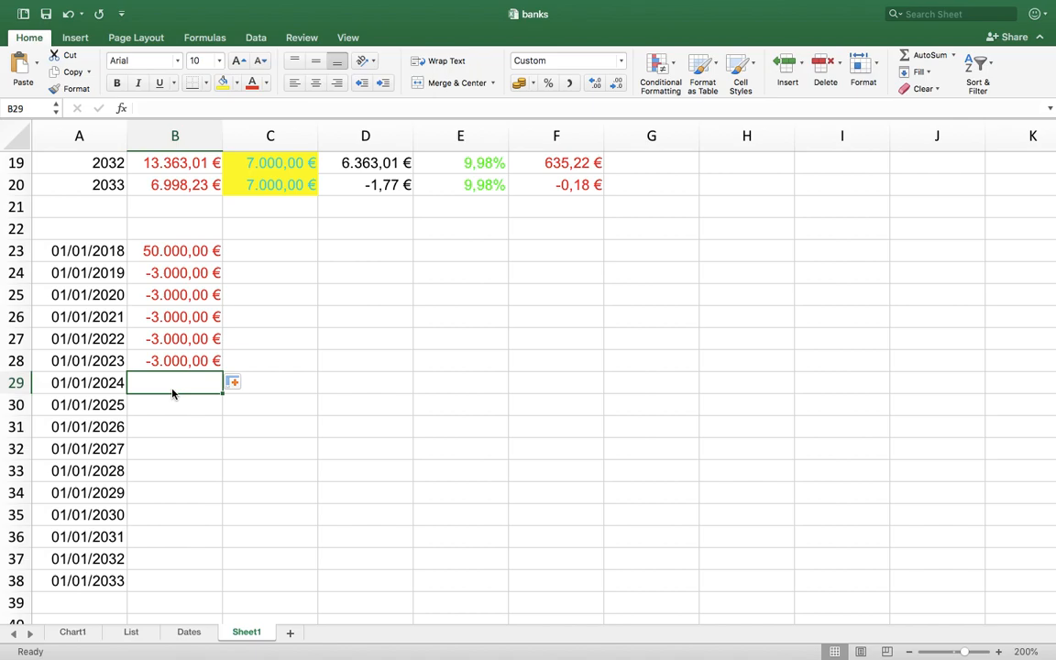
{"action": "type", "text": "-7000"}
{"action": "key", "text": "Return"}
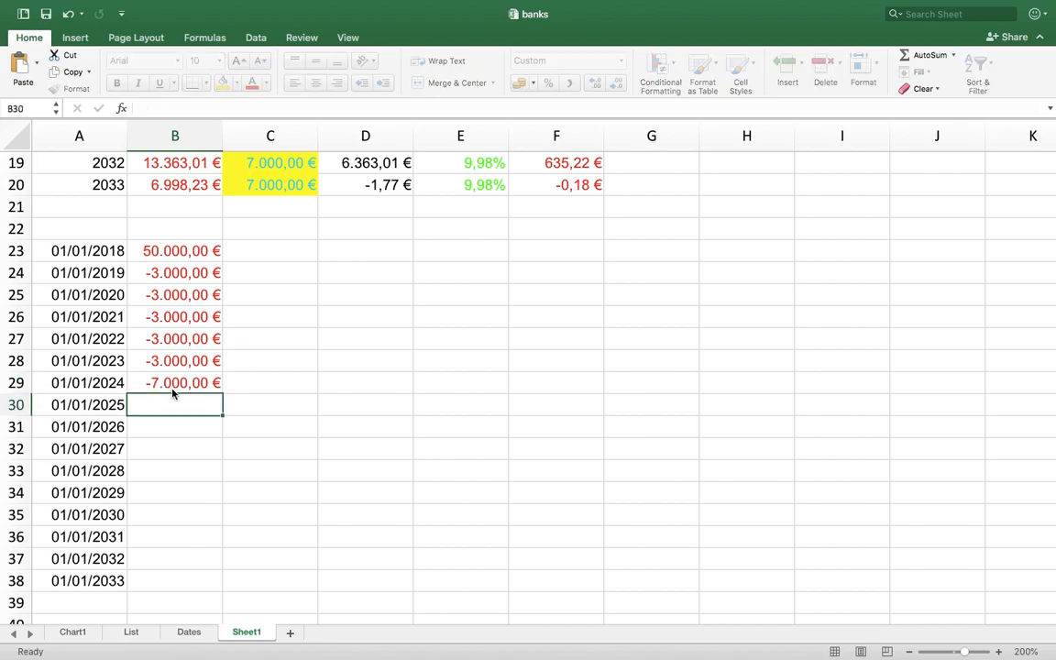
Fill the -7000 payment down to B38 and enter =XIRR(B23:B38;A23:A38) in D26
{"action": "left_click", "coordinate": [154, 380]}
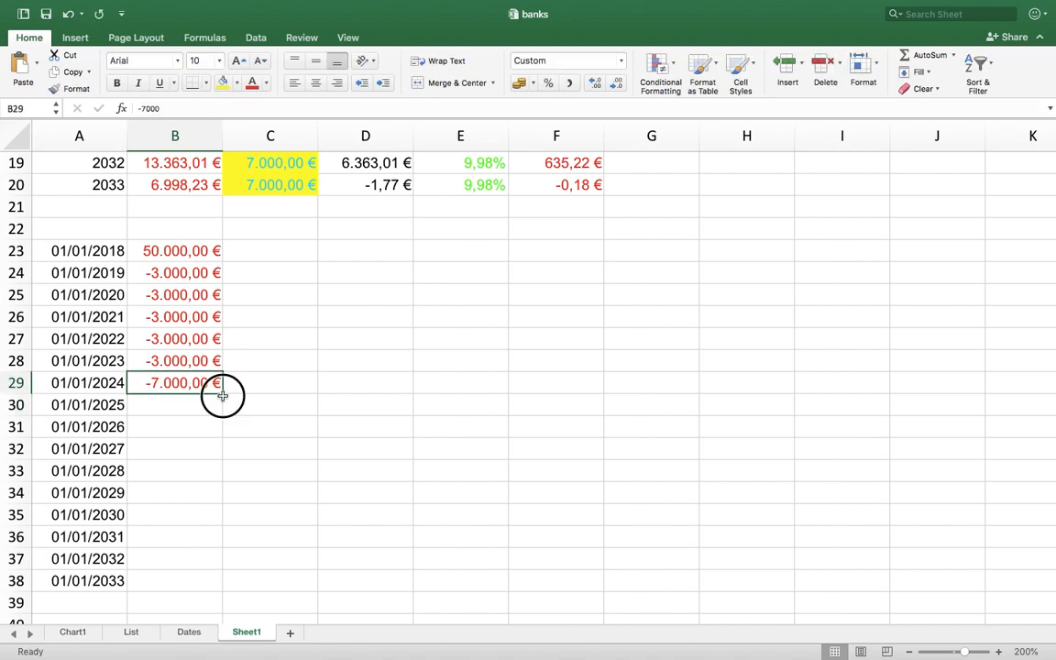
{"action": "left_click_drag", "start_coordinate": [222, 395], "coordinate": [220, 581]}
{"action": "left_click", "coordinate": [338, 317]}
{"action": "type", "text": "=XIRR("}
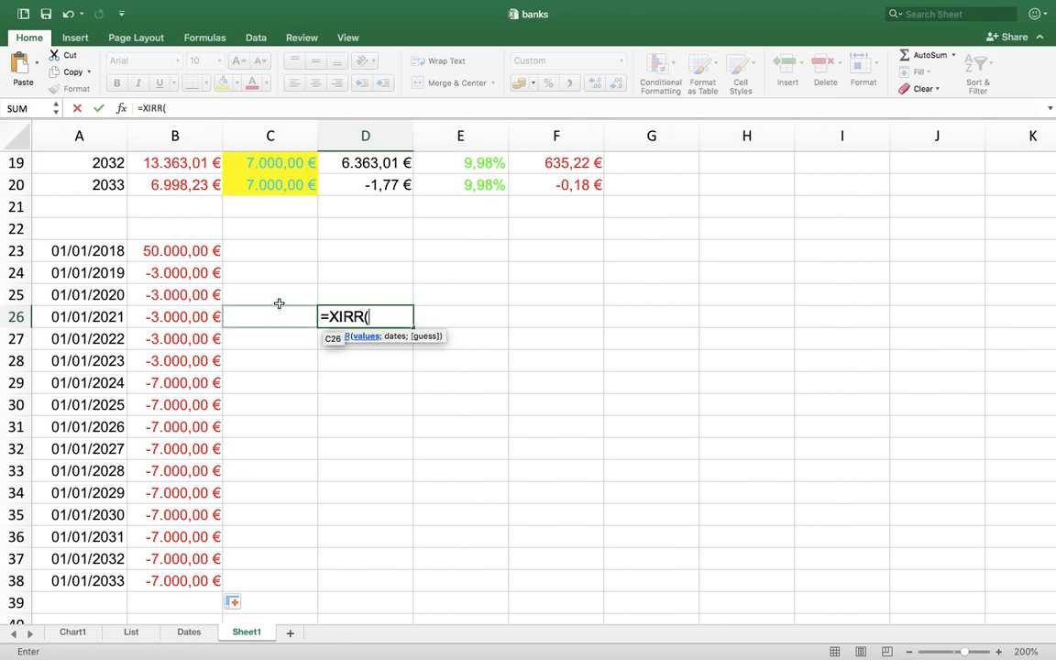
{"action": "left_click_drag", "start_coordinate": [204, 251], "coordinate": [184, 576]}
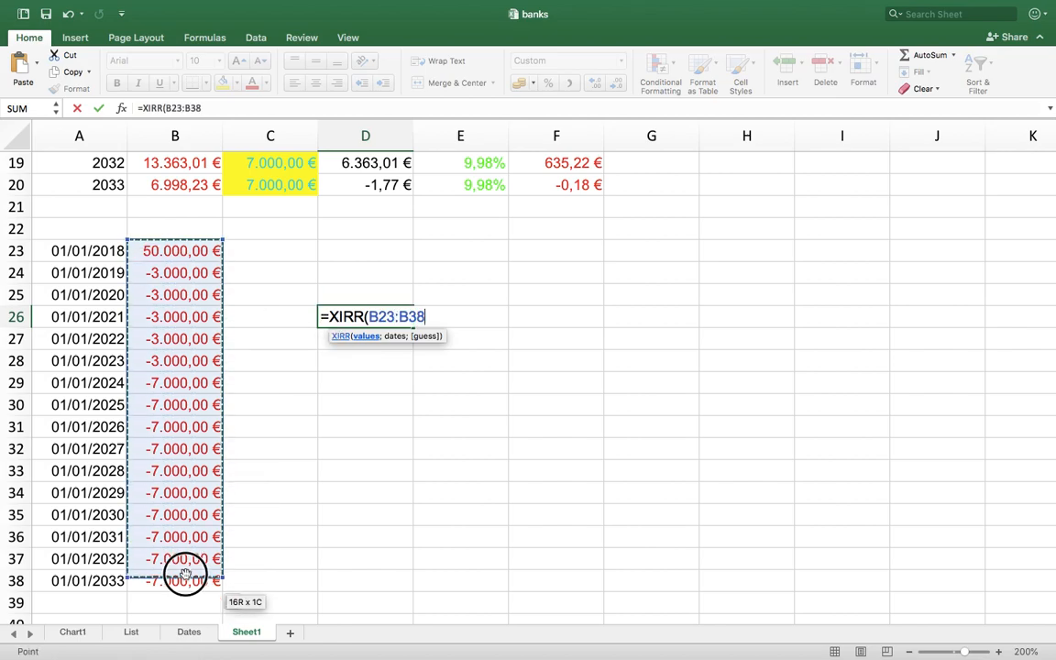
{"action": "type", "text": ";"}
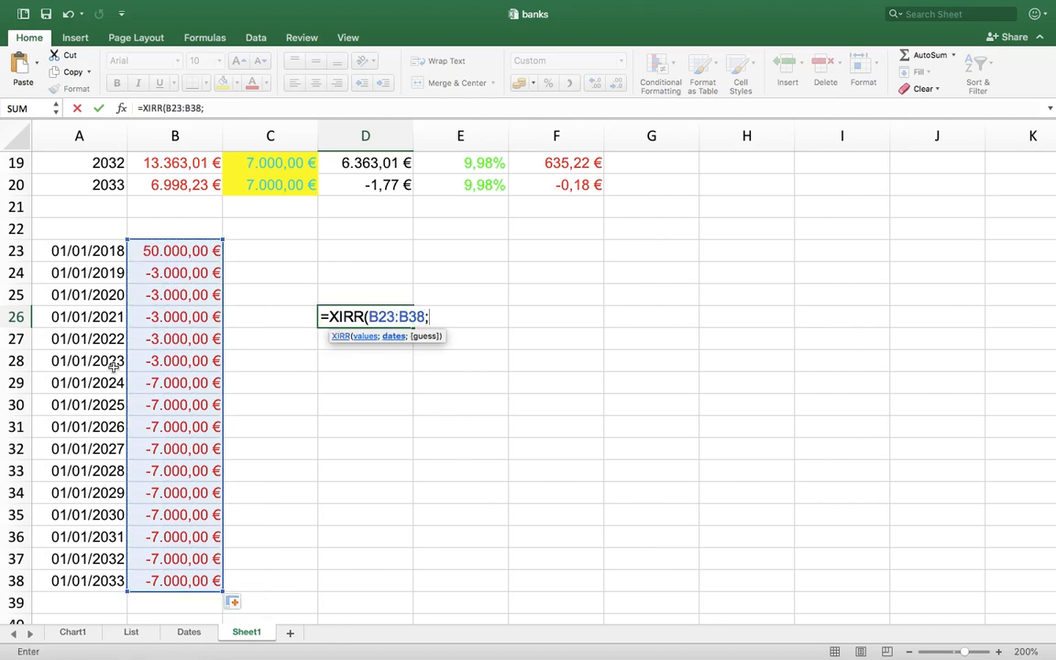
{"action": "left_click_drag", "start_coordinate": [89, 244], "coordinate": [95, 578]}
{"action": "type", "text": ")"}
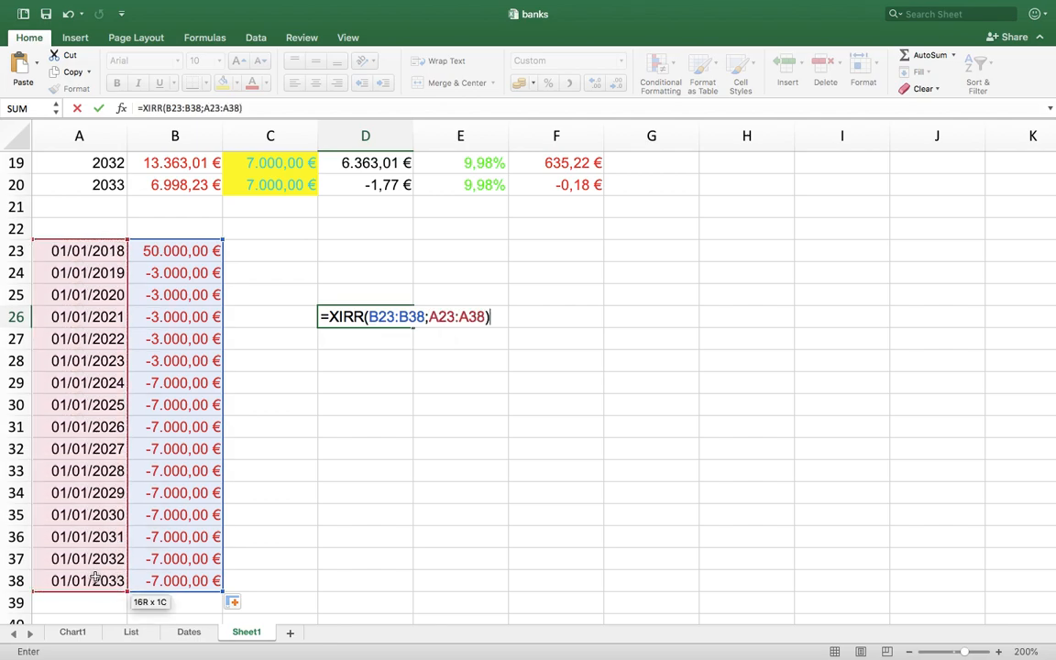
{"action": "key", "text": "Return"}
Format the XIRR result in D26 as a percentage with three decimals
{"action": "left_click", "coordinate": [404, 318]}
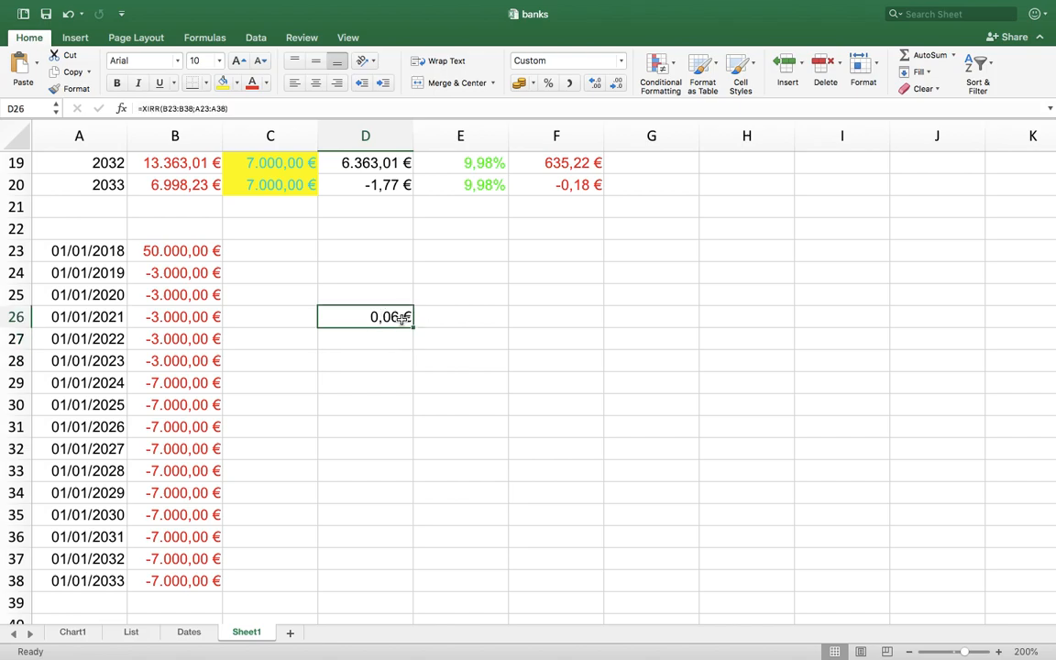
{"action": "left_click", "coordinate": [548, 84]}
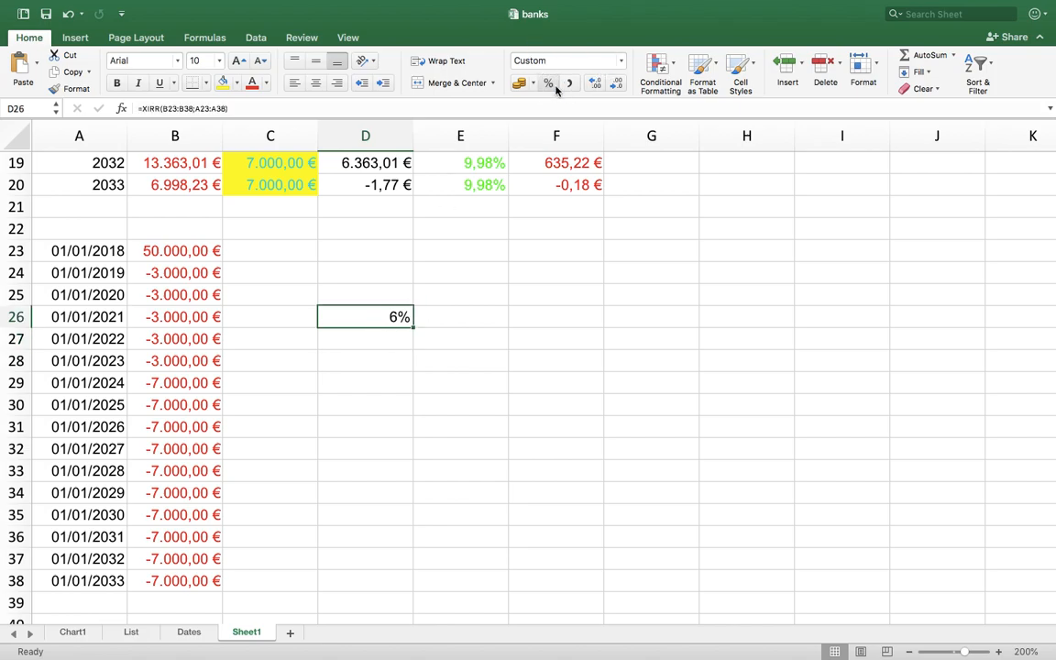
{"action": "left_click", "coordinate": [595, 82]}
{"action": "left_click", "coordinate": [595, 82]}
{"action": "left_click", "coordinate": [595, 83]}
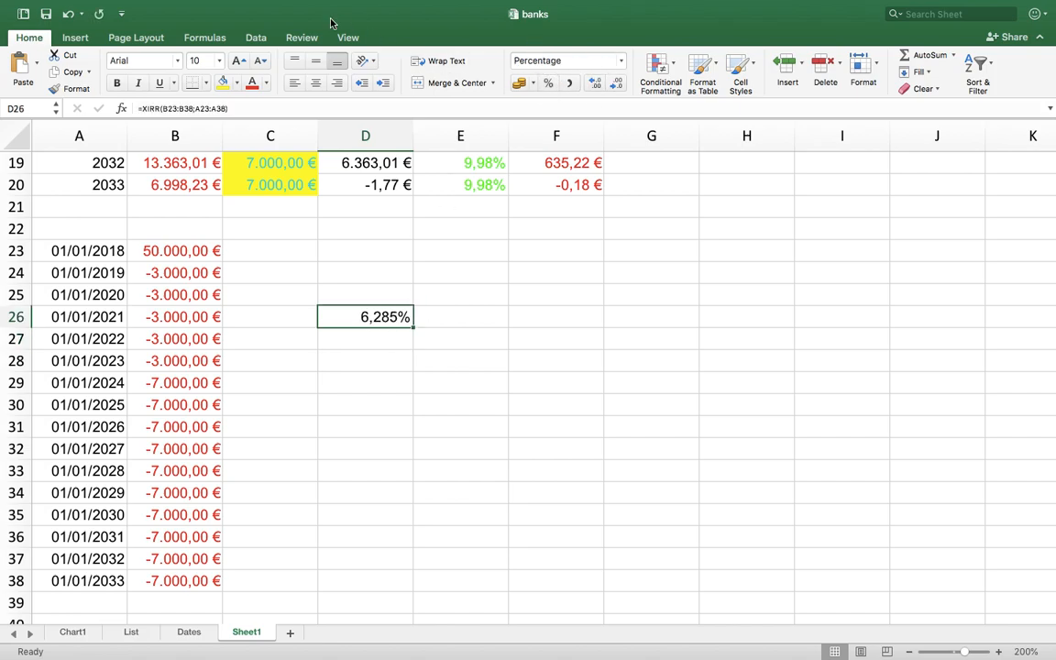
Enter the label "internal rate of return" in E26 and save the workbook
{"action": "left_click", "coordinate": [450, 320]}
{"action": "type", "text": "internal rat"}
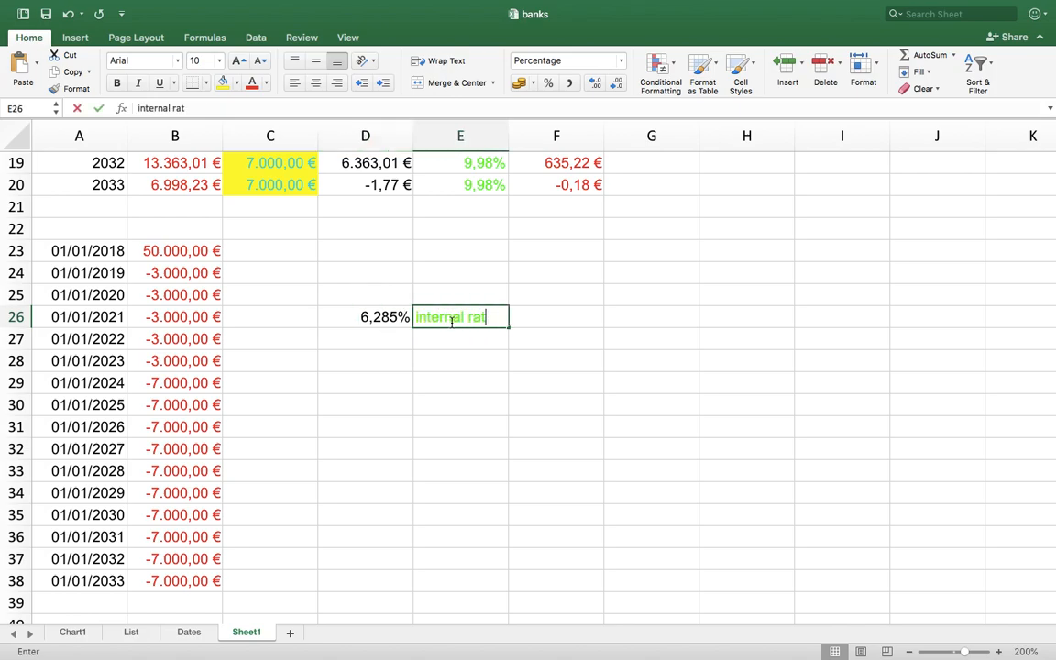
{"action": "type", "text": "e of return"}
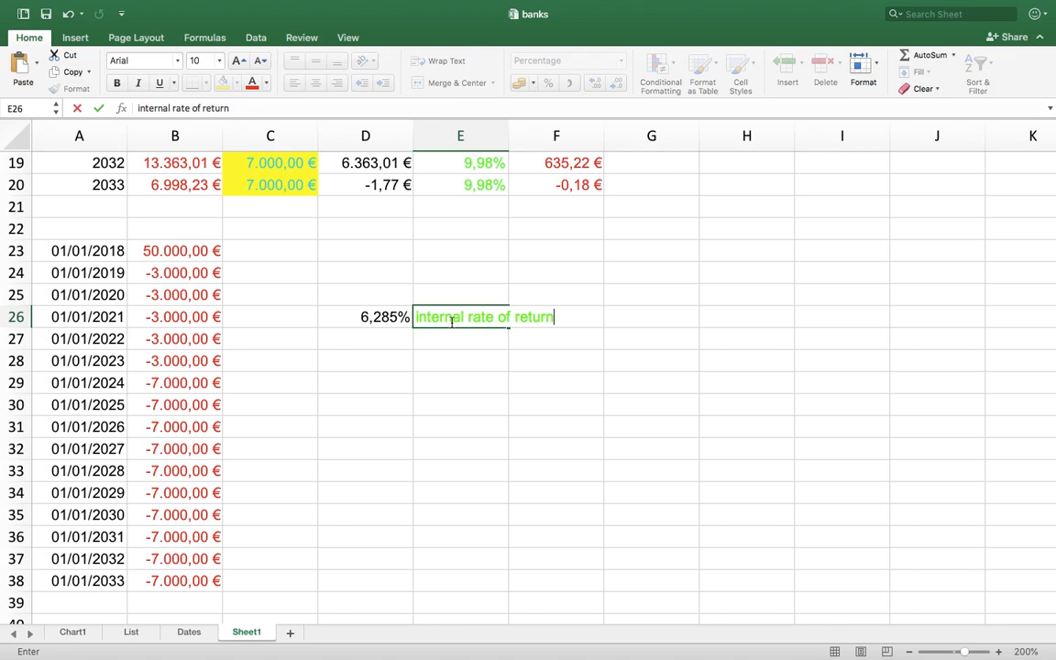
{"action": "key", "text": "Return"}
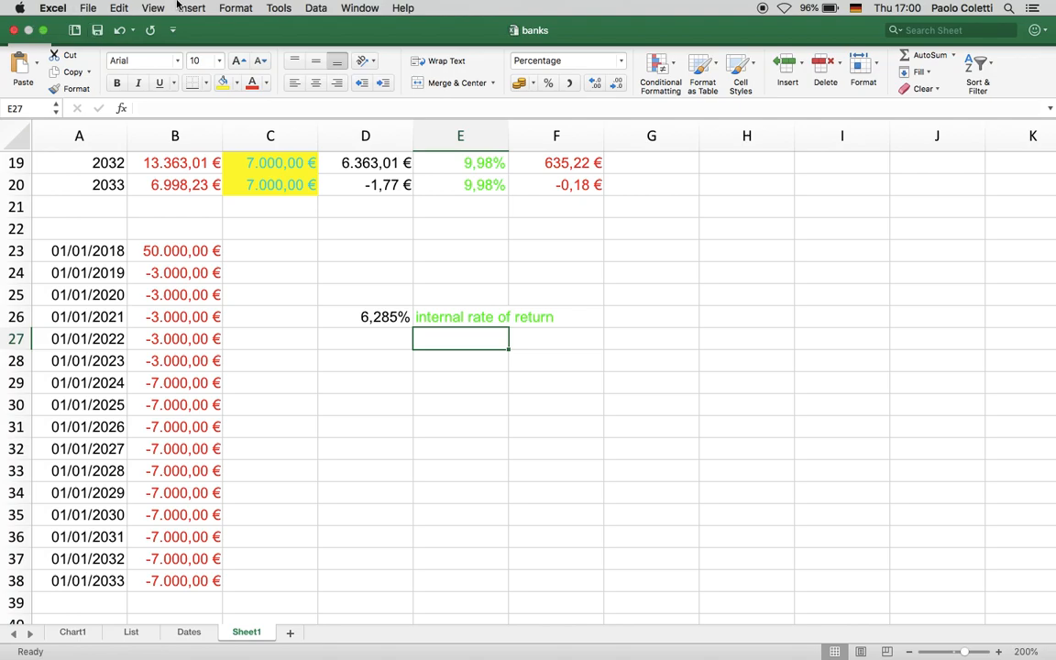
{"action": "left_click", "coordinate": [101, 31]}
Add a new worksheet with the headers x and f(x) in A1:B1 and the first value 0,1 in A2
{"action": "left_click", "coordinate": [291, 634]}
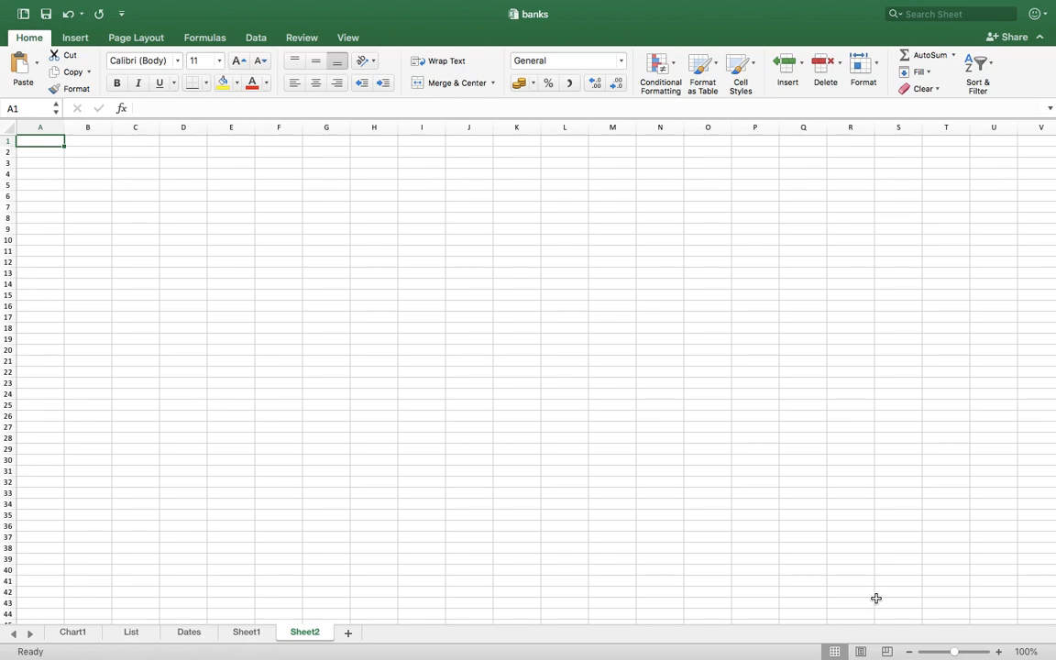
{"action": "type", "text": "x"}
{"action": "key", "text": "Tab"}
{"action": "type", "text": "f(x)"}
{"action": "key", "text": "Return"}
{"action": "type", "text": "0,1"}
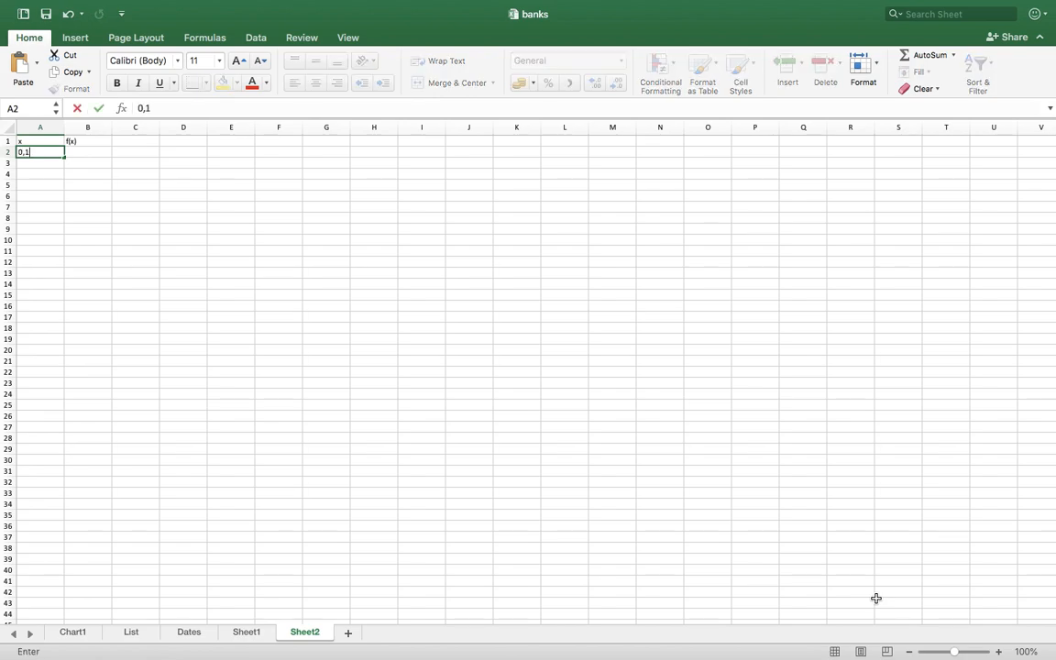
{"action": "key", "text": "Tab"}
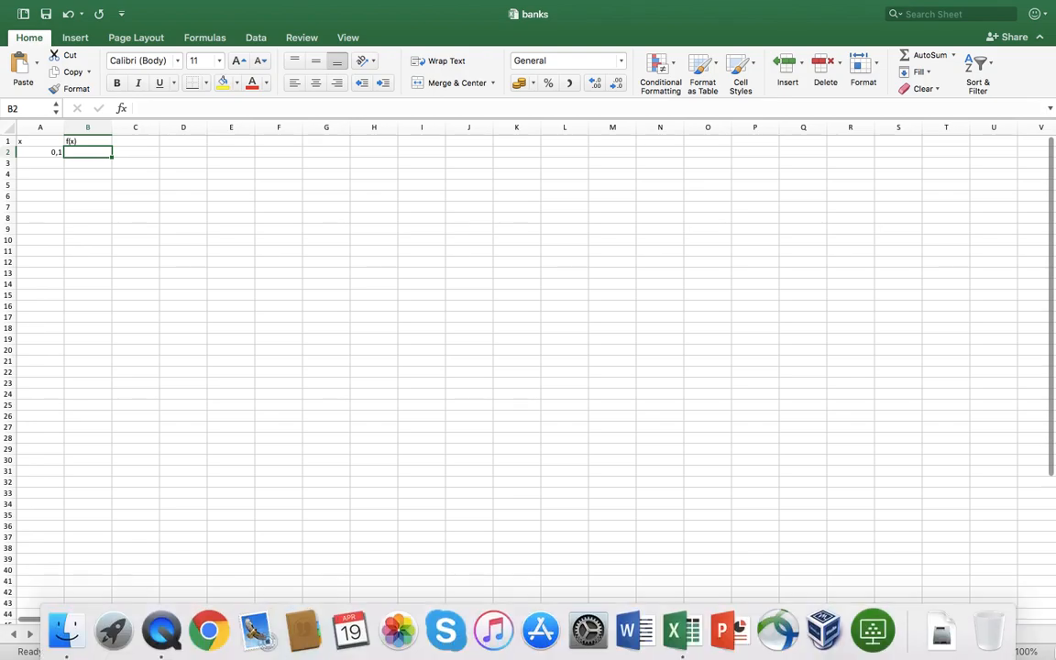
Enter the formula =A2/10-LN(A2) in B2 under f(x)
{"action": "left_click", "coordinate": [1000, 651]}
{"action": "left_click", "coordinate": [999, 651]}
{"action": "left_click", "coordinate": [999, 651]}
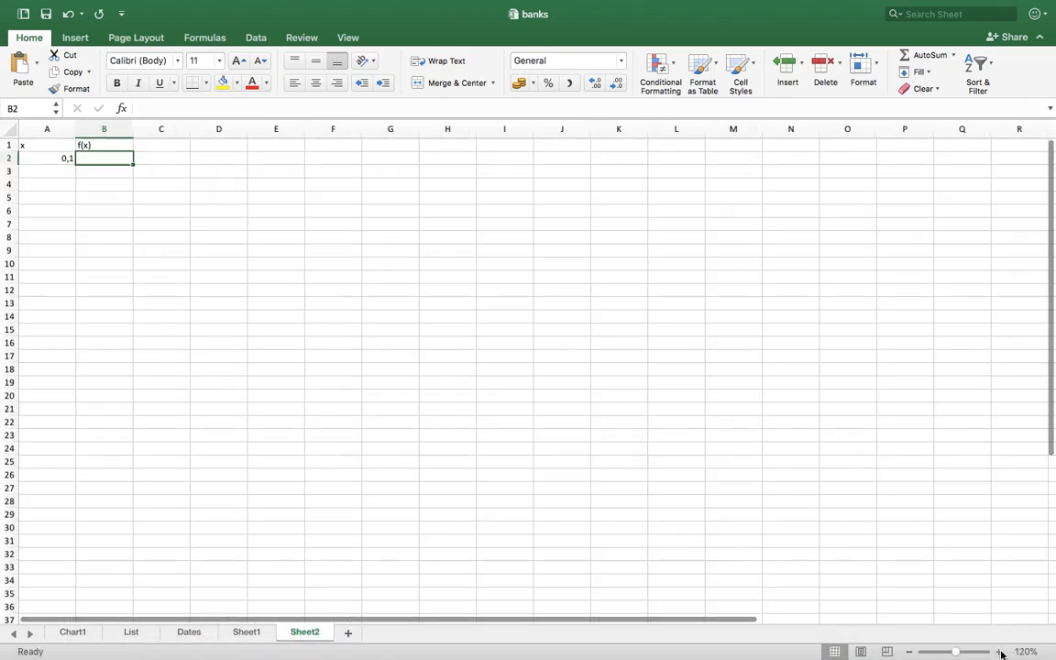
{"action": "left_click", "coordinate": [999, 651]}
{"action": "left_click", "coordinate": [1000, 651]}
{"action": "left_click", "coordinate": [999, 651]}
{"action": "left_click", "coordinate": [1000, 651]}
{"action": "left_click", "coordinate": [999, 651]}
{"action": "left_click", "coordinate": [999, 651]}
{"action": "left_click", "coordinate": [999, 651]}
{"action": "left_click", "coordinate": [1000, 651]}
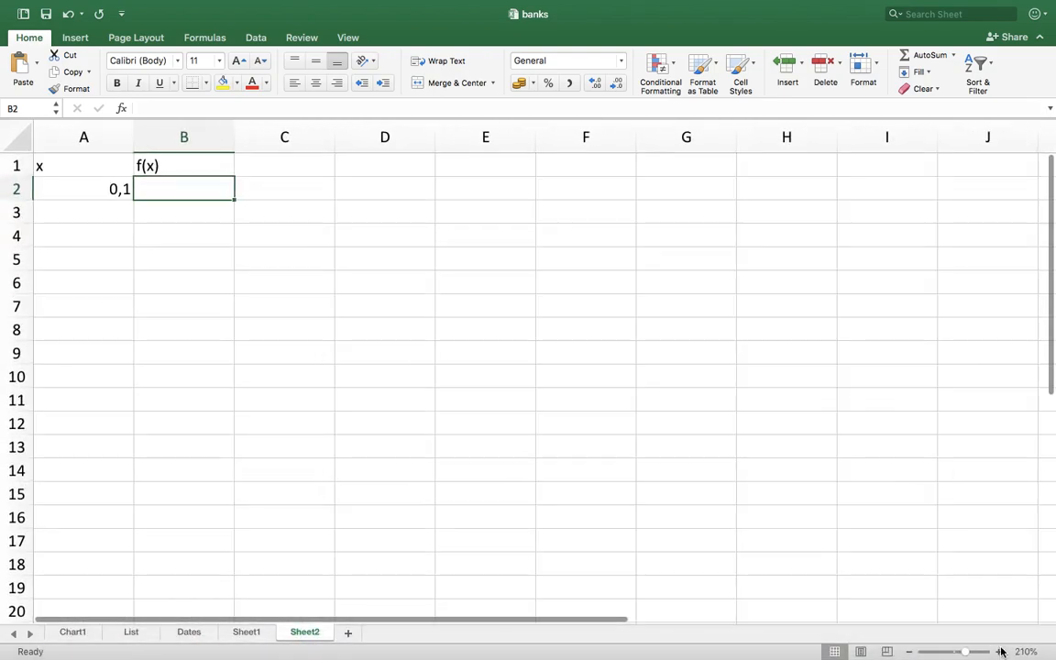
{"action": "type", "text": "="}
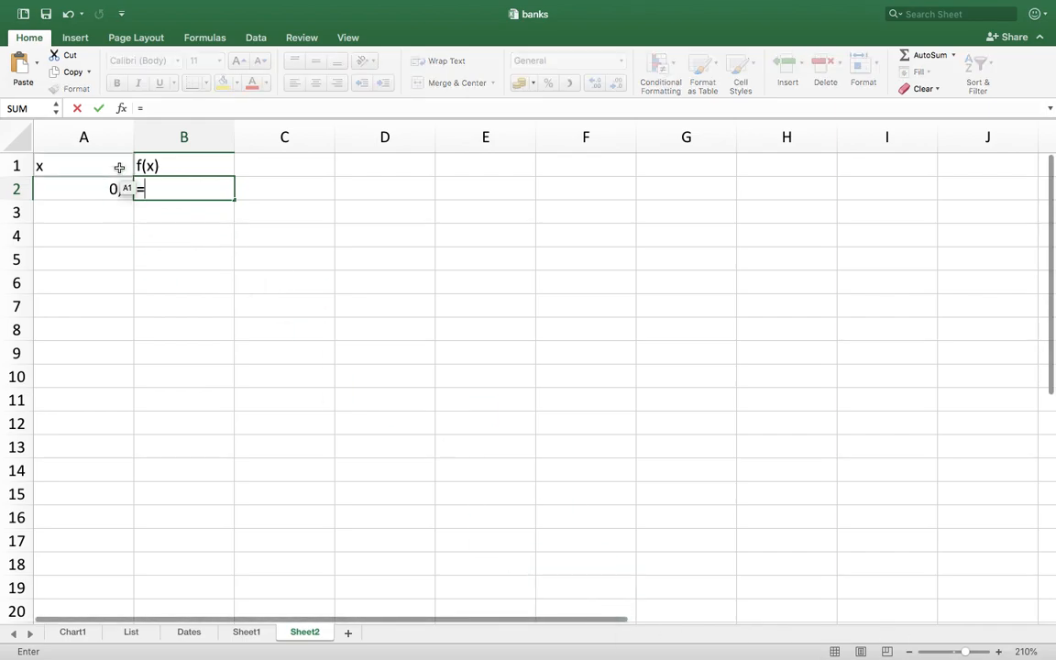
{"action": "left_click", "coordinate": [119, 188]}
{"action": "type", "text": "/10-LN("}
{"action": "left_click", "coordinate": [106, 190]}
{"action": "type", "text": ")"}
{"action": "key", "text": "Return"}
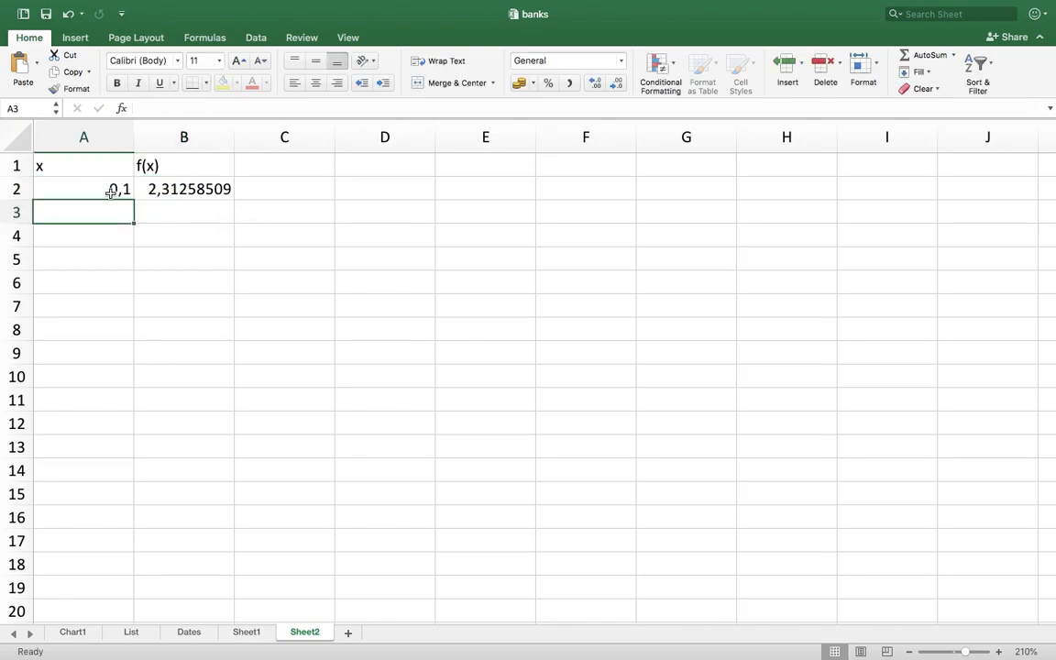
Enter 0,2 in A3 and fill the f(x) formula down to B3
{"action": "left_click_drag", "start_coordinate": [121, 189], "coordinate": [197, 189]}
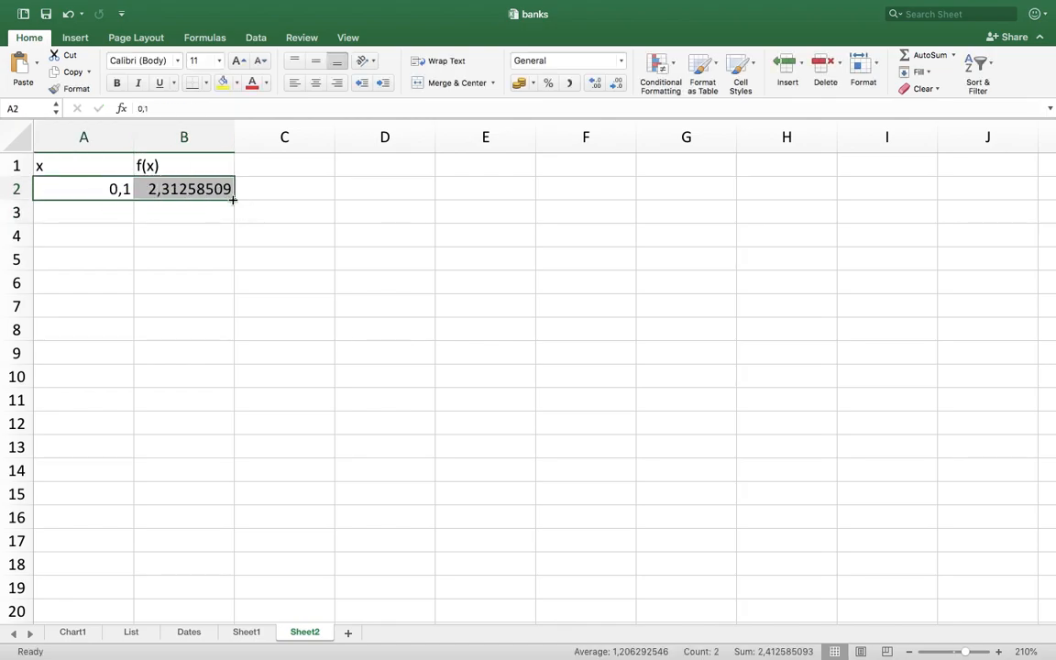
{"action": "left_click", "coordinate": [106, 215]}
{"action": "type", "text": "0,2"}
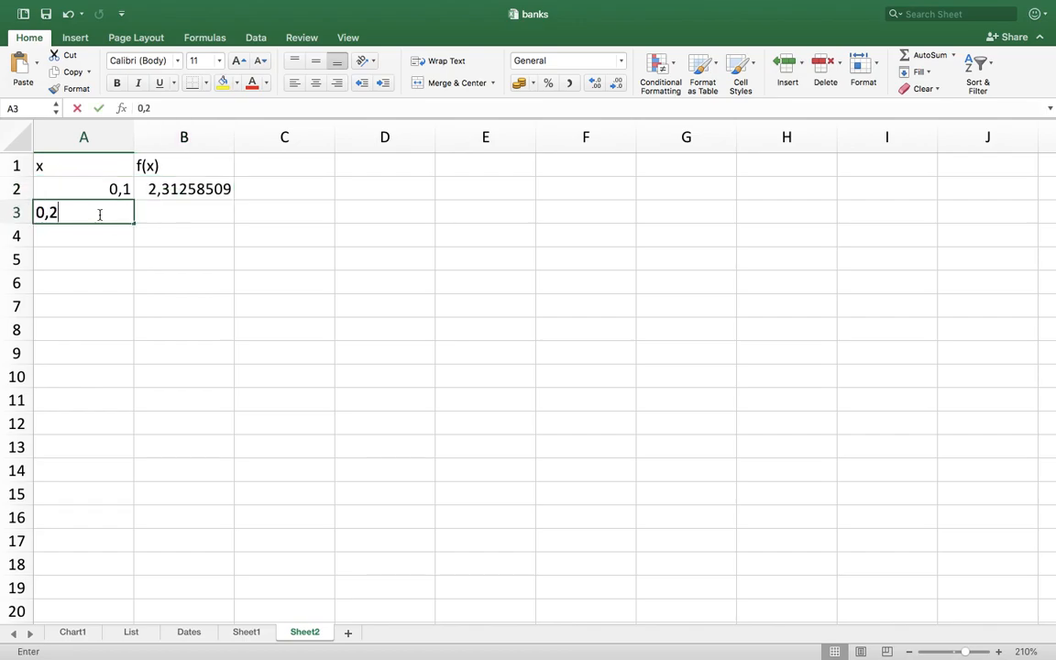
{"action": "key", "text": "Tab"}
{"action": "left_click", "coordinate": [186, 188]}
{"action": "left_click_drag", "start_coordinate": [235, 199], "coordinate": [236, 208]}
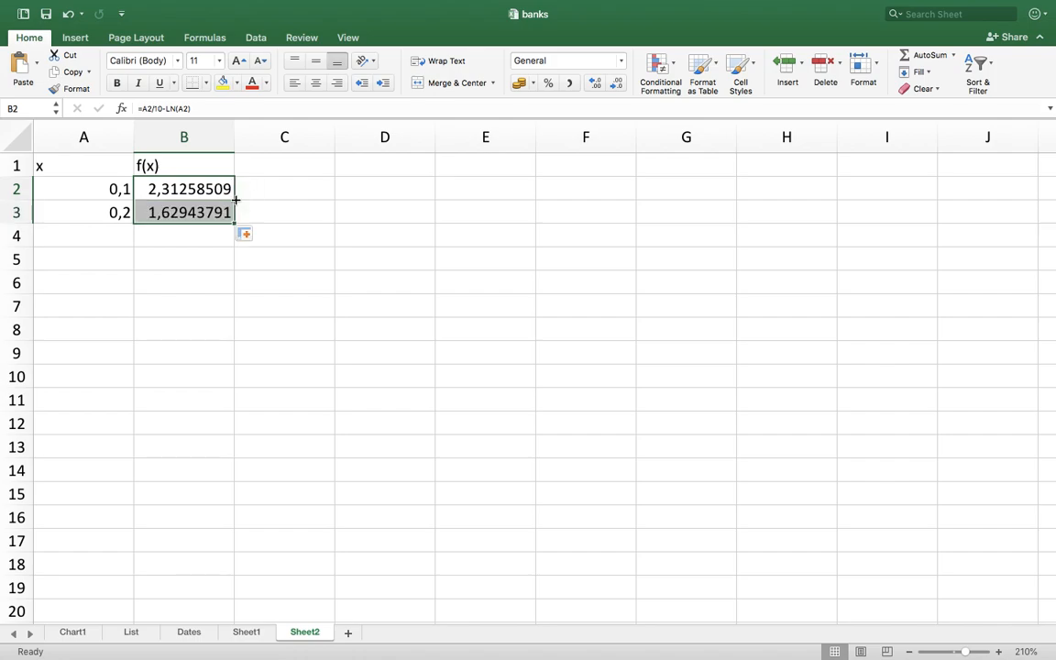
Extend the x series in steps of 0,1 and its f(x) formula from rows 2 and 3 down to row 398
{"action": "left_click_drag", "start_coordinate": [122, 192], "coordinate": [227, 507]}
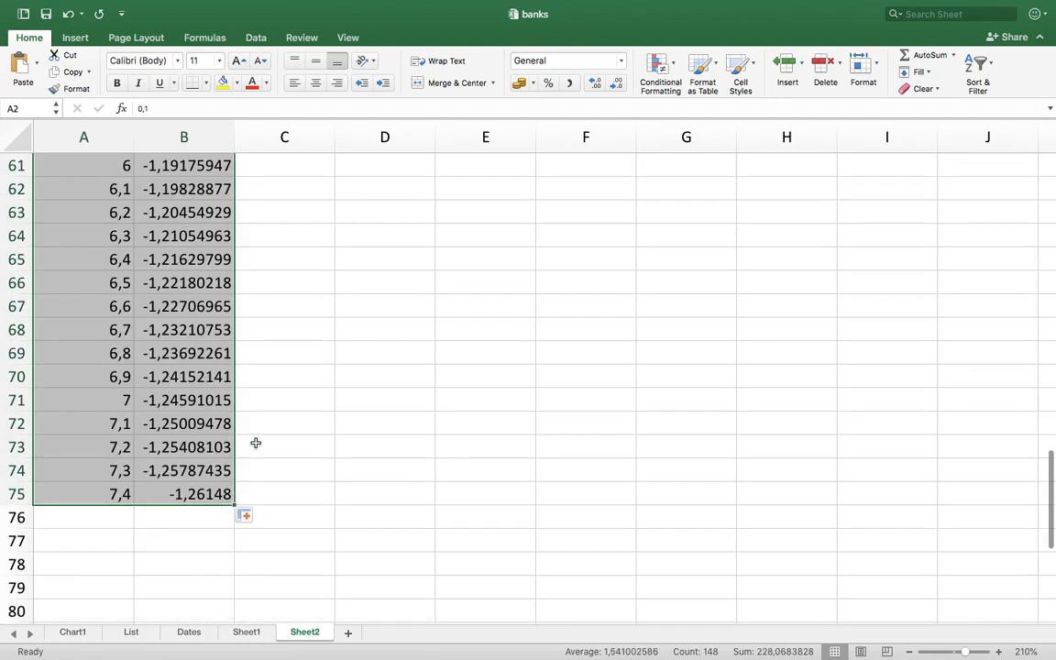
{"action": "scroll", "coordinate": [256, 443], "scroll_direction": "down", "scroll_amount": 8}
{"action": "scroll", "coordinate": [256, 443], "scroll_direction": "up", "scroll_amount": 20}
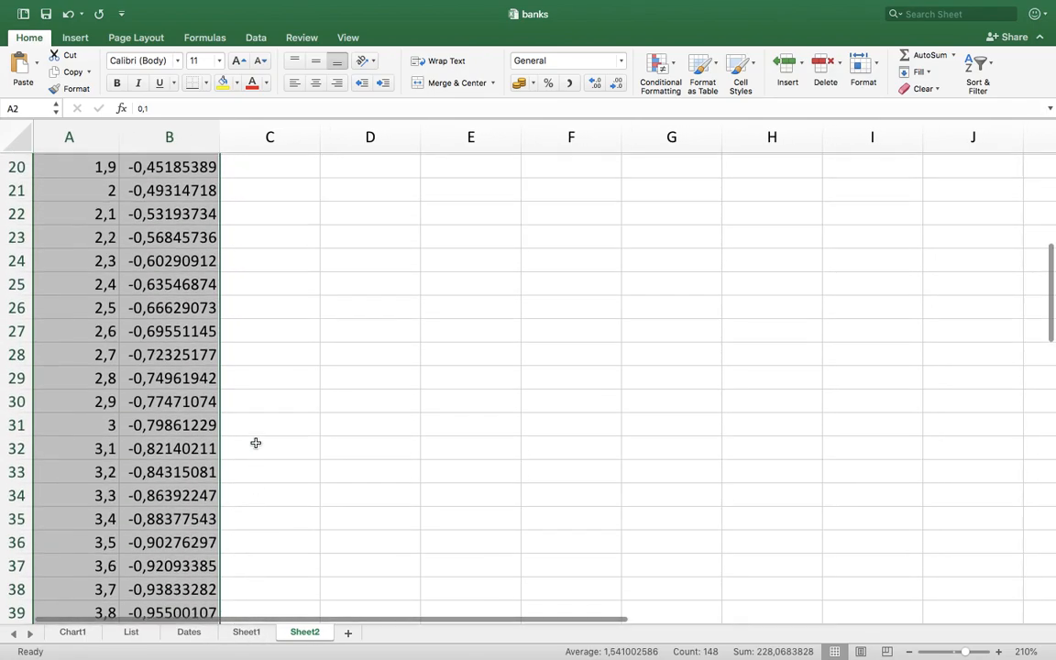
{"action": "scroll", "coordinate": [256, 442], "scroll_direction": "up", "scroll_amount": 5}
{"action": "scroll", "coordinate": [256, 443], "scroll_direction": "down", "scroll_amount": 10}
{"action": "scroll", "coordinate": [255, 443], "scroll_direction": "down", "scroll_amount": 15}
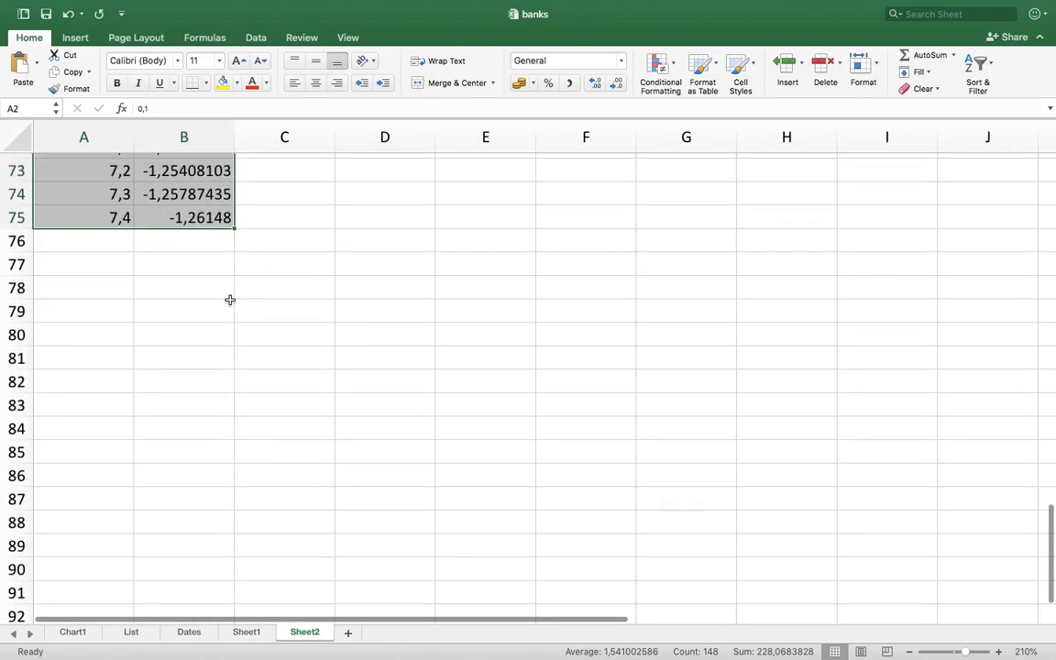
{"action": "left_click_drag", "start_coordinate": [107, 195], "coordinate": [184, 227]}
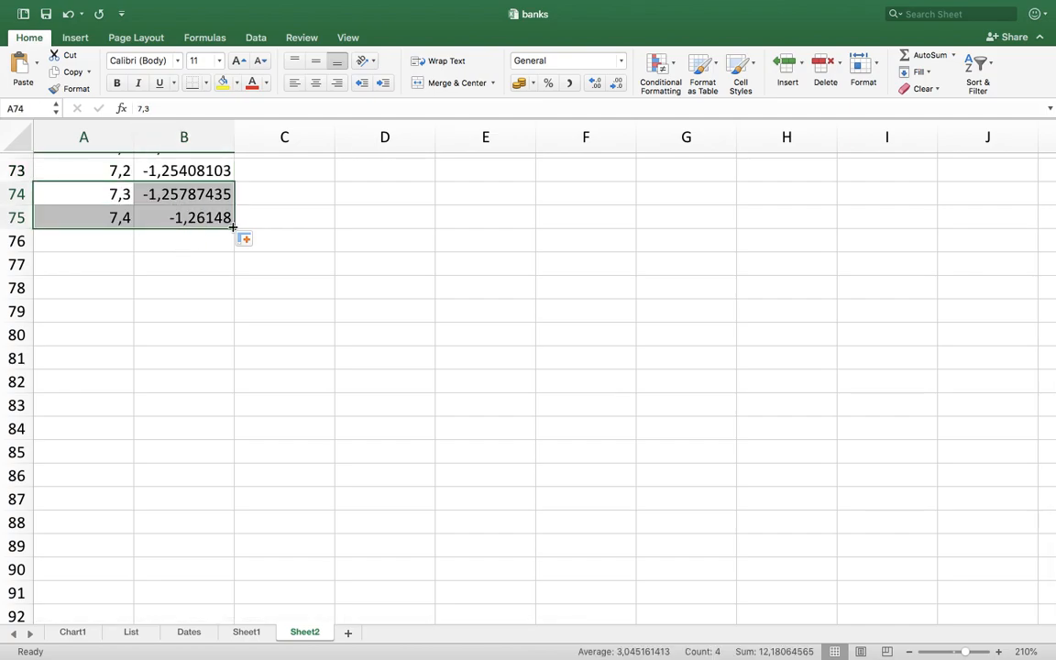
{"action": "left_click_drag", "start_coordinate": [244, 392], "coordinate": [246, 504]}
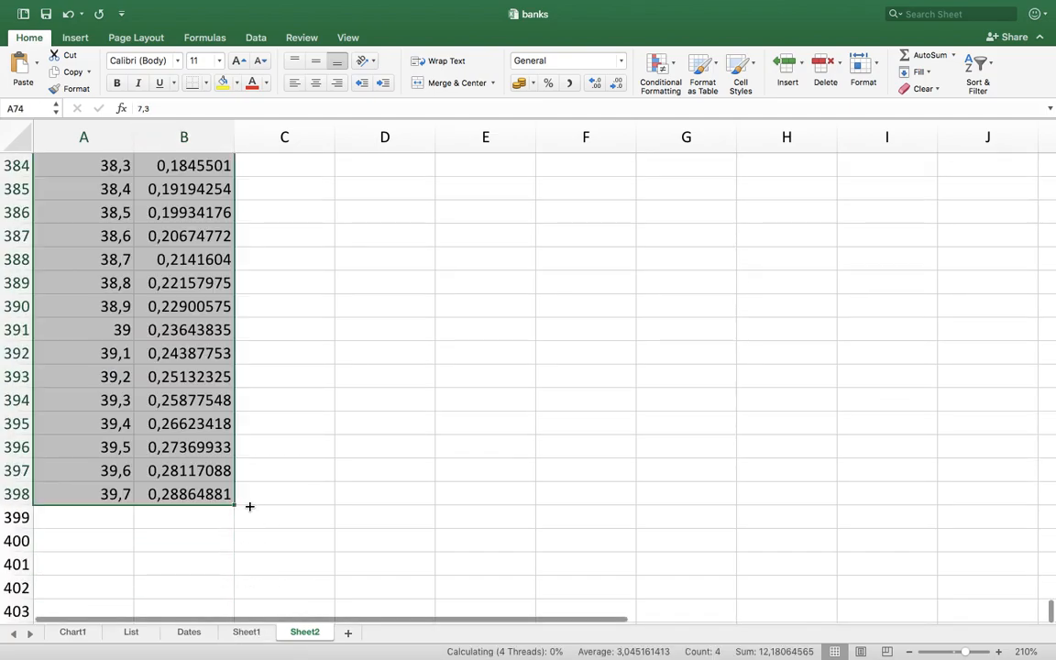
Extend the x and f(x) columns from row 398 down to row 401, where x reaches 40
{"action": "scroll", "coordinate": [273, 424], "scroll_direction": "up", "scroll_amount": 20}
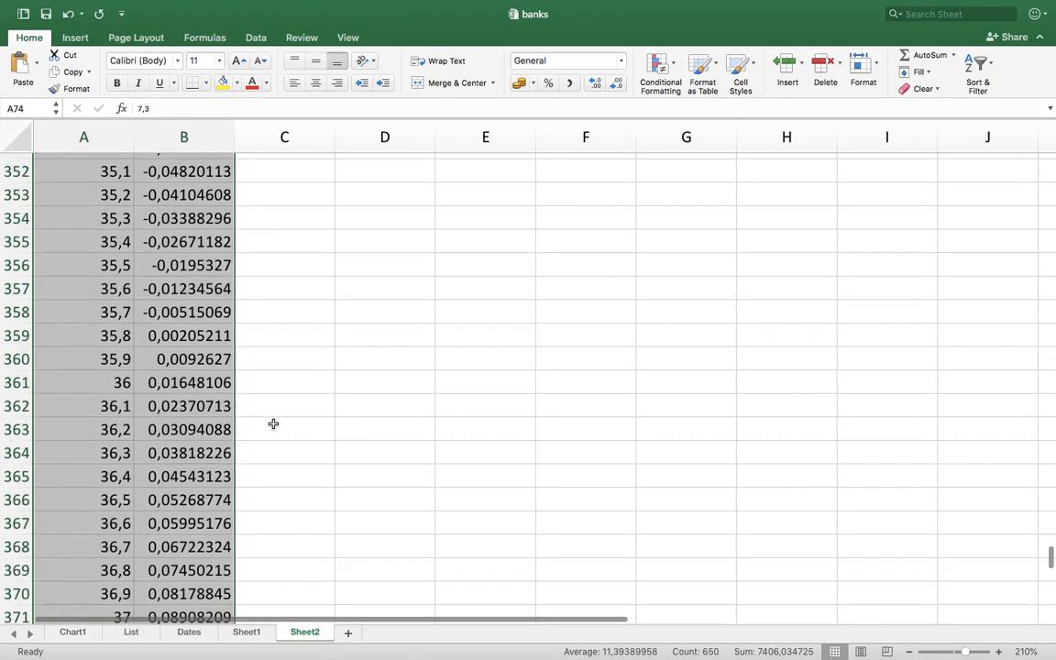
{"action": "scroll", "coordinate": [273, 423], "scroll_direction": "up", "scroll_amount": 5}
{"action": "scroll", "coordinate": [273, 423], "scroll_direction": "down", "scroll_amount": 12}
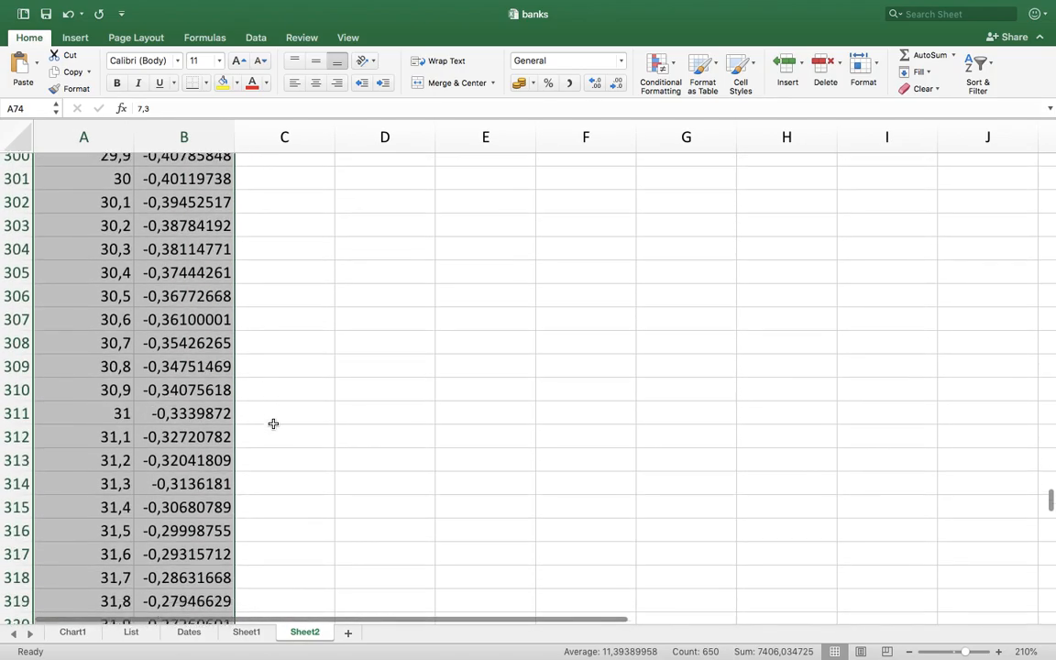
{"action": "scroll", "coordinate": [274, 424], "scroll_direction": "down", "scroll_amount": 11}
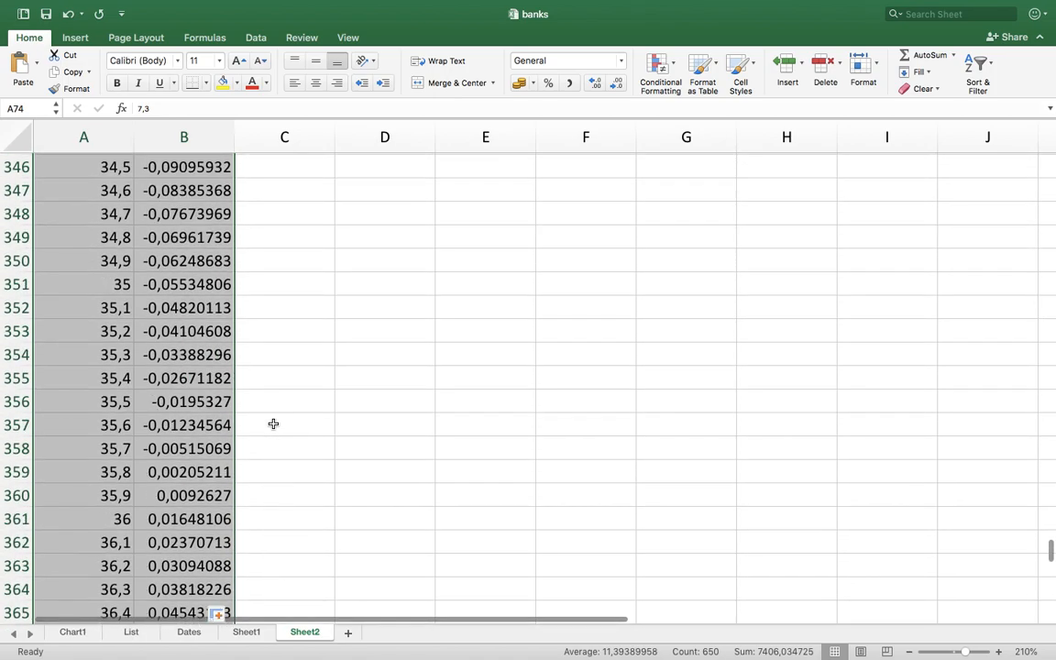
{"action": "scroll", "coordinate": [273, 424], "scroll_direction": "down", "scroll_amount": 18}
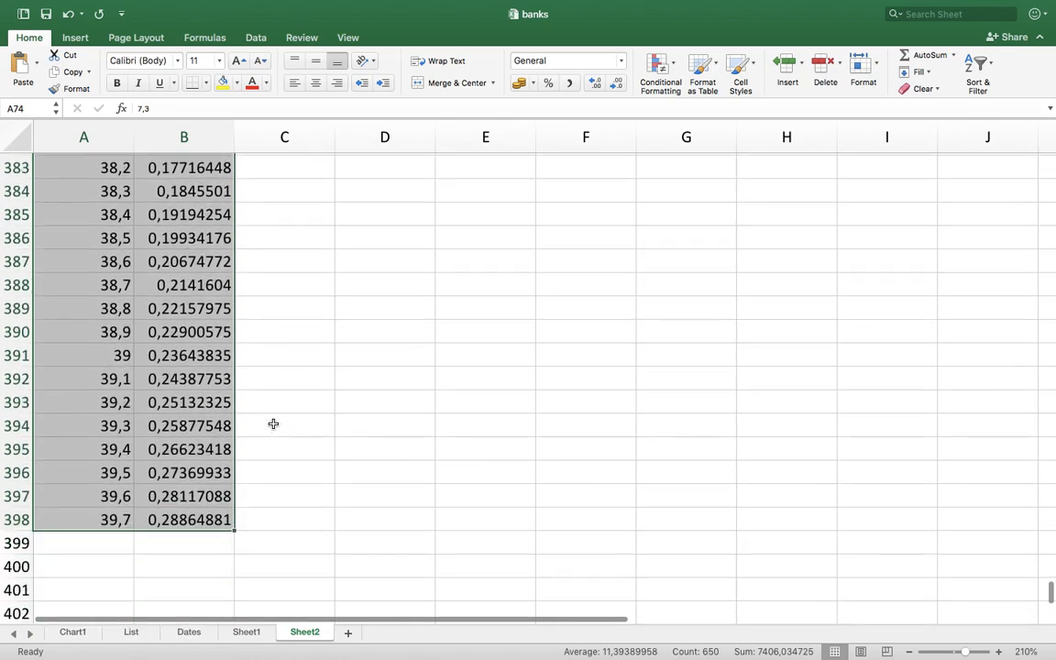
{"action": "scroll", "coordinate": [274, 424], "scroll_direction": "down", "scroll_amount": 4}
Insert a scatter chart with straight lines and no markers from A1:B401 and place it beside the upper table rows, over columns E to J
{"action": "left_click_drag", "start_coordinate": [115, 337], "coordinate": [83, 7]}
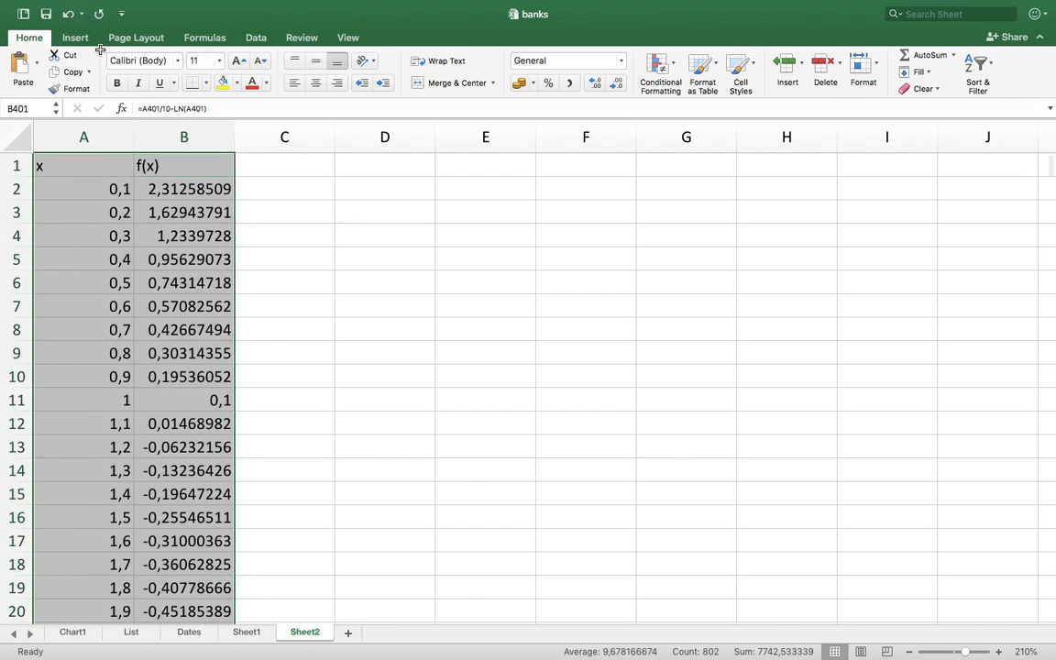
{"action": "left_click", "coordinate": [74, 38]}
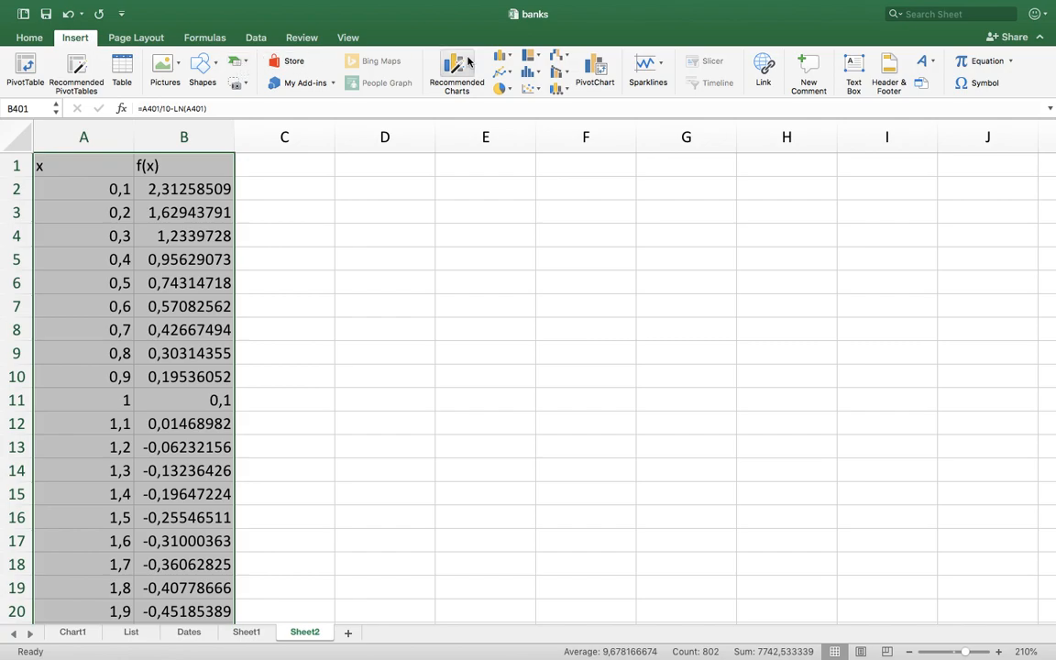
{"action": "left_click", "coordinate": [538, 90]}
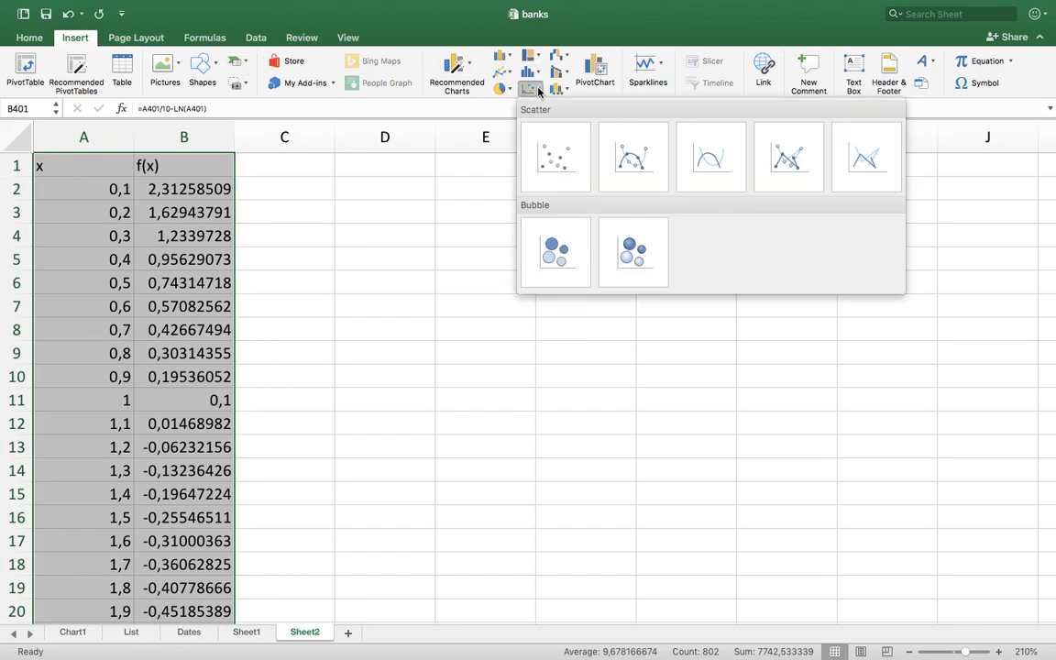
{"action": "left_click", "coordinate": [864, 163]}
{"action": "left_click_drag", "start_coordinate": [621, 224], "coordinate": [822, 171]}
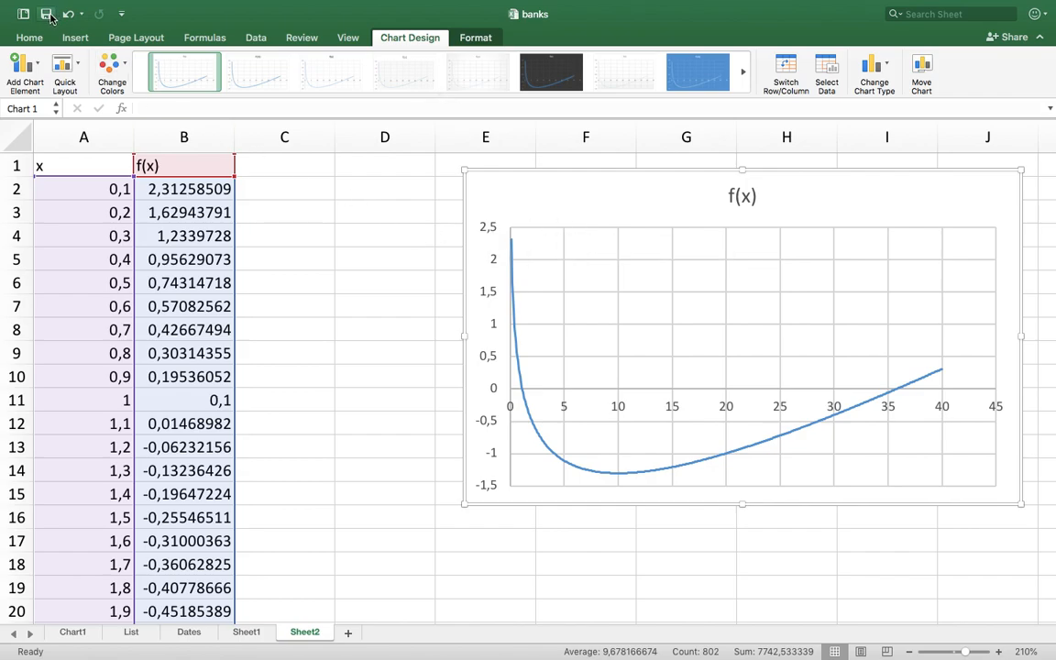
Copy A2:B3 into D2:E3 and move the f(x) chart down so the pasted cells are uncovered
{"action": "left_click_drag", "start_coordinate": [108, 192], "coordinate": [177, 207]}
{"action": "key", "text": "super+c"}
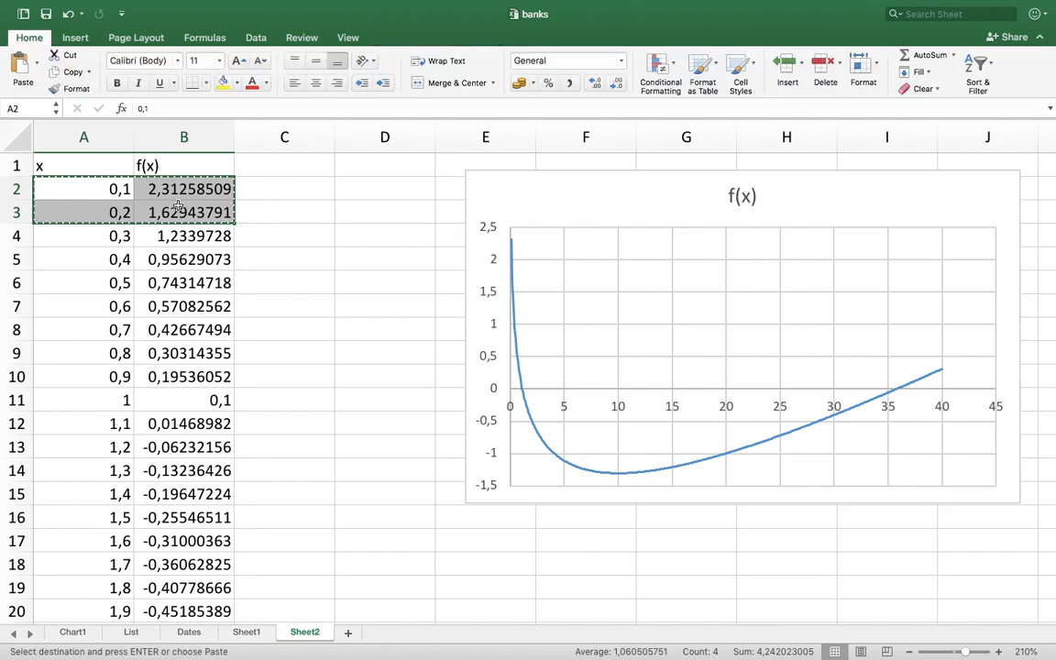
{"action": "left_click", "coordinate": [364, 190]}
{"action": "key", "text": "super+v"}
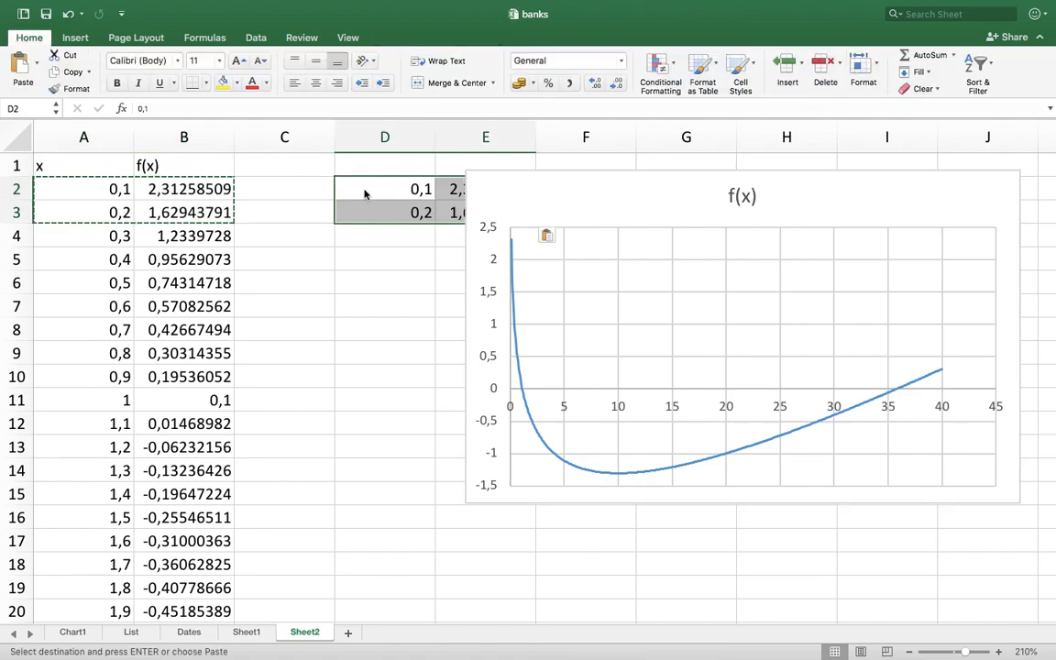
{"action": "left_click", "coordinate": [504, 174]}
{"action": "left_click_drag", "start_coordinate": [504, 174], "coordinate": [412, 252]}
{"action": "left_click", "coordinate": [420, 189]}
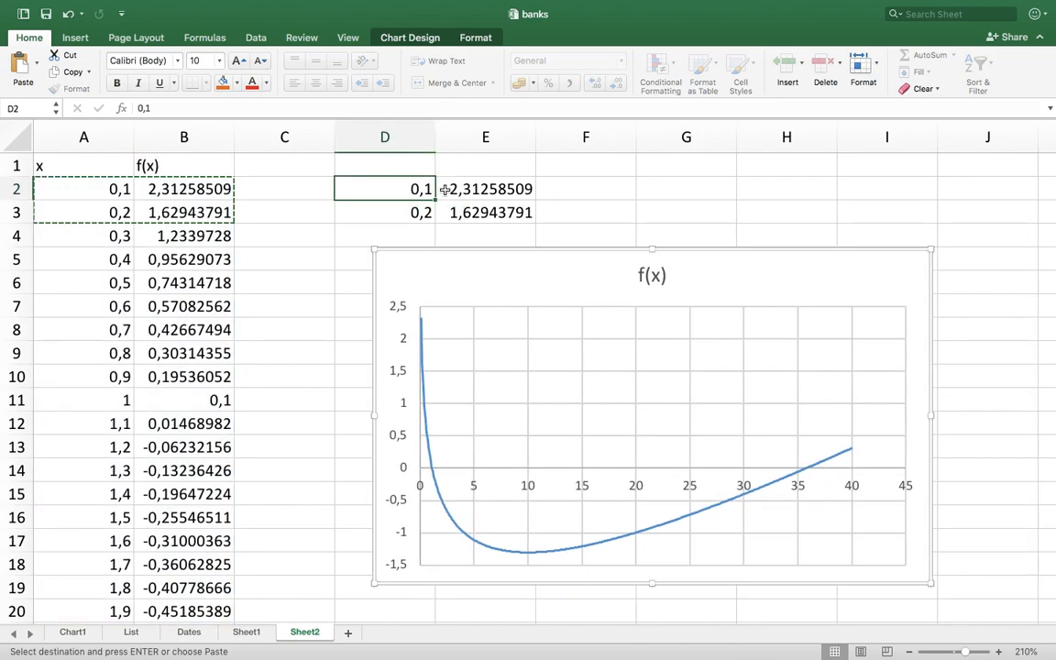
Run Goal Seek to bring E2 to 0 by changing D2, and keep the solution
{"action": "left_click", "coordinate": [478, 191]}
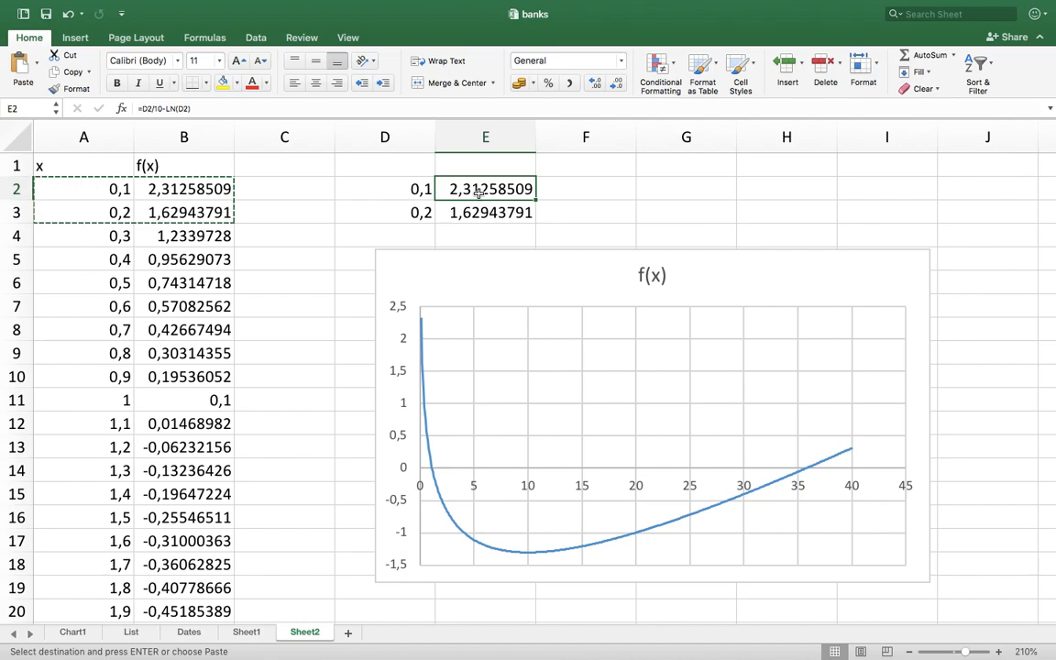
{"action": "left_click", "coordinate": [254, 38]}
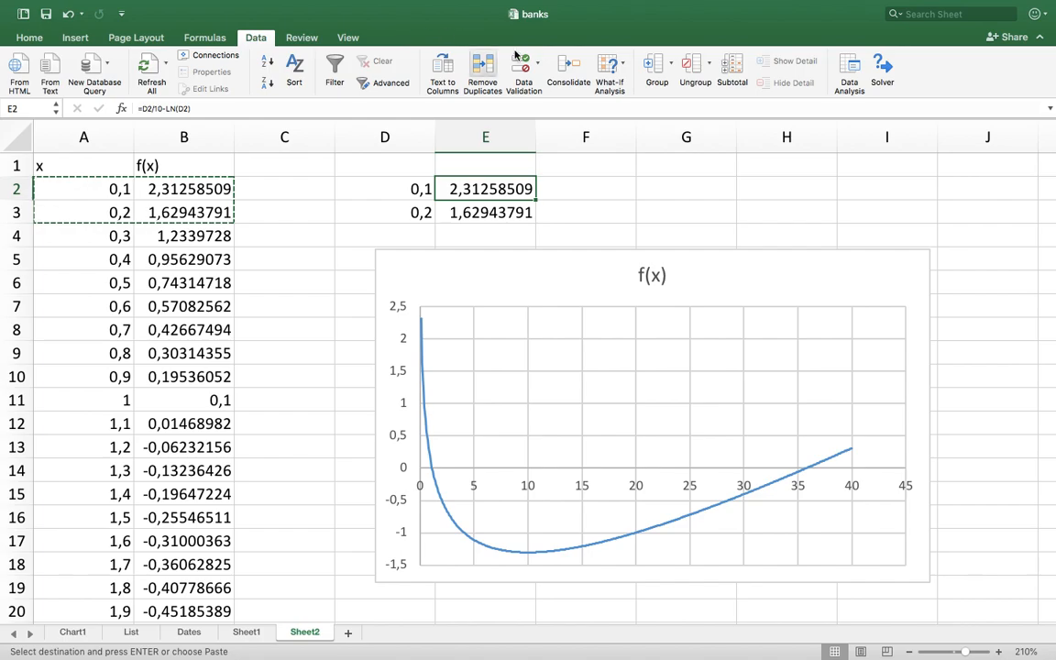
{"action": "left_click", "coordinate": [617, 75]}
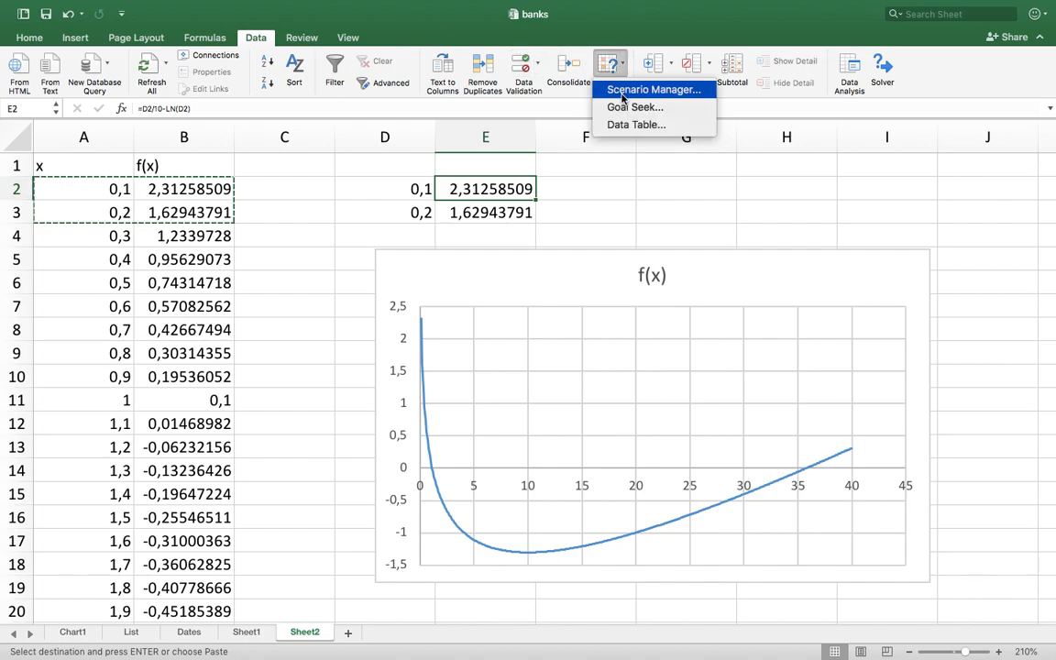
{"action": "left_click", "coordinate": [629, 108]}
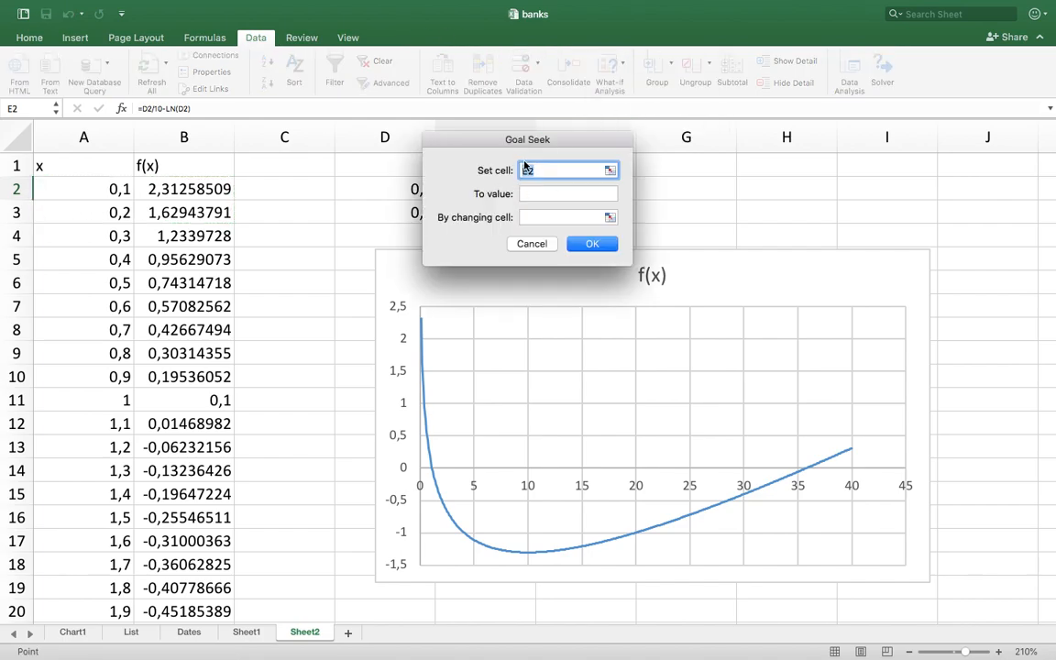
{"action": "left_click_drag", "start_coordinate": [520, 144], "coordinate": [761, 128]}
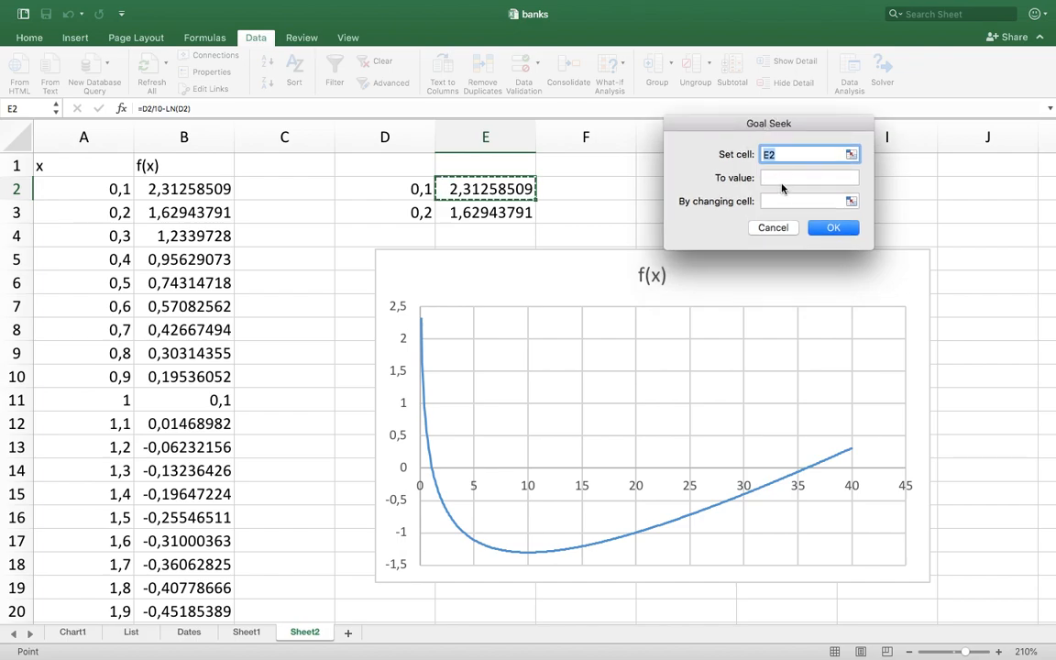
{"action": "left_click", "coordinate": [782, 178]}
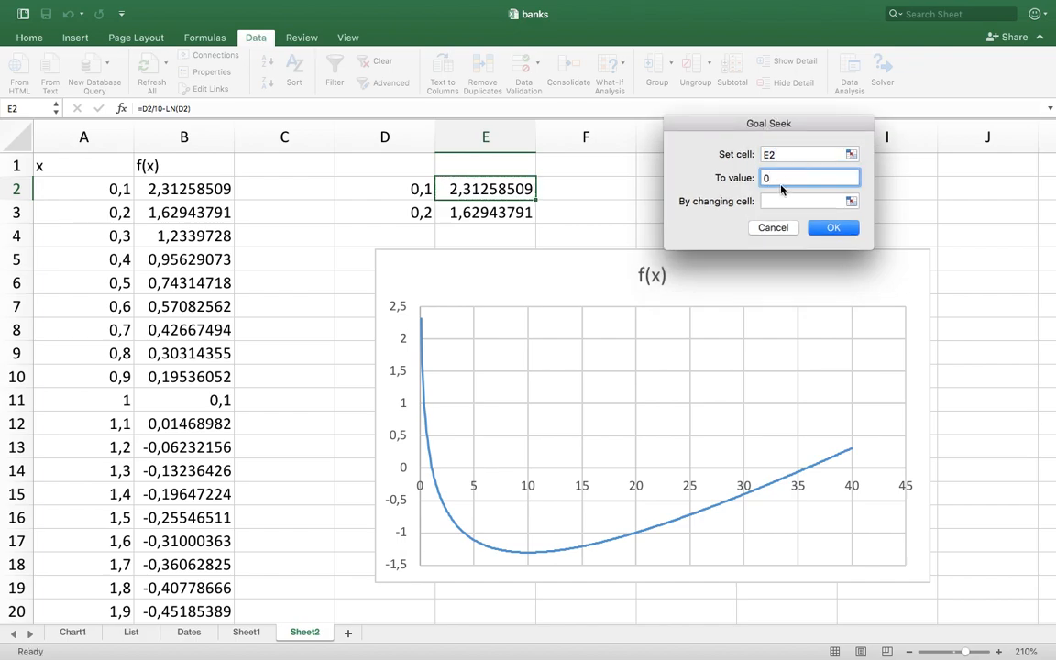
{"action": "left_click", "coordinate": [783, 199]}
{"action": "left_click", "coordinate": [353, 191]}
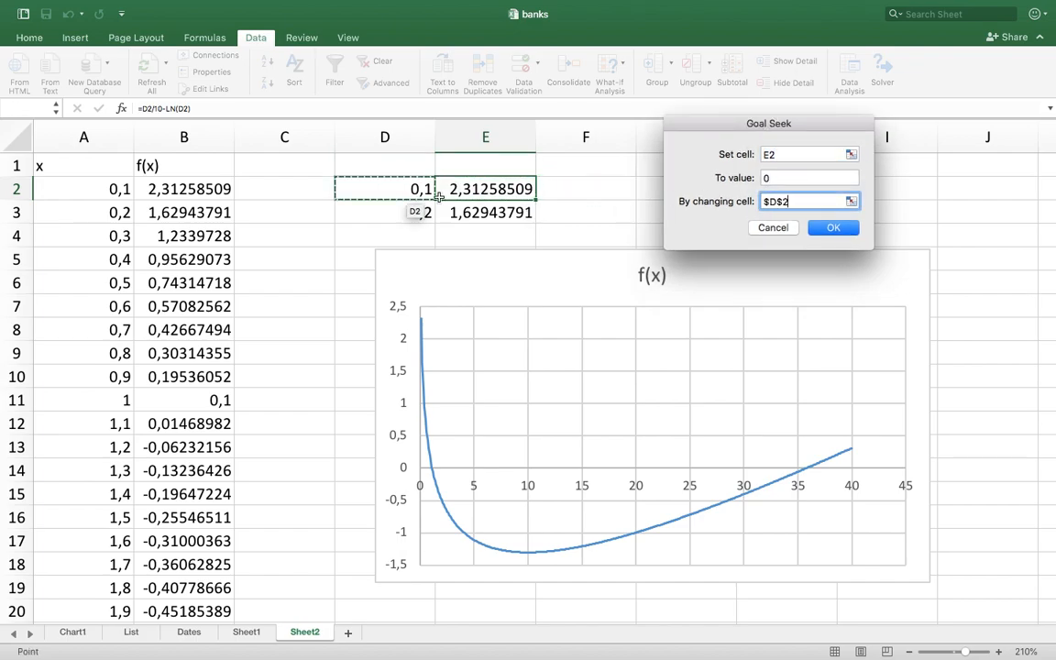
{"action": "left_click", "coordinate": [855, 230]}
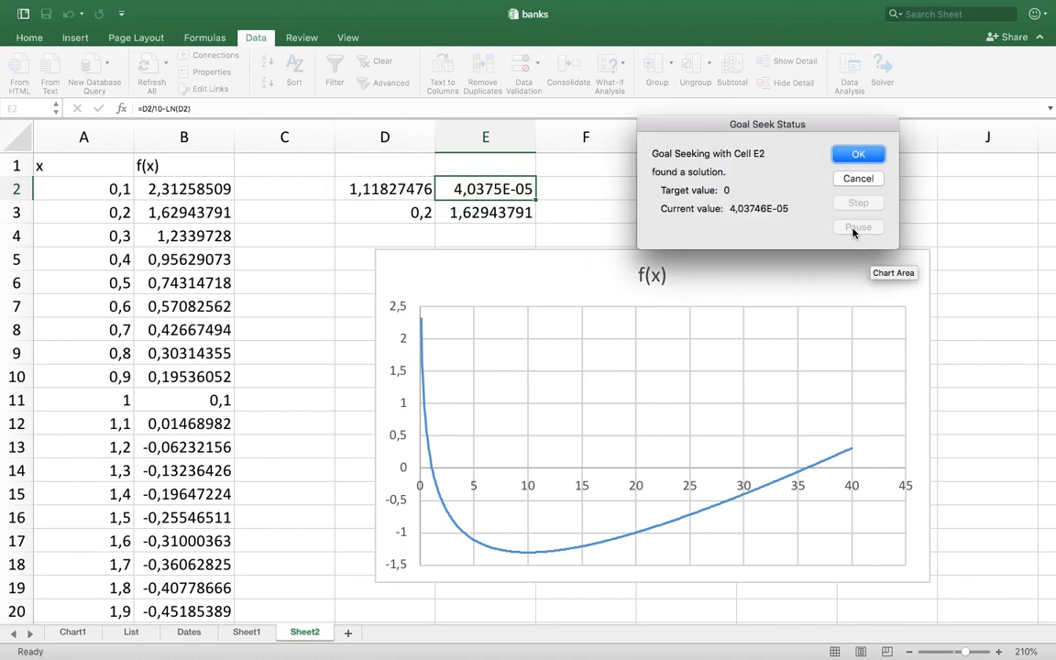
{"action": "left_click", "coordinate": [852, 156]}
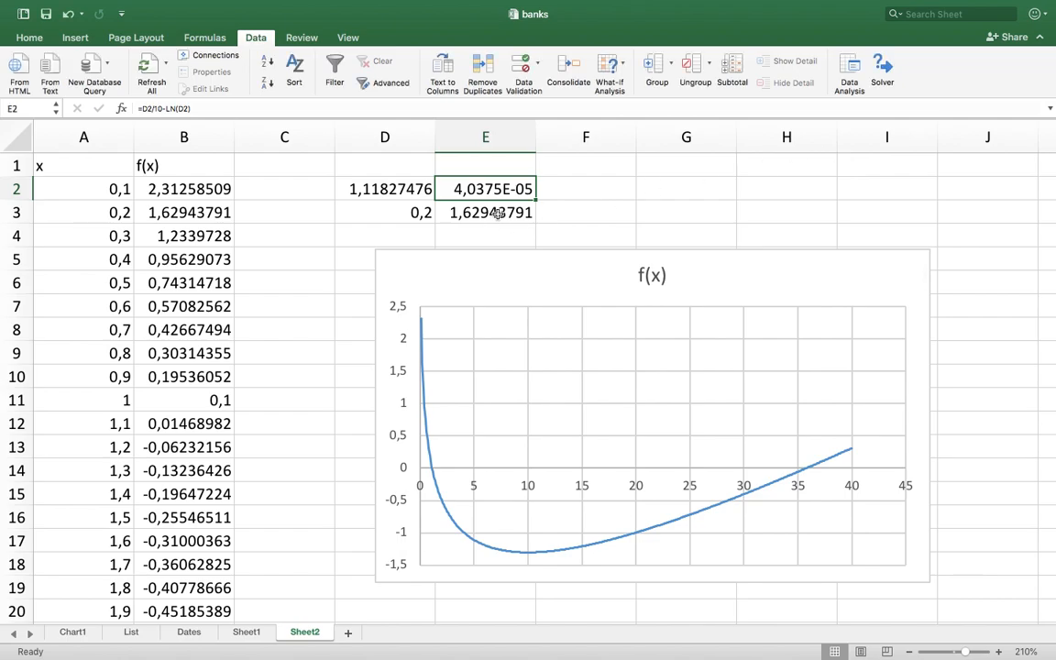
Enter 35 in D3 as the starting x for the second root
{"action": "left_click", "coordinate": [402, 212]}
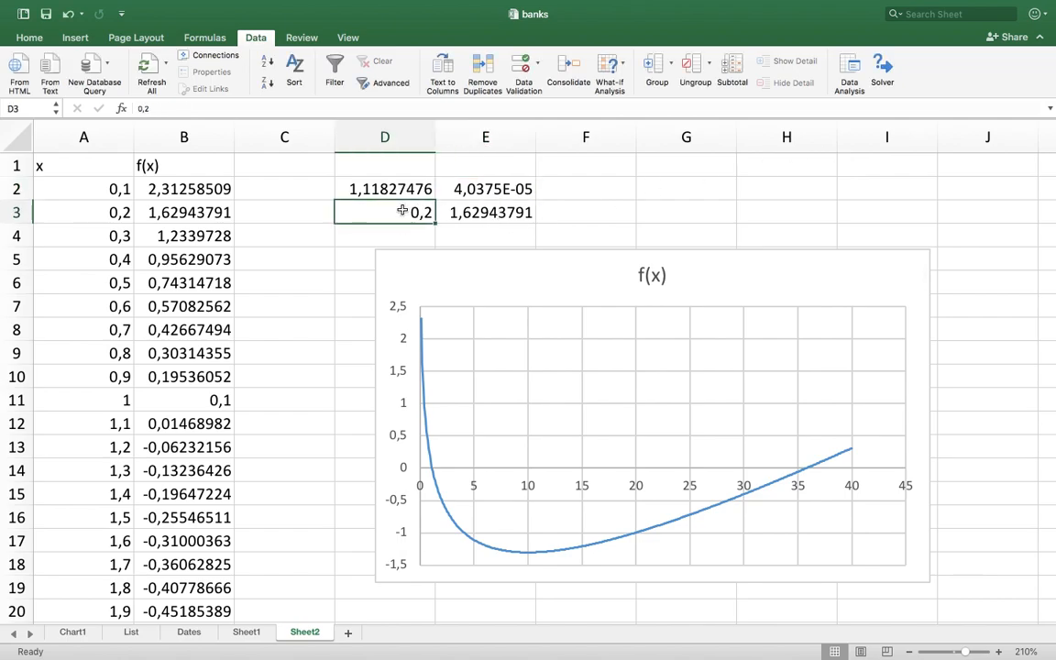
{"action": "type", "text": "35"}
{"action": "key", "text": "Return"}
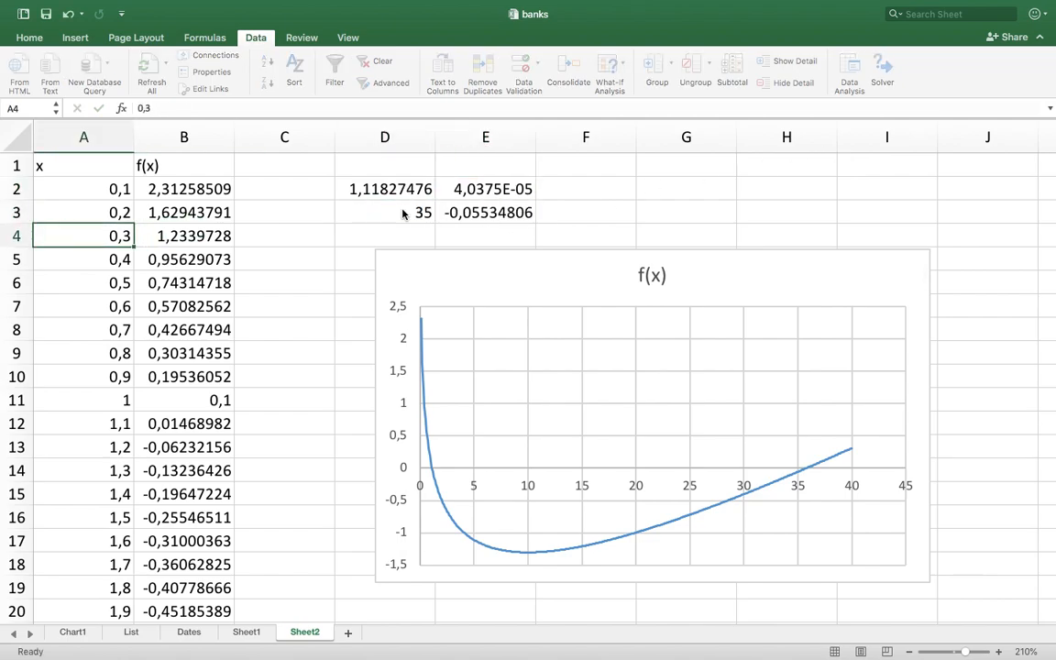
Run Goal Seek to bring E3 to 0 by changing D3, and keep the solution
{"action": "left_click", "coordinate": [509, 212]}
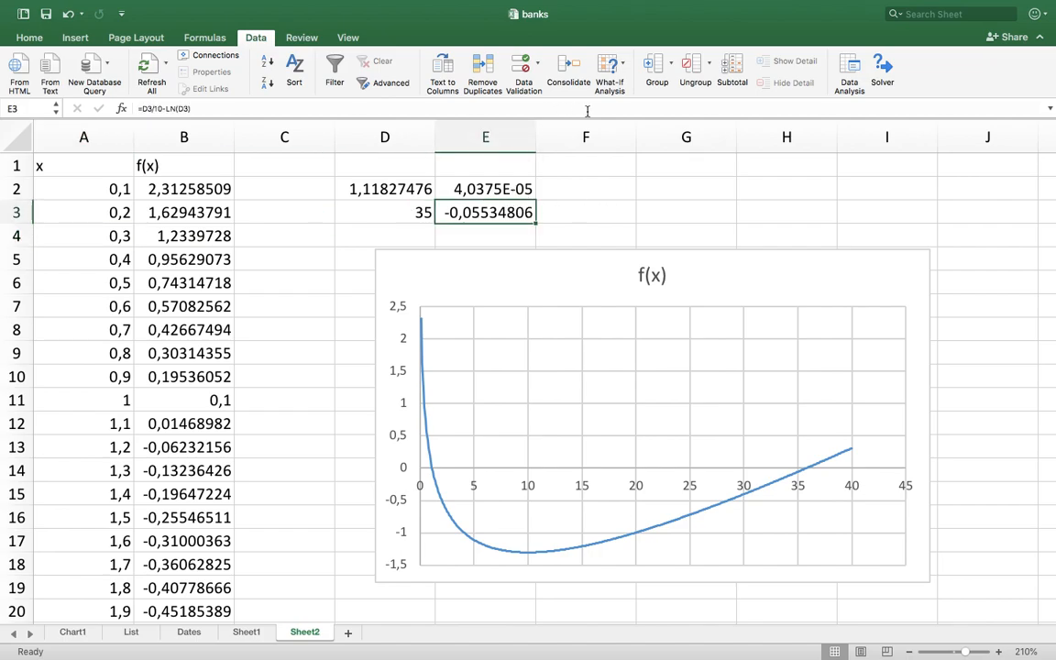
{"action": "left_click", "coordinate": [627, 74]}
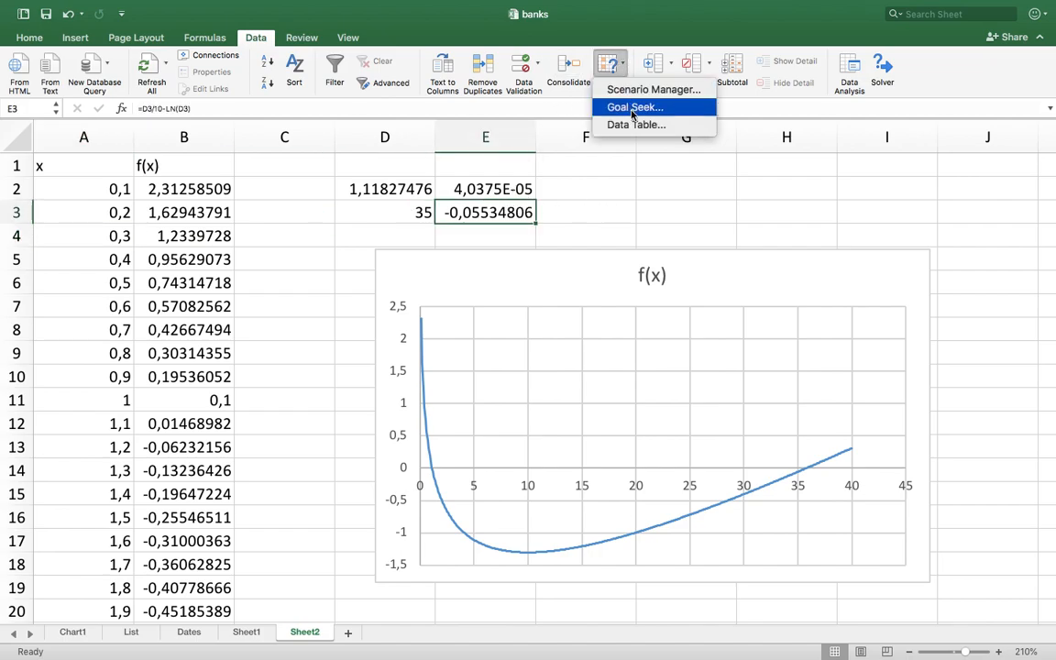
{"action": "left_click", "coordinate": [632, 108]}
{"action": "left_click_drag", "start_coordinate": [539, 142], "coordinate": [763, 122]}
{"action": "left_click", "coordinate": [757, 174]}
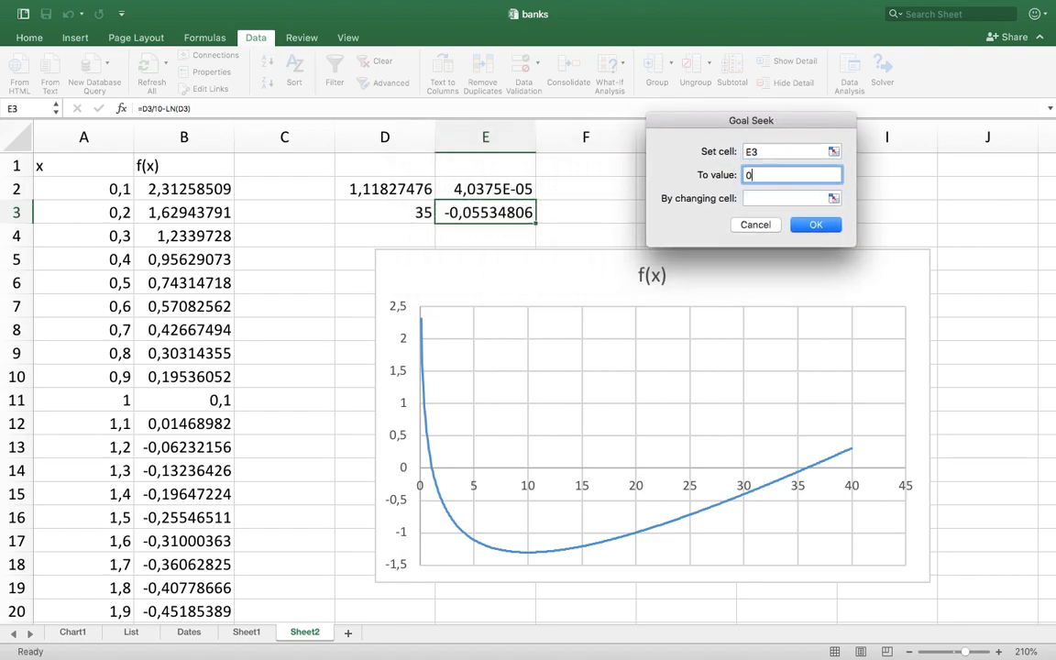
{"action": "type", "text": "0"}
{"action": "left_click", "coordinate": [761, 198]}
{"action": "left_click", "coordinate": [421, 211]}
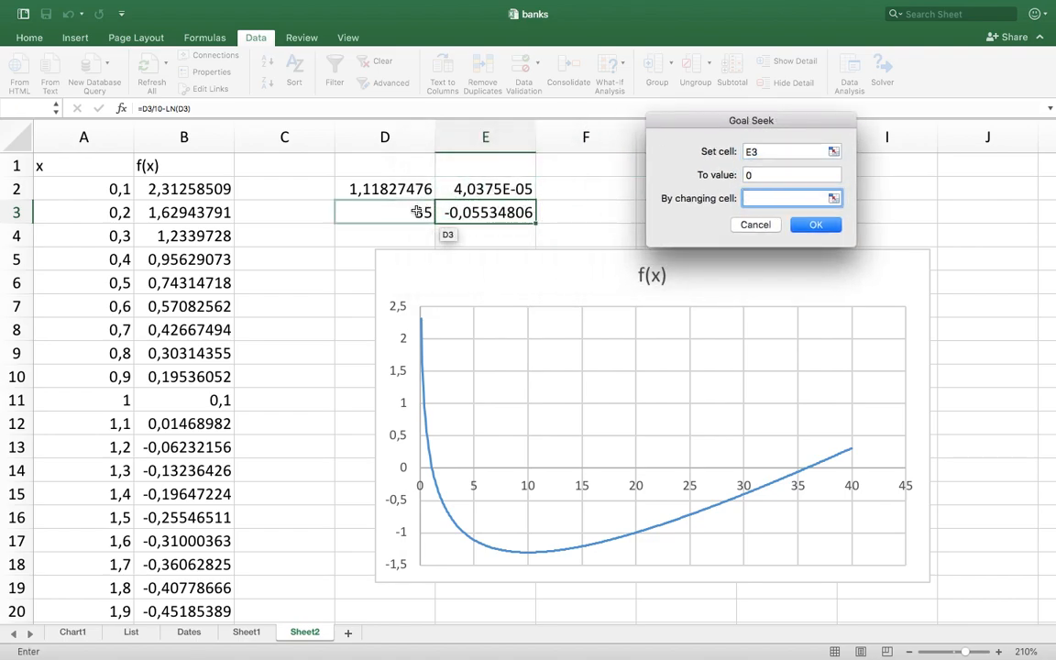
{"action": "left_click", "coordinate": [815, 224]}
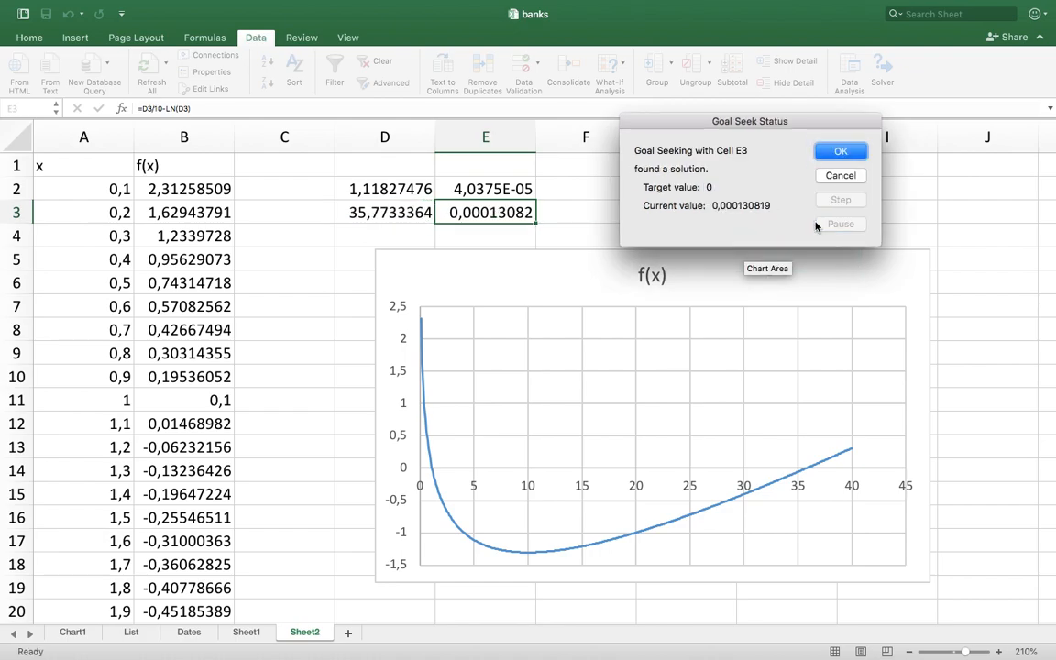
{"action": "left_click", "coordinate": [841, 152]}
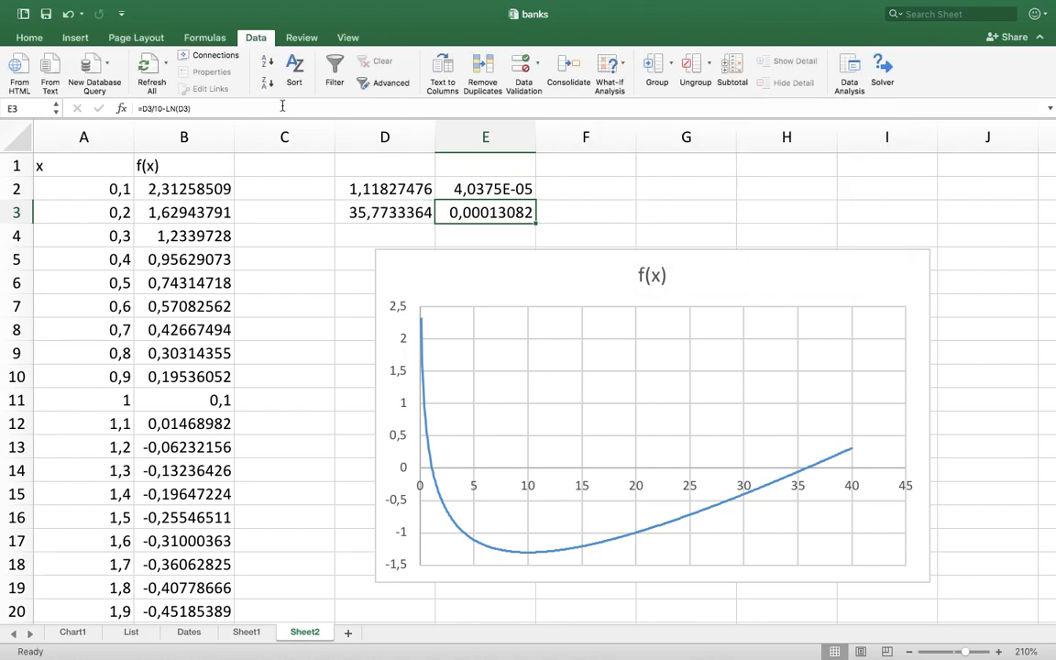
Save the banks workbook and quit Excel
{"action": "left_click", "coordinate": [46, 14]}
{"action": "mouse_move", "coordinate": [117, 3]}
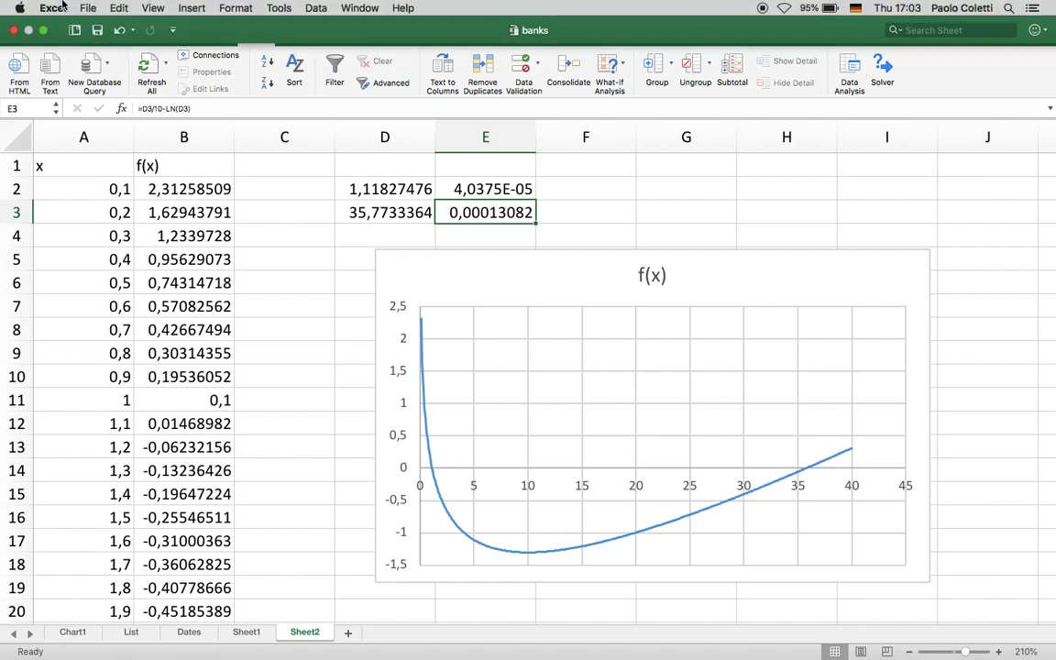
{"action": "left_click", "coordinate": [52, 8]}
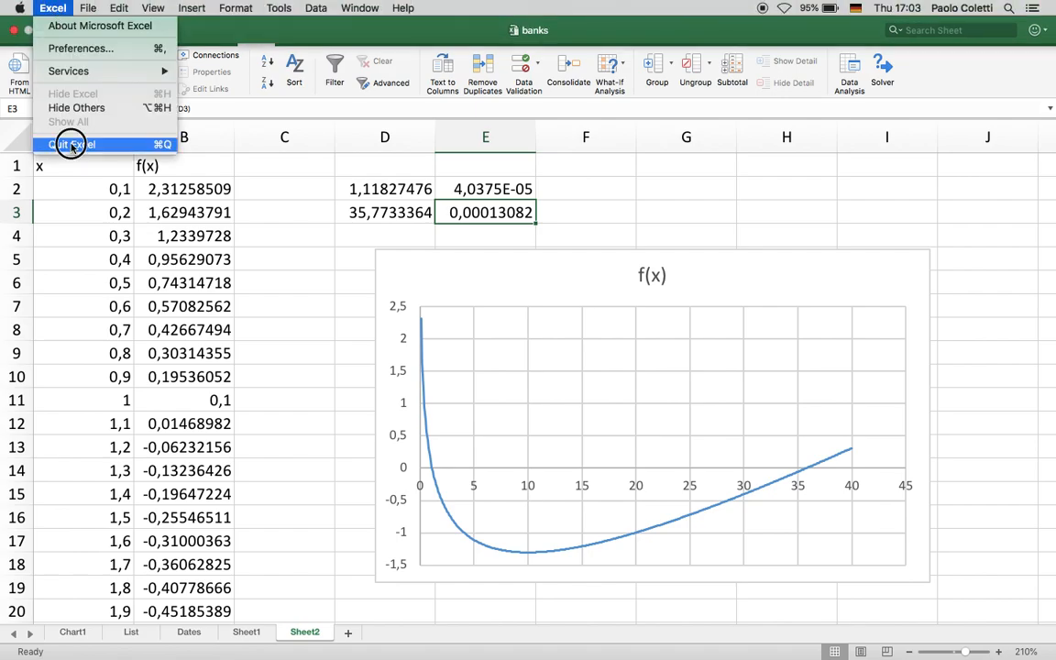
{"action": "left_click", "coordinate": [71, 145]}
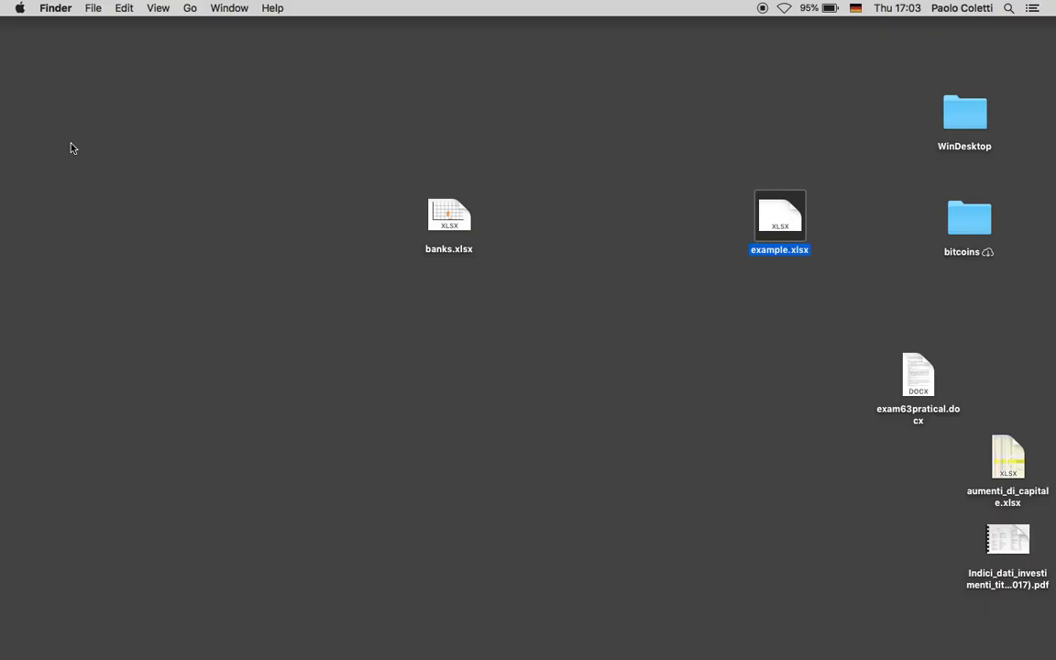
Move the banks.xlsx file on the desktop slightly closer to example.xlsx
{"action": "left_click", "coordinate": [448, 220]}
{"action": "left_click_drag", "start_coordinate": [448, 220], "coordinate": [509, 252]}
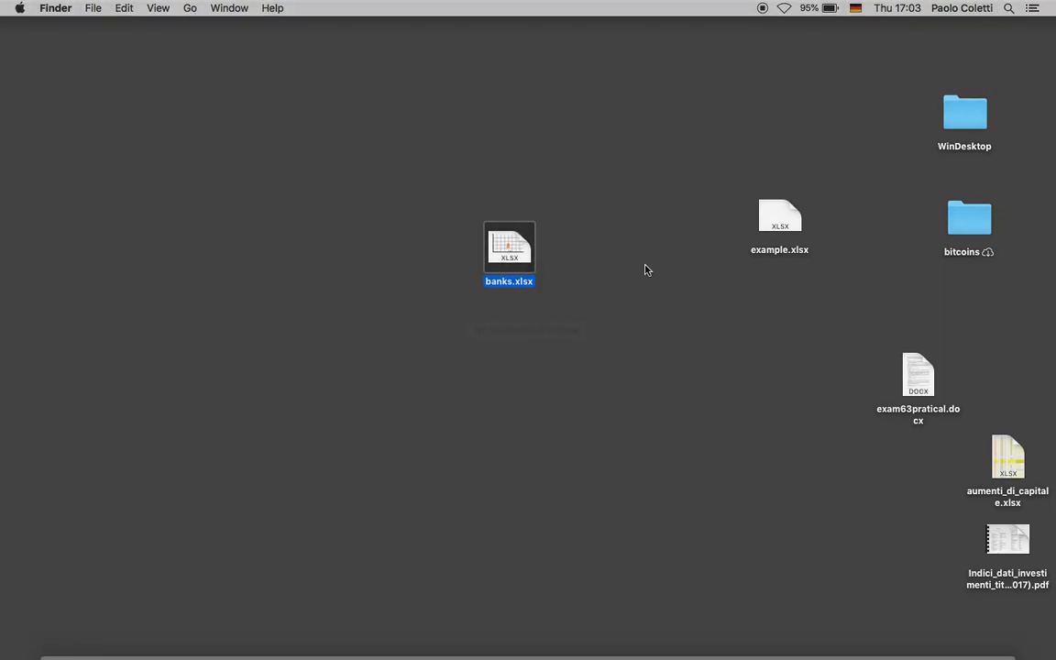